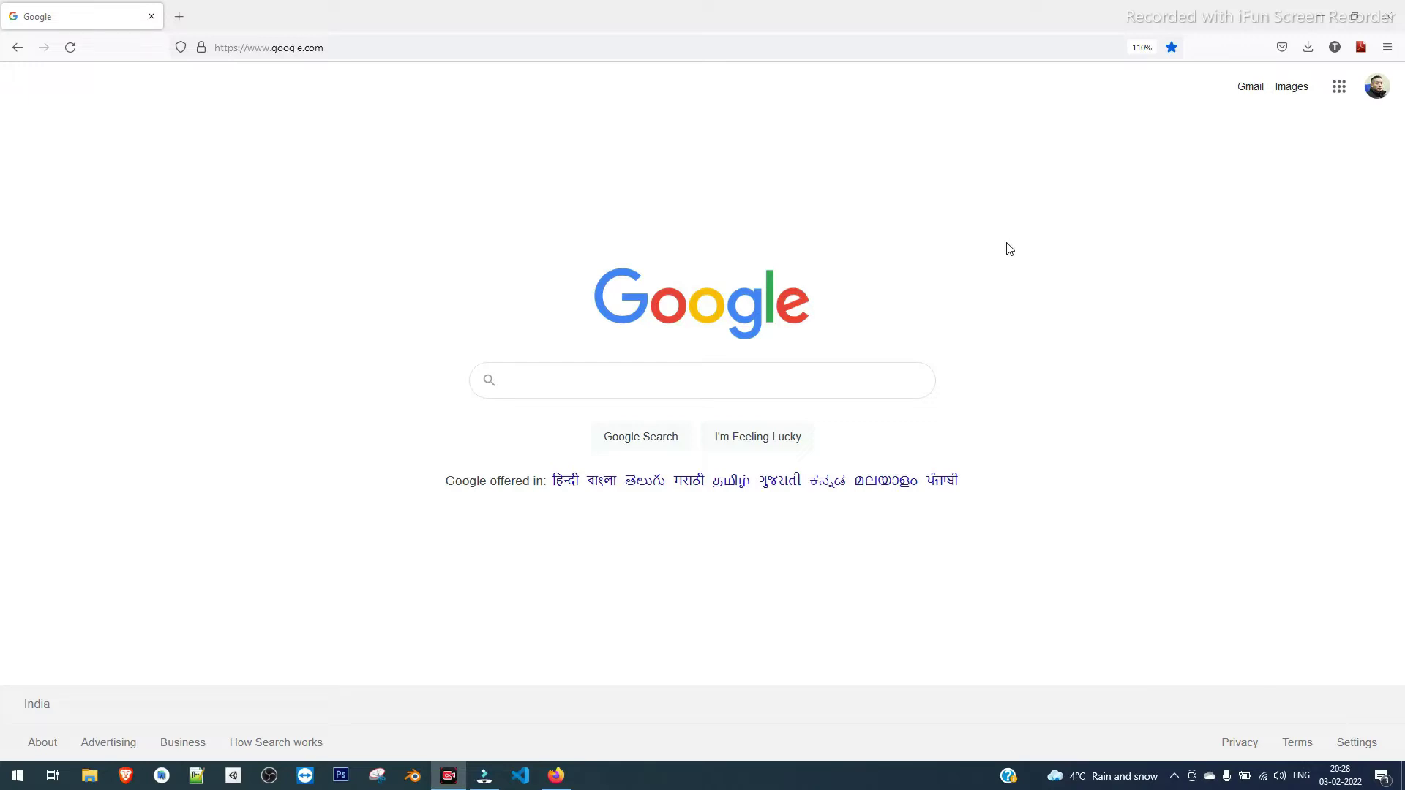
Bring the browser forward and run a Google search for 'delhi to bangalore flight'
{"action": "left_click", "coordinate": [973, 278]}
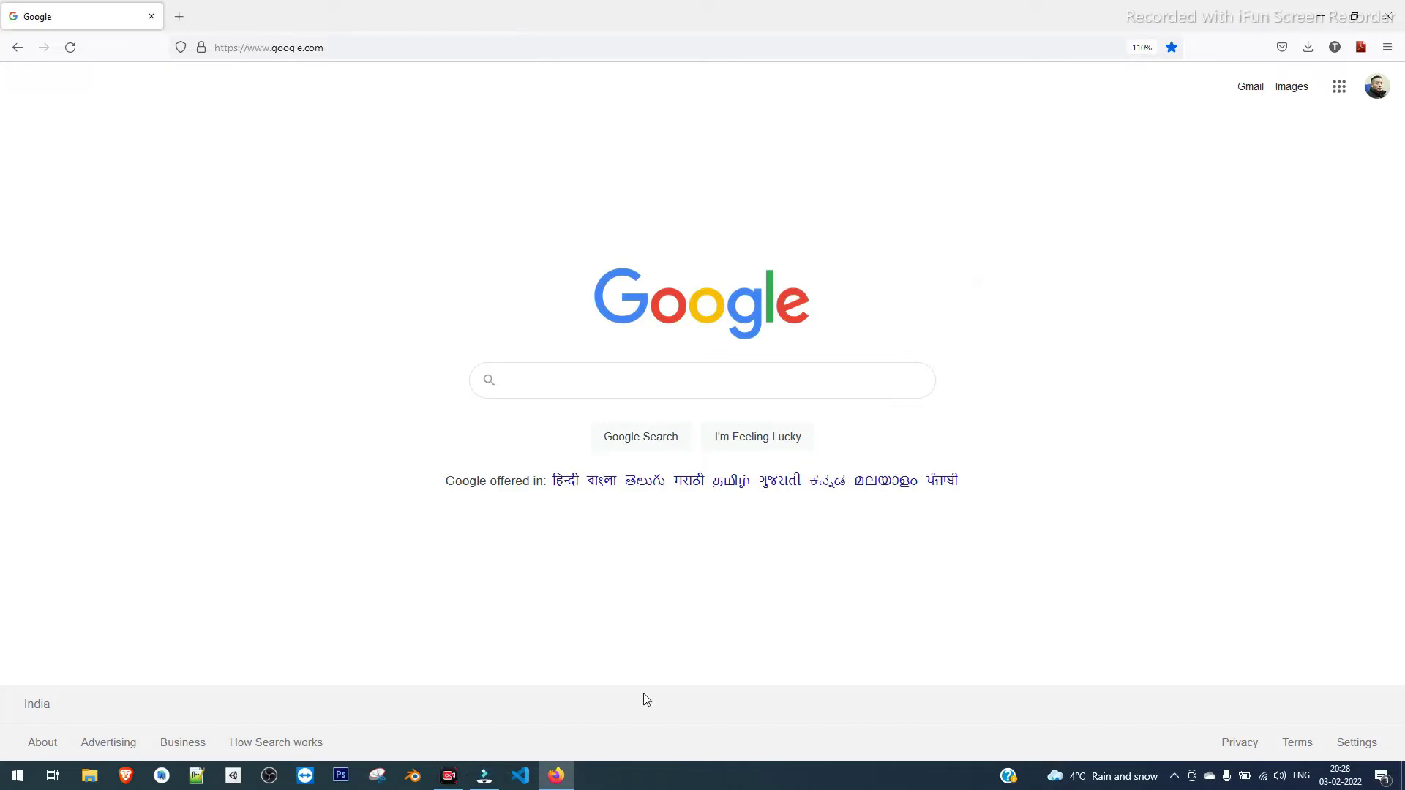
{"action": "mouse_move", "coordinate": [565, 772]}
{"action": "left_click", "coordinate": [284, 48]}
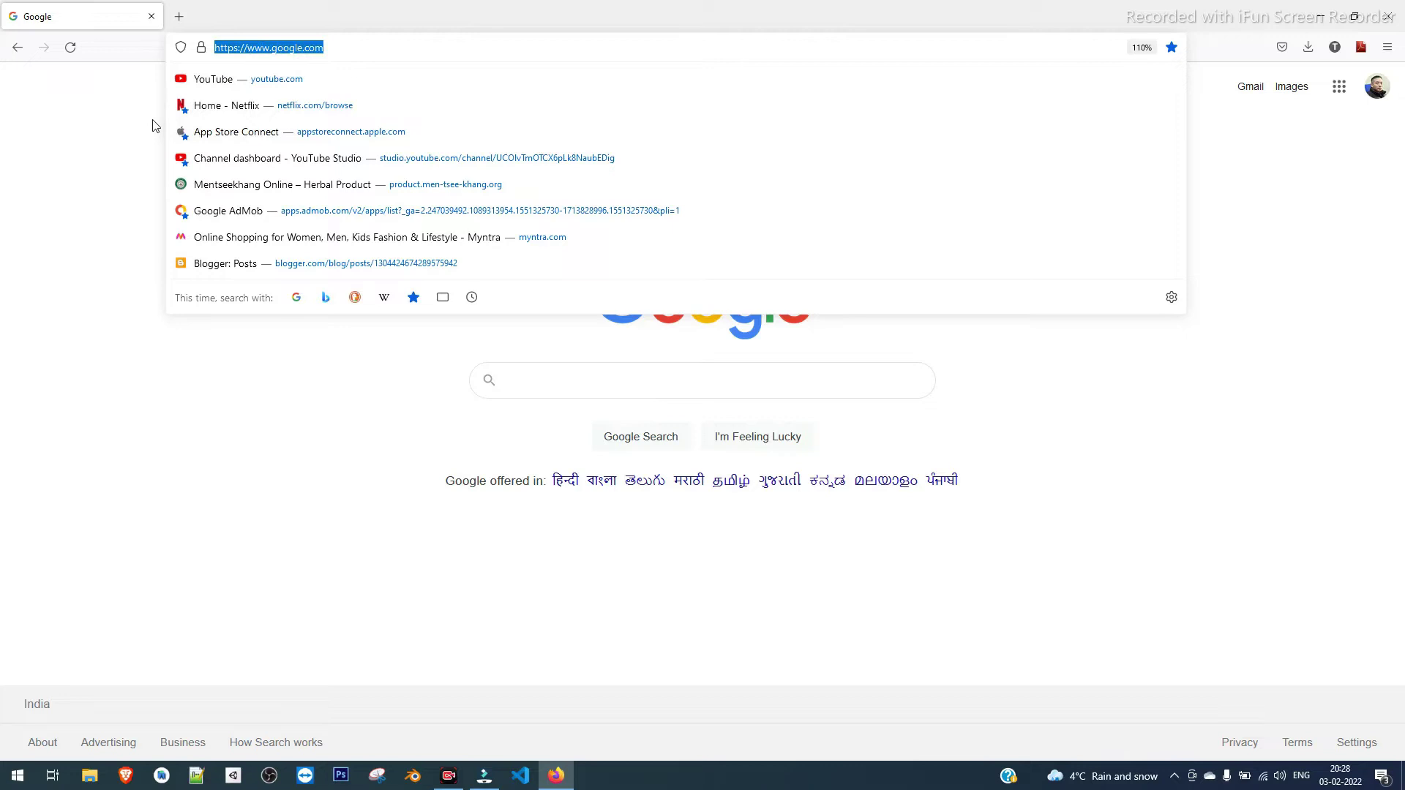
{"action": "left_click", "coordinate": [108, 133]}
{"action": "left_click", "coordinate": [647, 388]}
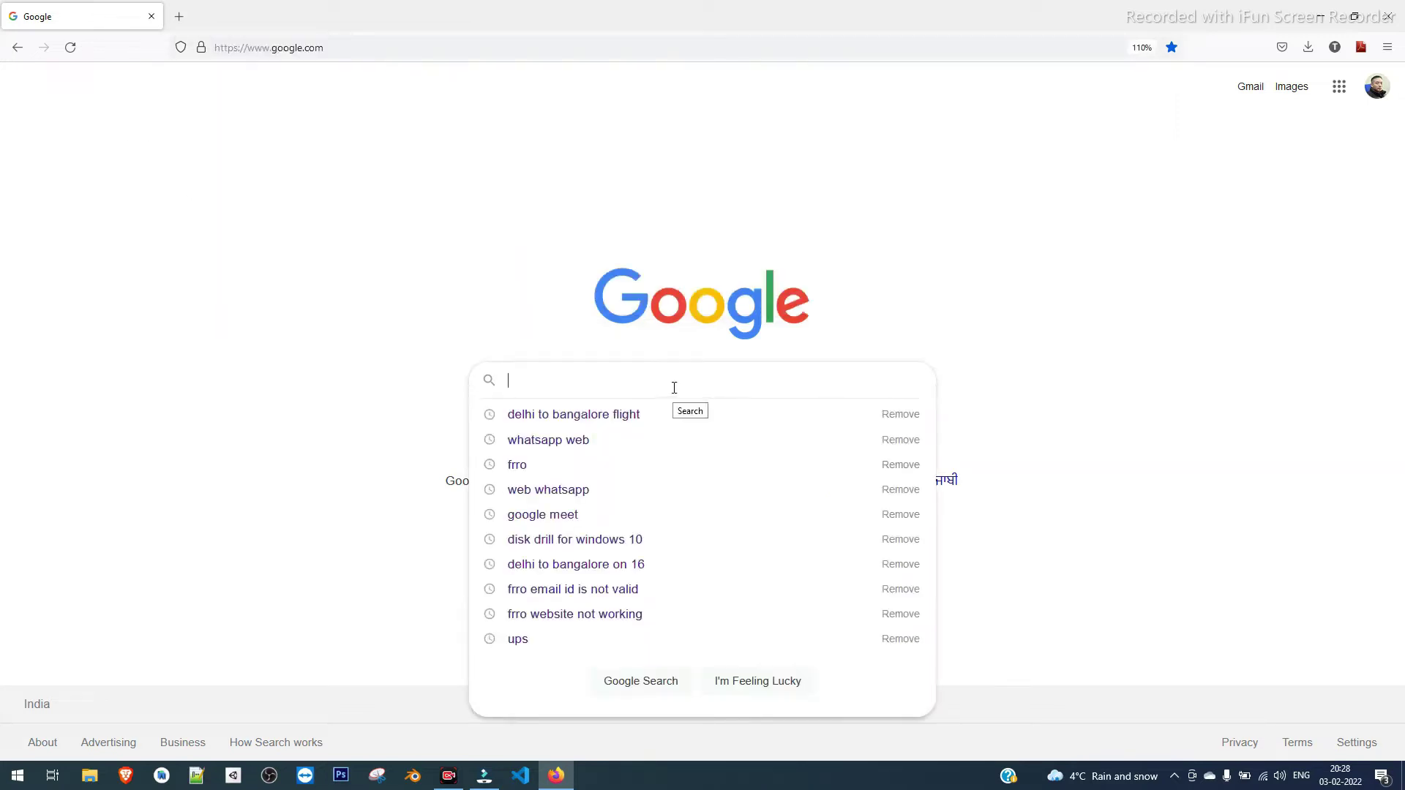
{"action": "type", "text": "delhi to ba"}
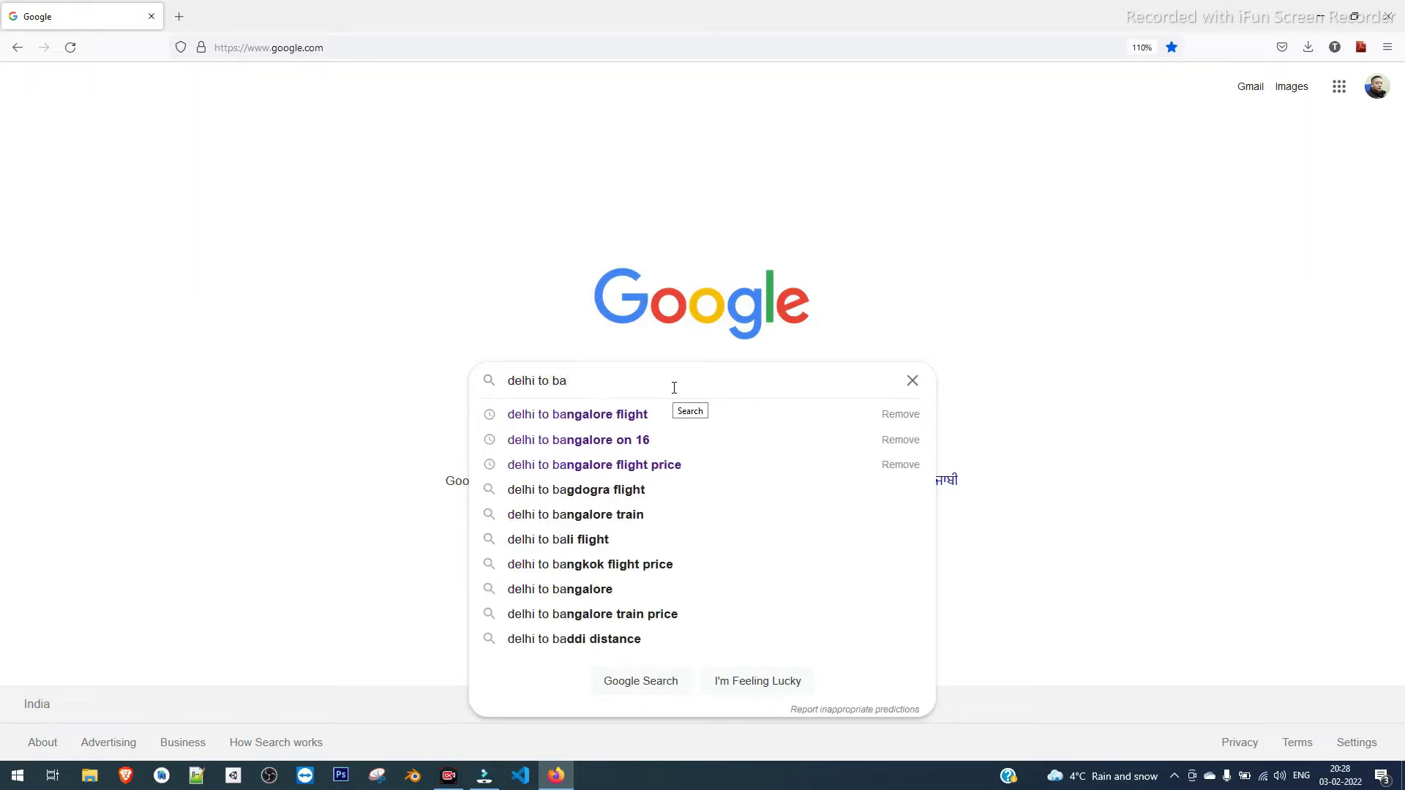
{"action": "type", "text": "ngalore "}
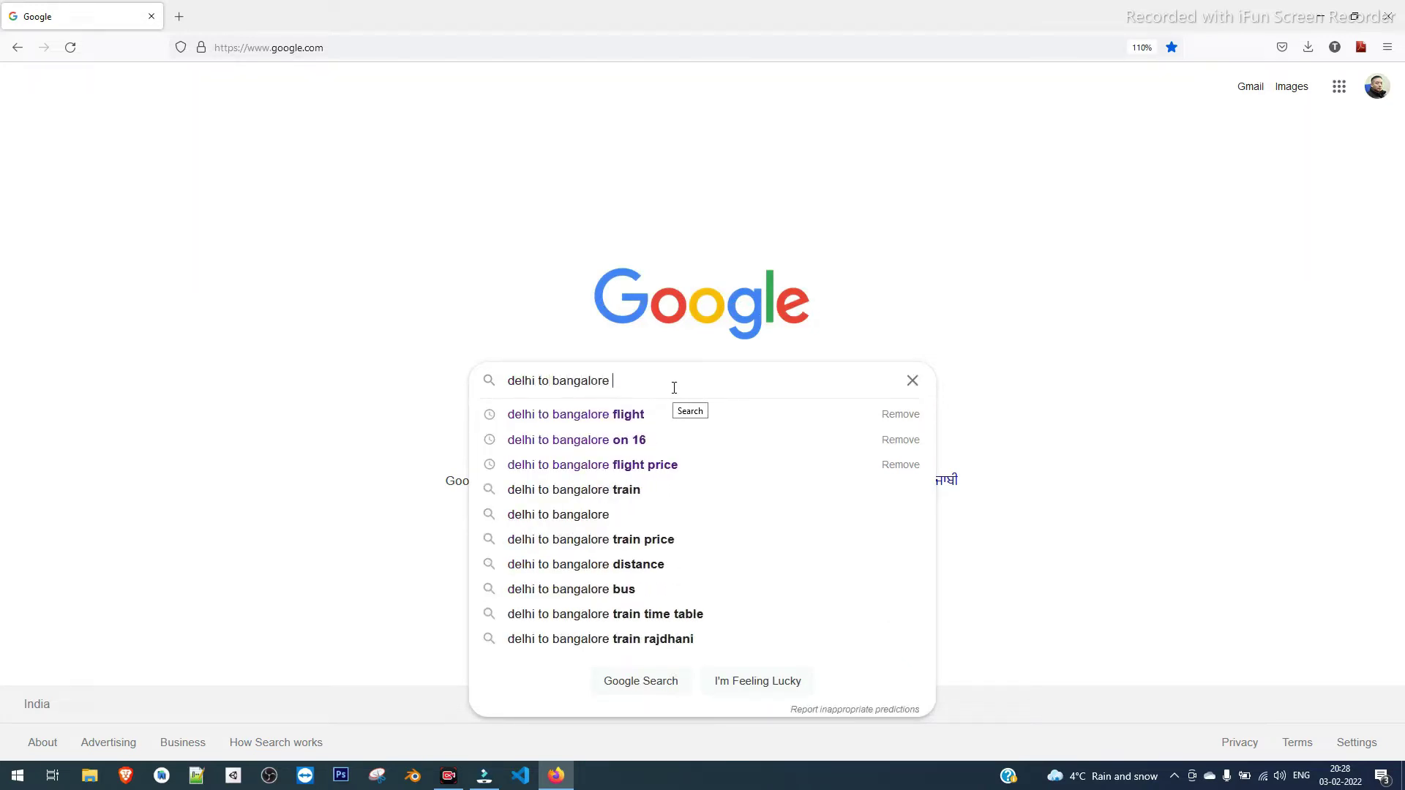
{"action": "type", "text": "flight"}
{"action": "key", "text": "Return"}
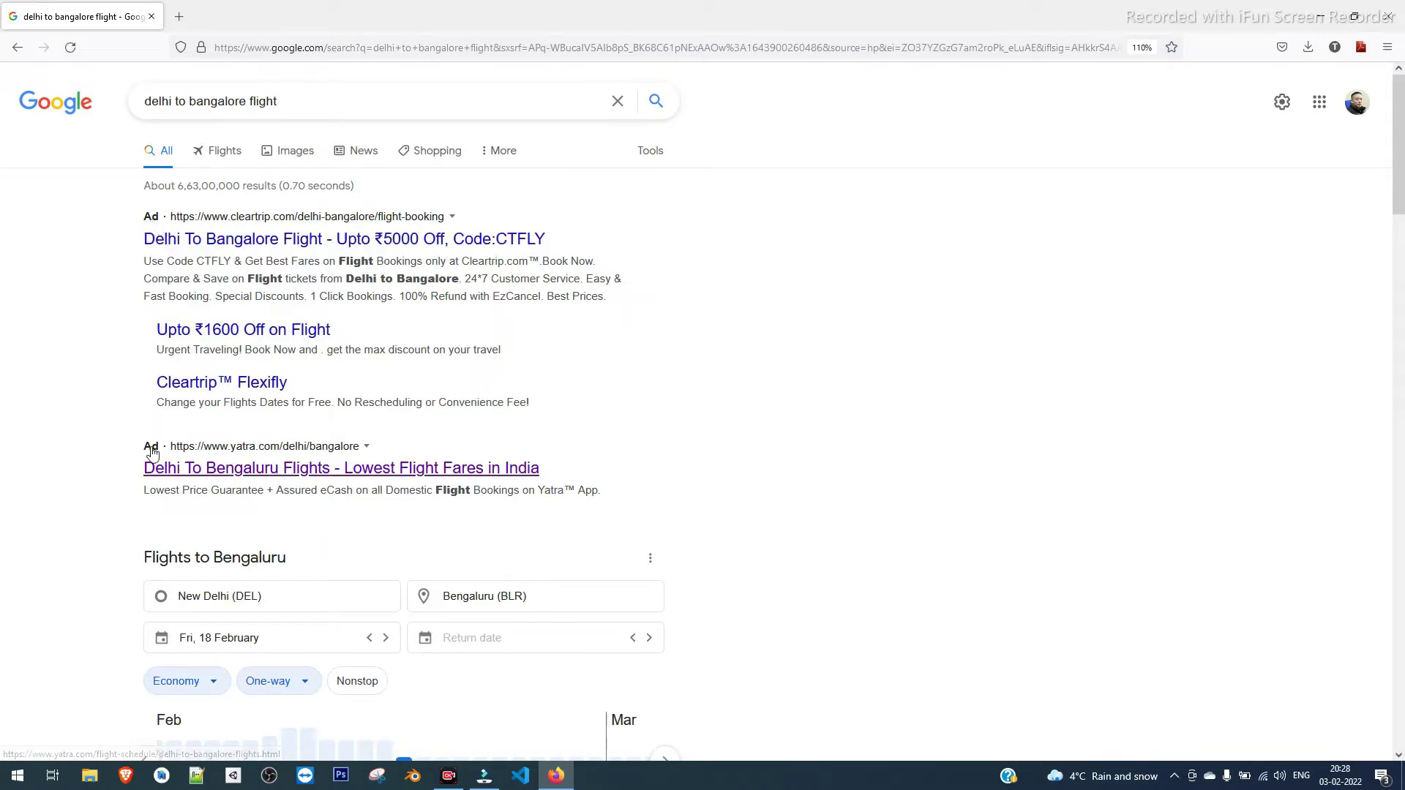
{"action": "scroll", "coordinate": [84, 560], "scroll_direction": "down", "scroll_amount": 5}
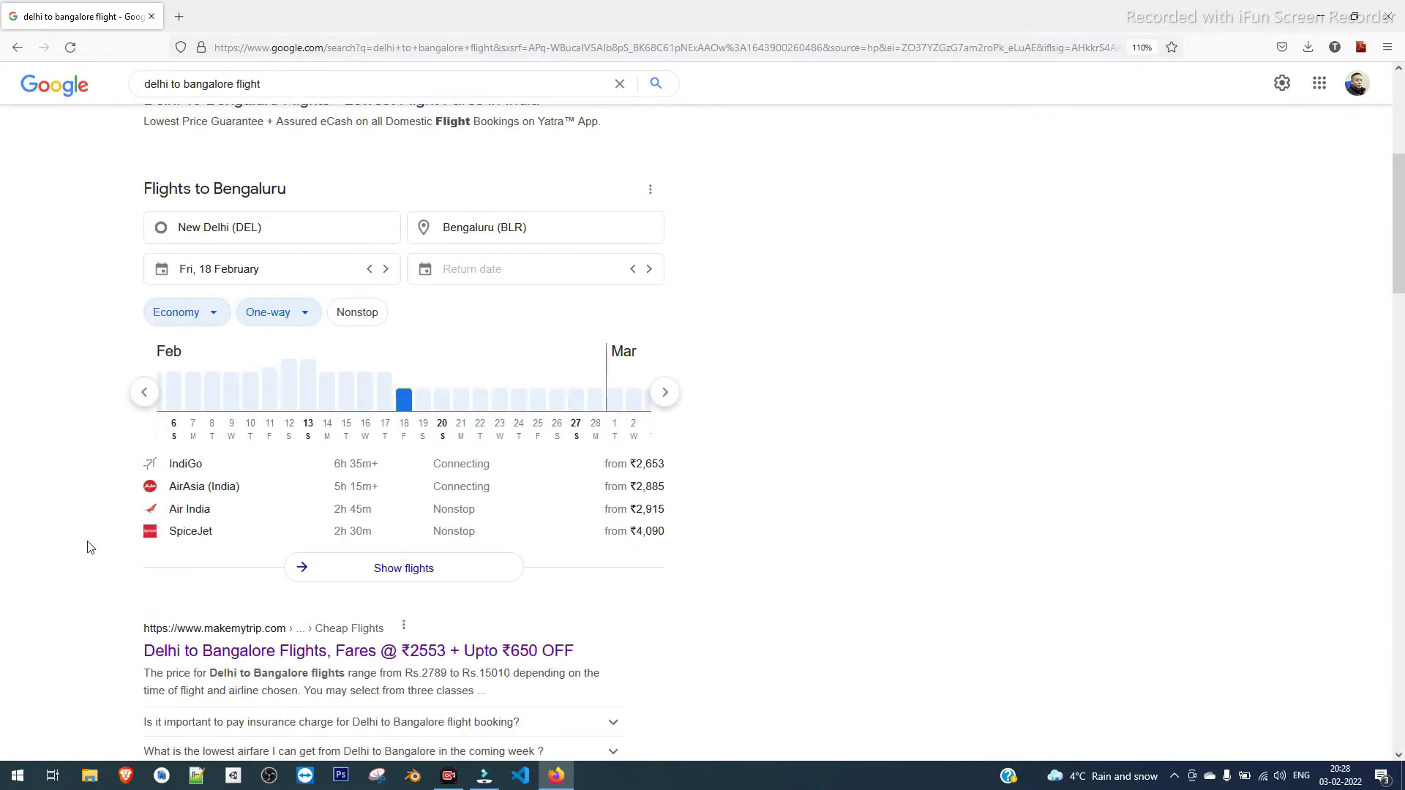
{"action": "scroll", "coordinate": [88, 547], "scroll_direction": "down", "scroll_amount": 3}
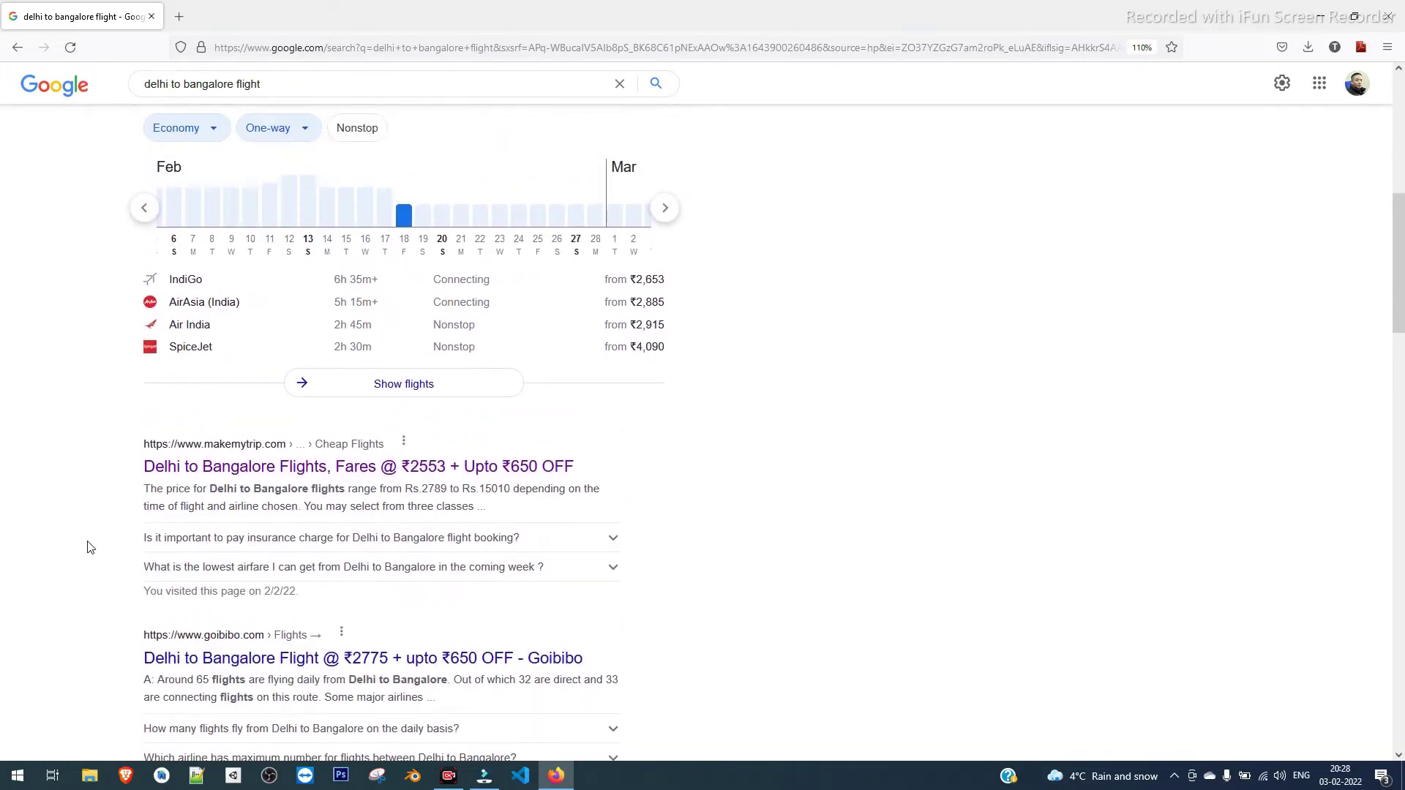
{"action": "scroll", "coordinate": [89, 547], "scroll_direction": "down", "scroll_amount": 3}
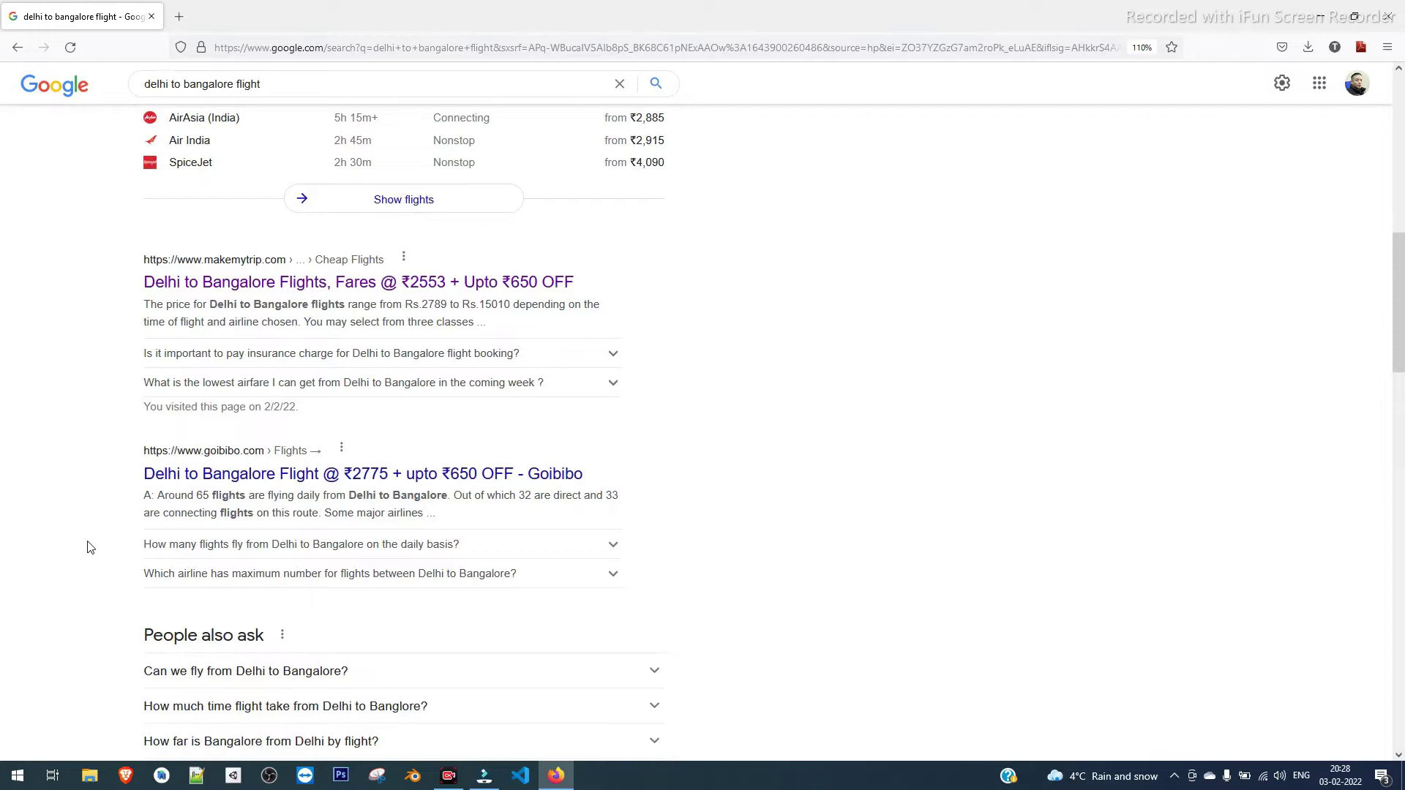
{"action": "scroll", "coordinate": [88, 547], "scroll_direction": "up", "scroll_amount": 10}
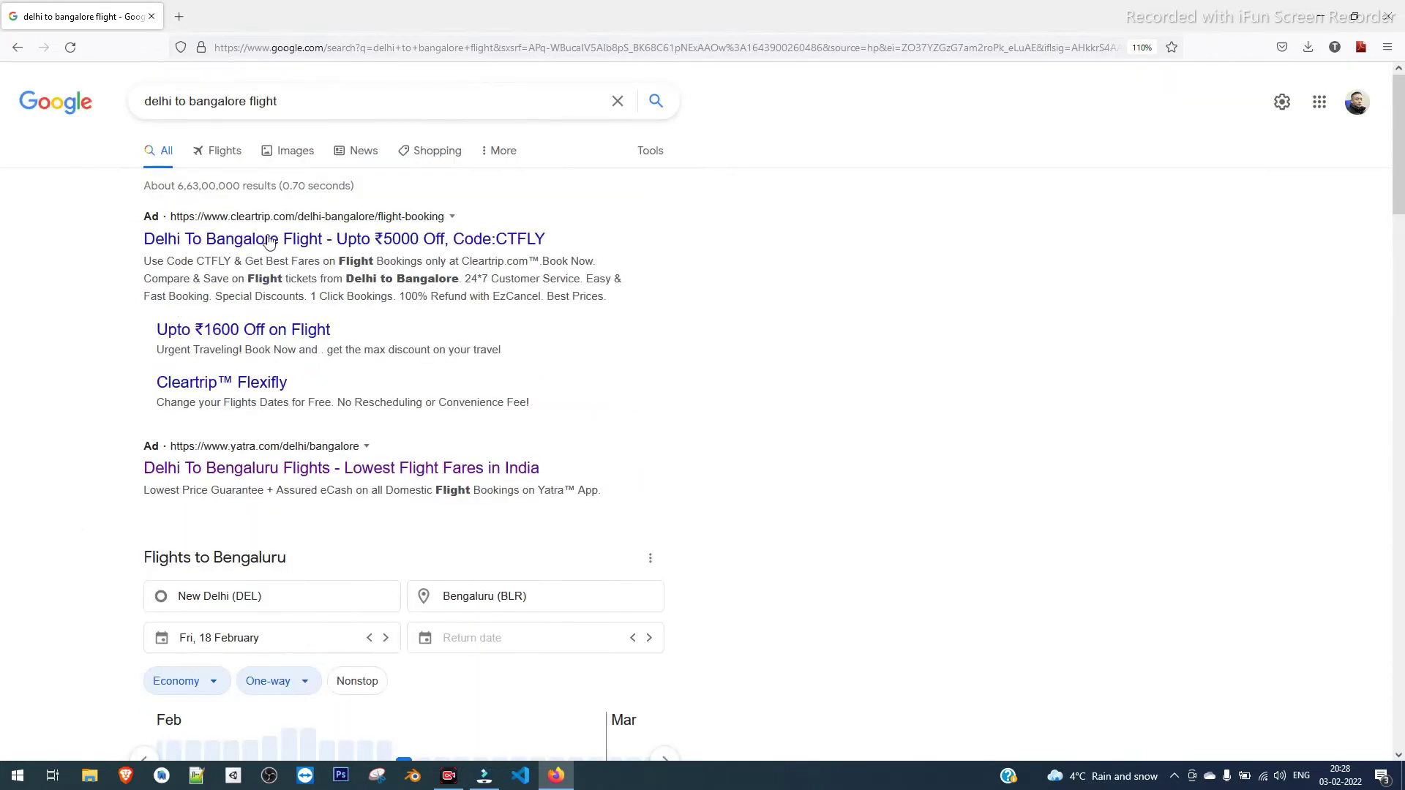
{"action": "scroll", "coordinate": [717, 534], "scroll_direction": "down", "scroll_amount": 6}
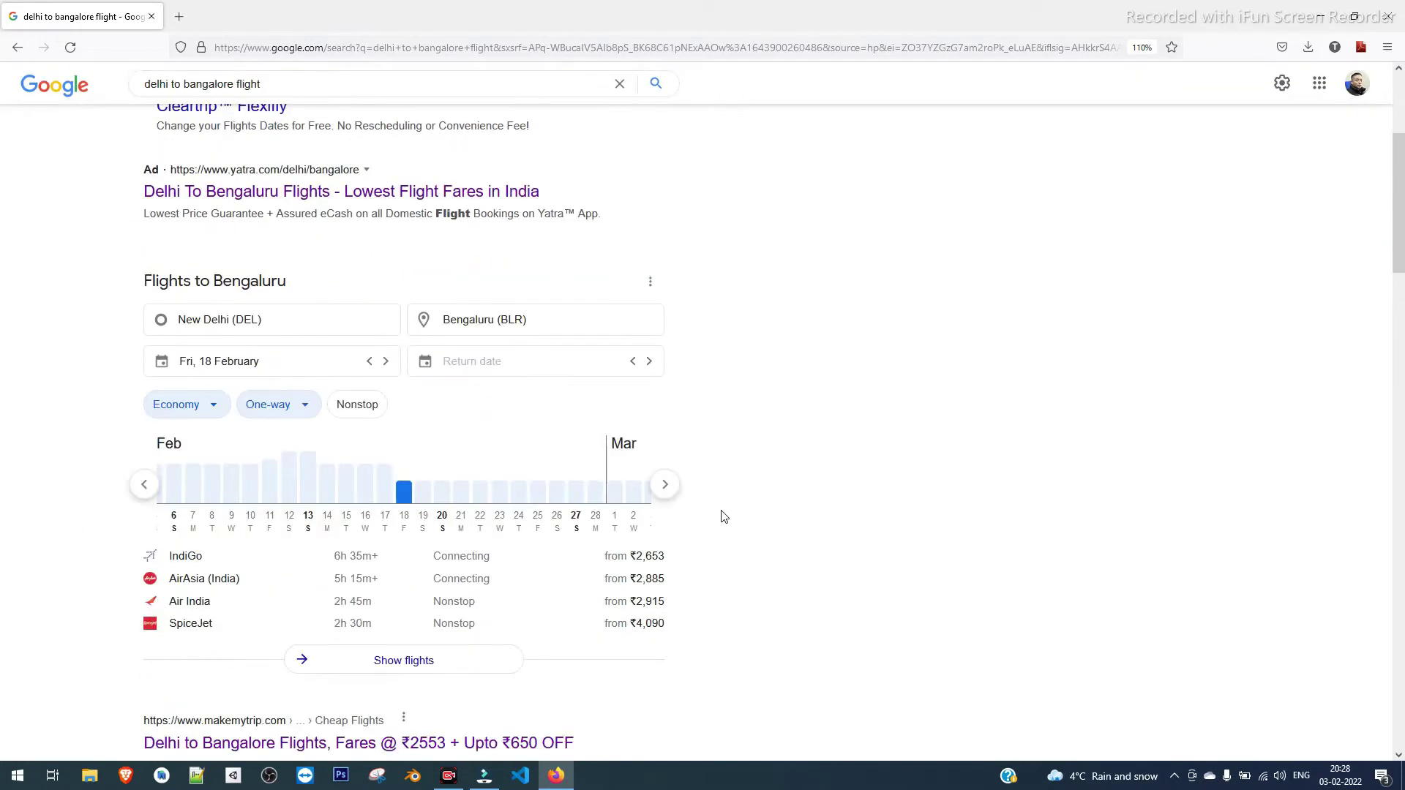
{"action": "scroll", "coordinate": [723, 517], "scroll_direction": "up", "scroll_amount": 6}
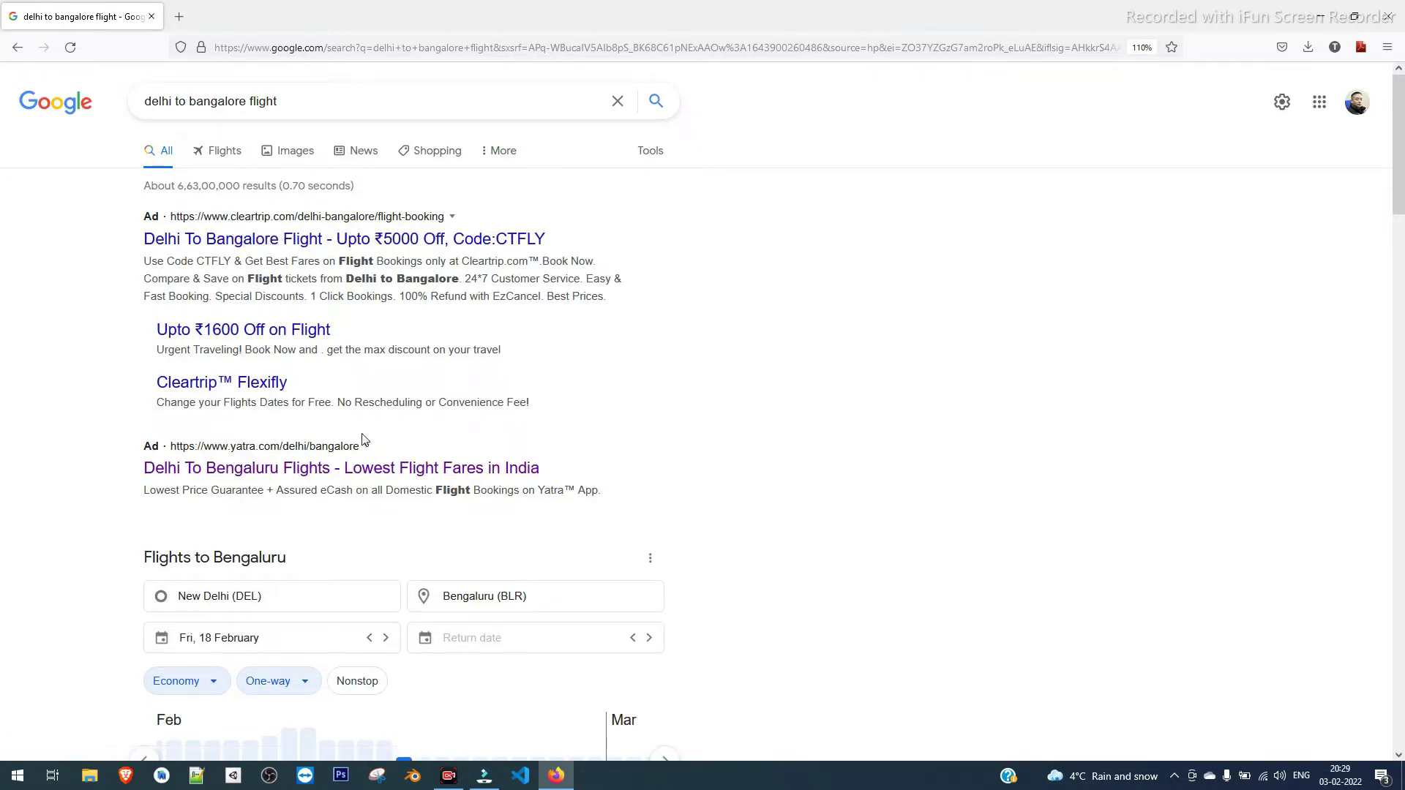
{"action": "scroll", "coordinate": [735, 459], "scroll_direction": "down", "scroll_amount": 2}
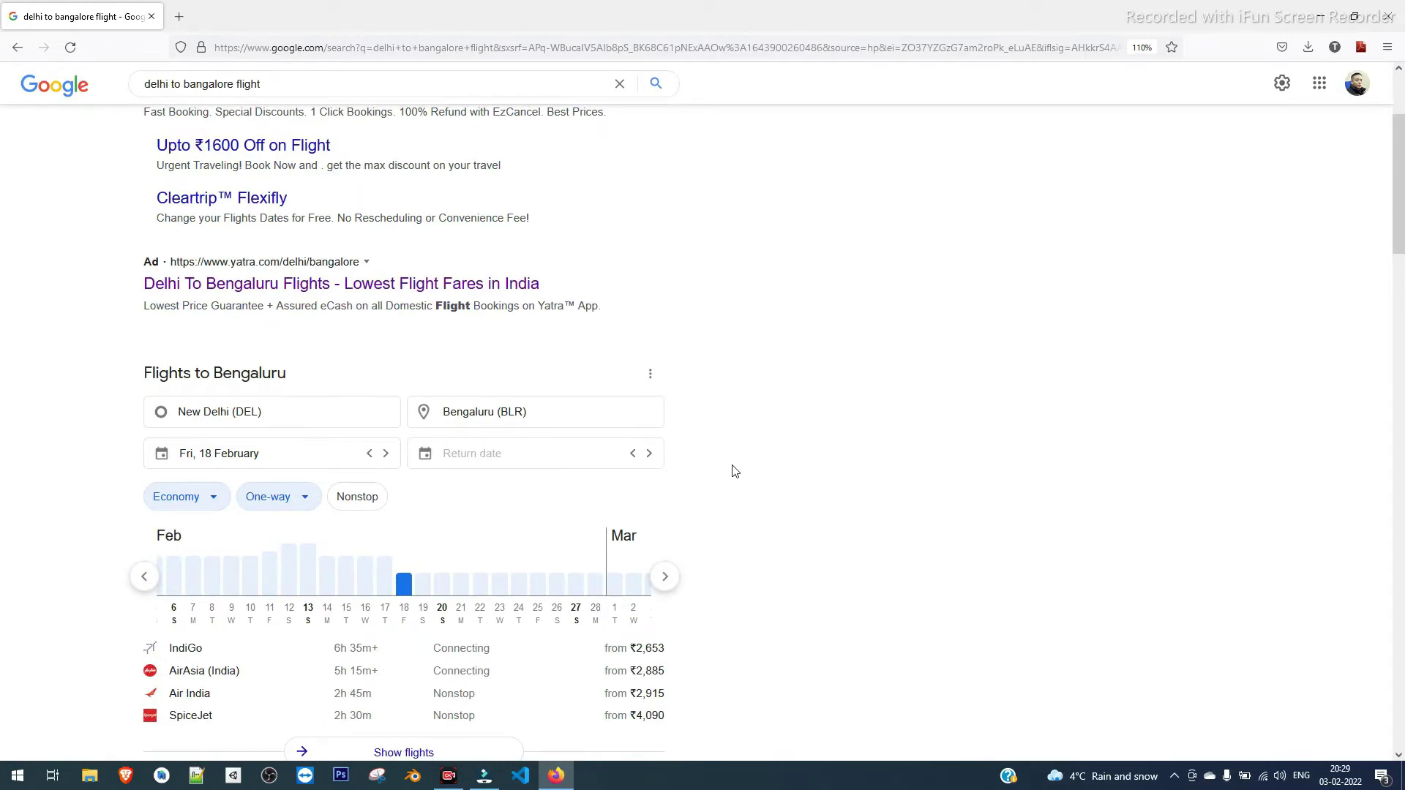
{"action": "scroll", "coordinate": [735, 470], "scroll_direction": "down", "scroll_amount": 2}
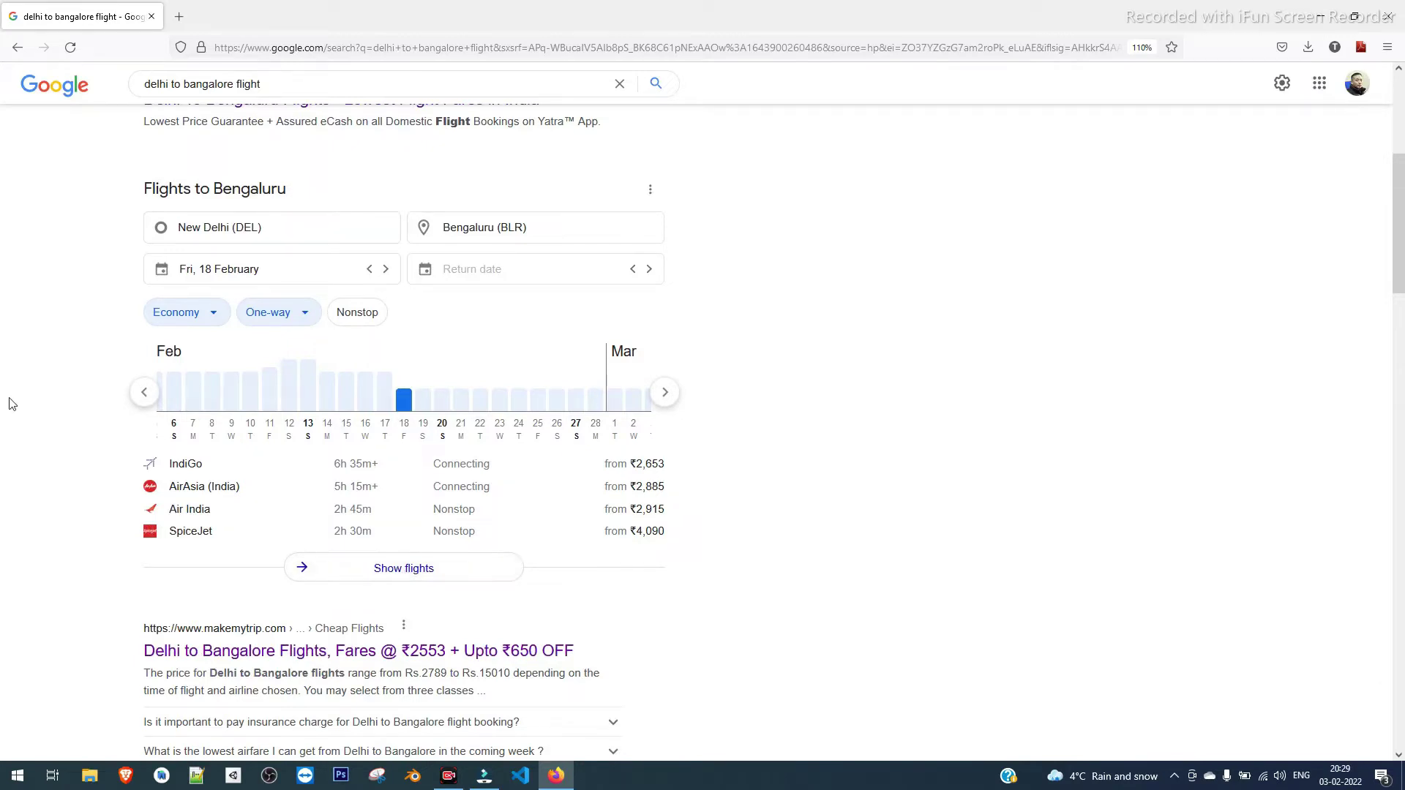
{"action": "scroll", "coordinate": [11, 401], "scroll_direction": "up", "scroll_amount": 3}
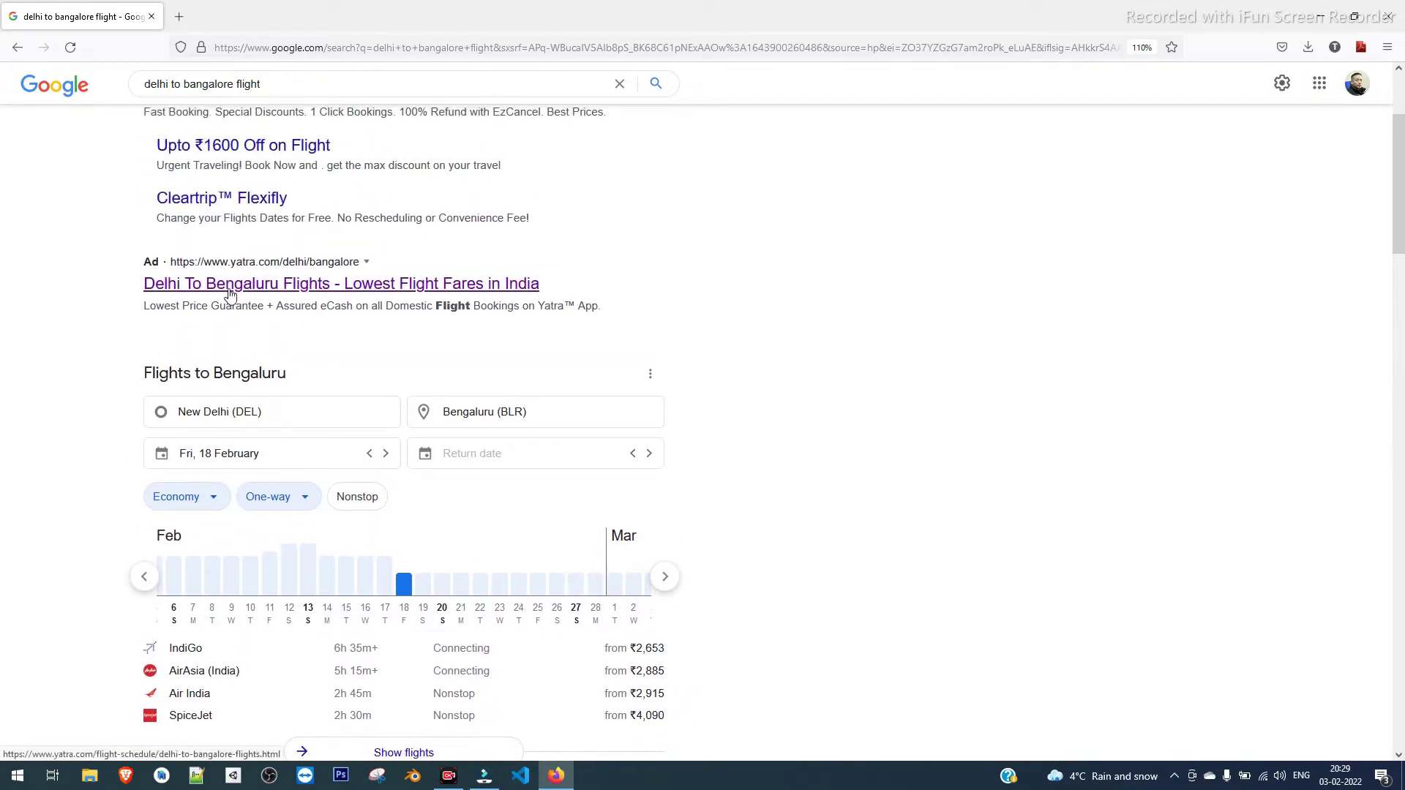
Open the Yatra 'Delhi To Bengaluru Flights' ad and view the return-date fare calendar
{"action": "left_click", "coordinate": [229, 292]}
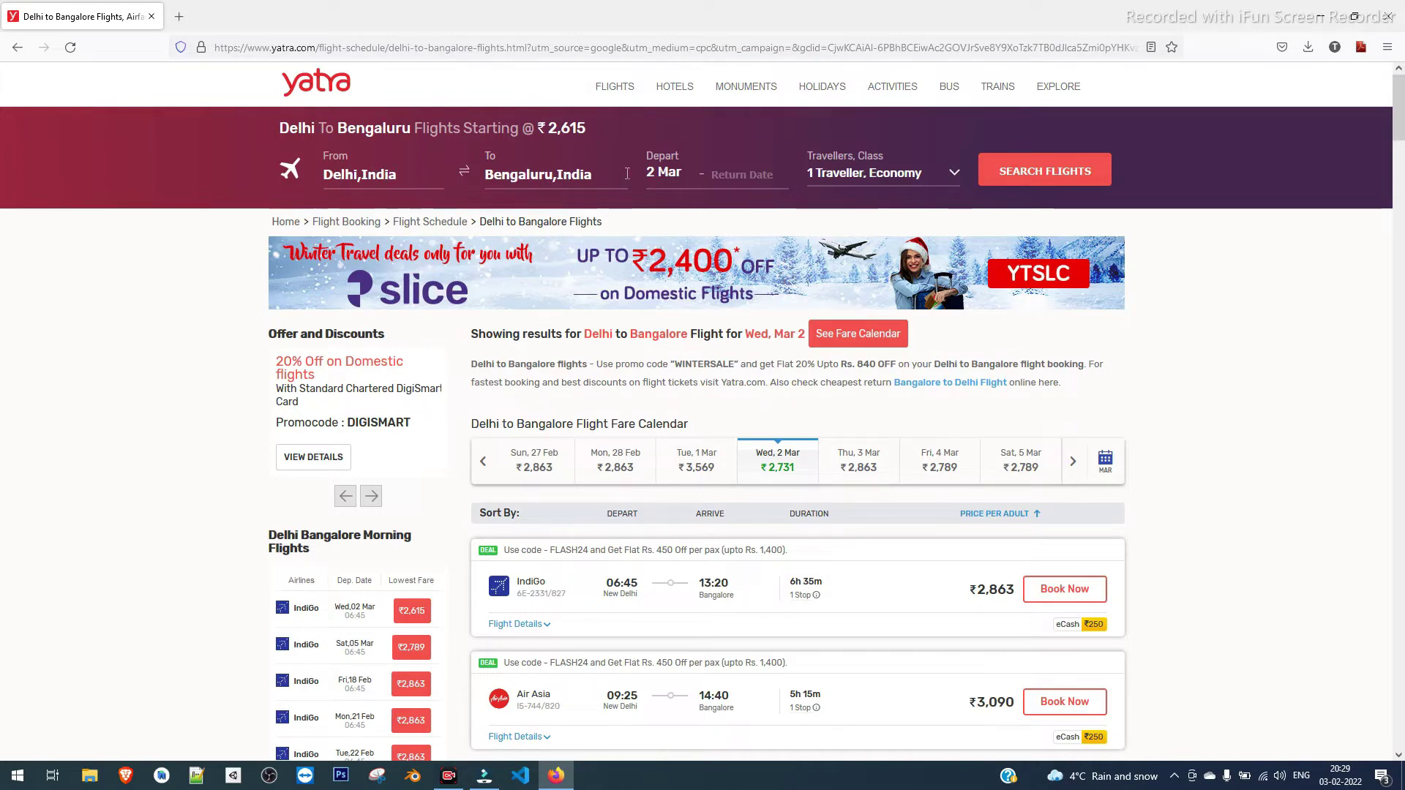
{"action": "left_click", "coordinate": [746, 177]}
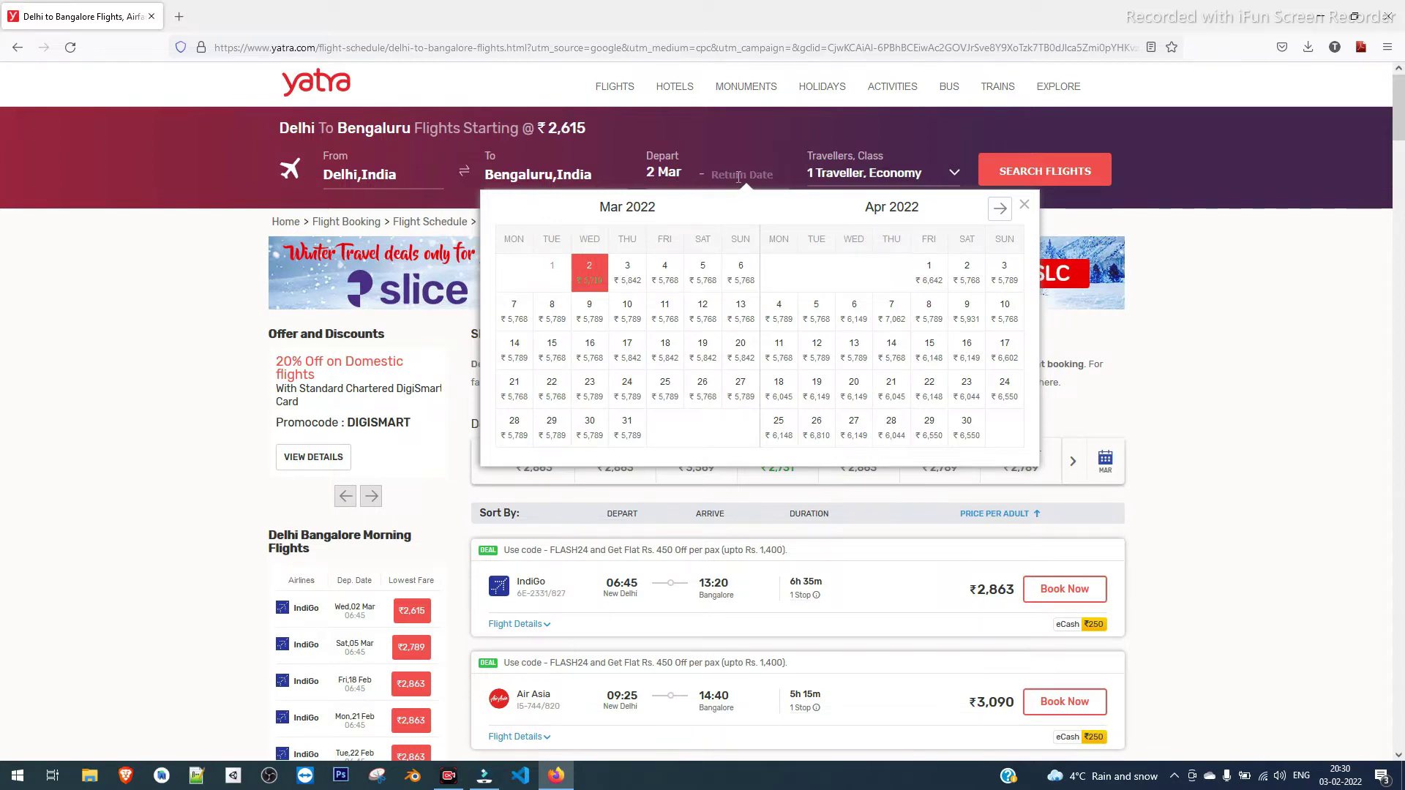
Browse the fare calendar across months and set the departure date to 25 Mar
{"action": "left_click", "coordinate": [1024, 205]}
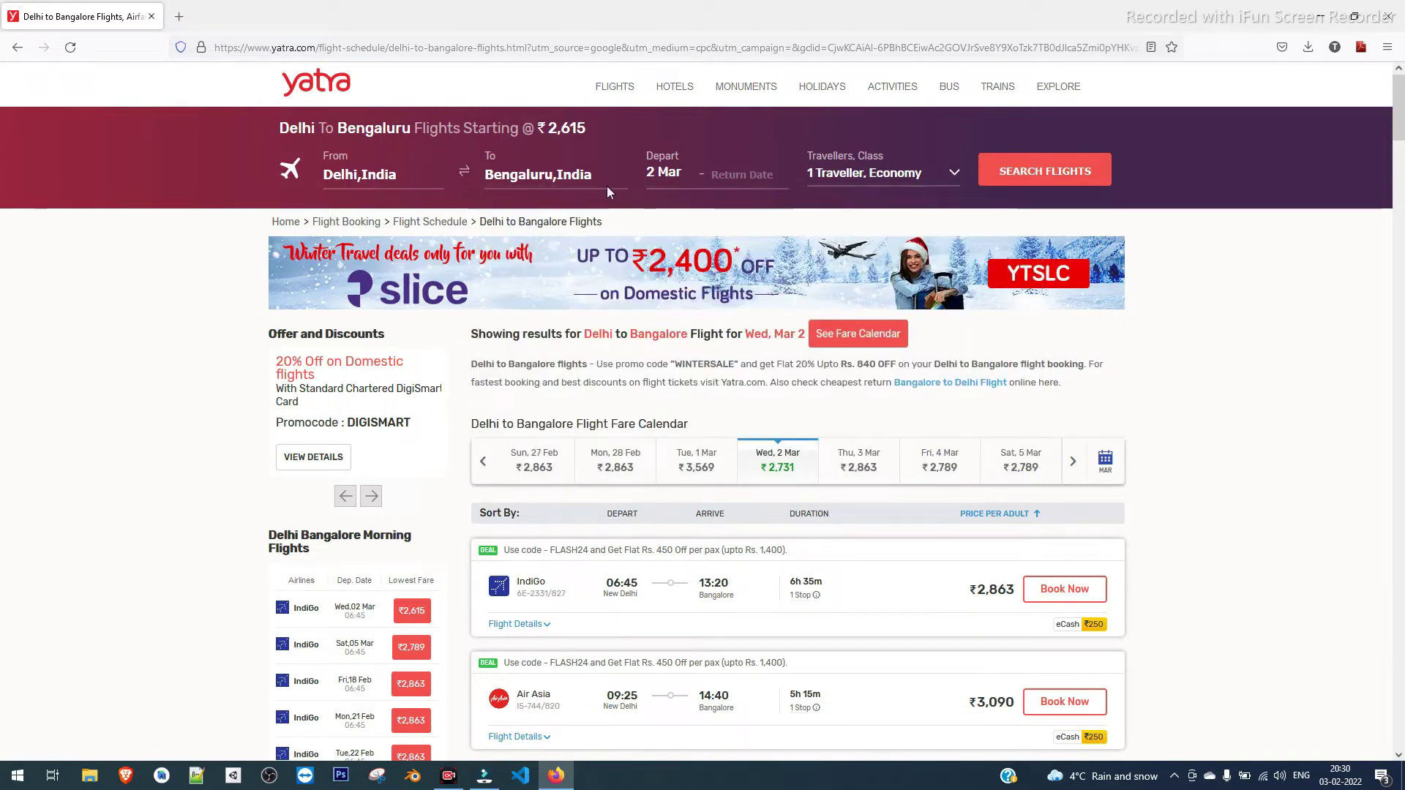
{"action": "left_click", "coordinate": [662, 173]}
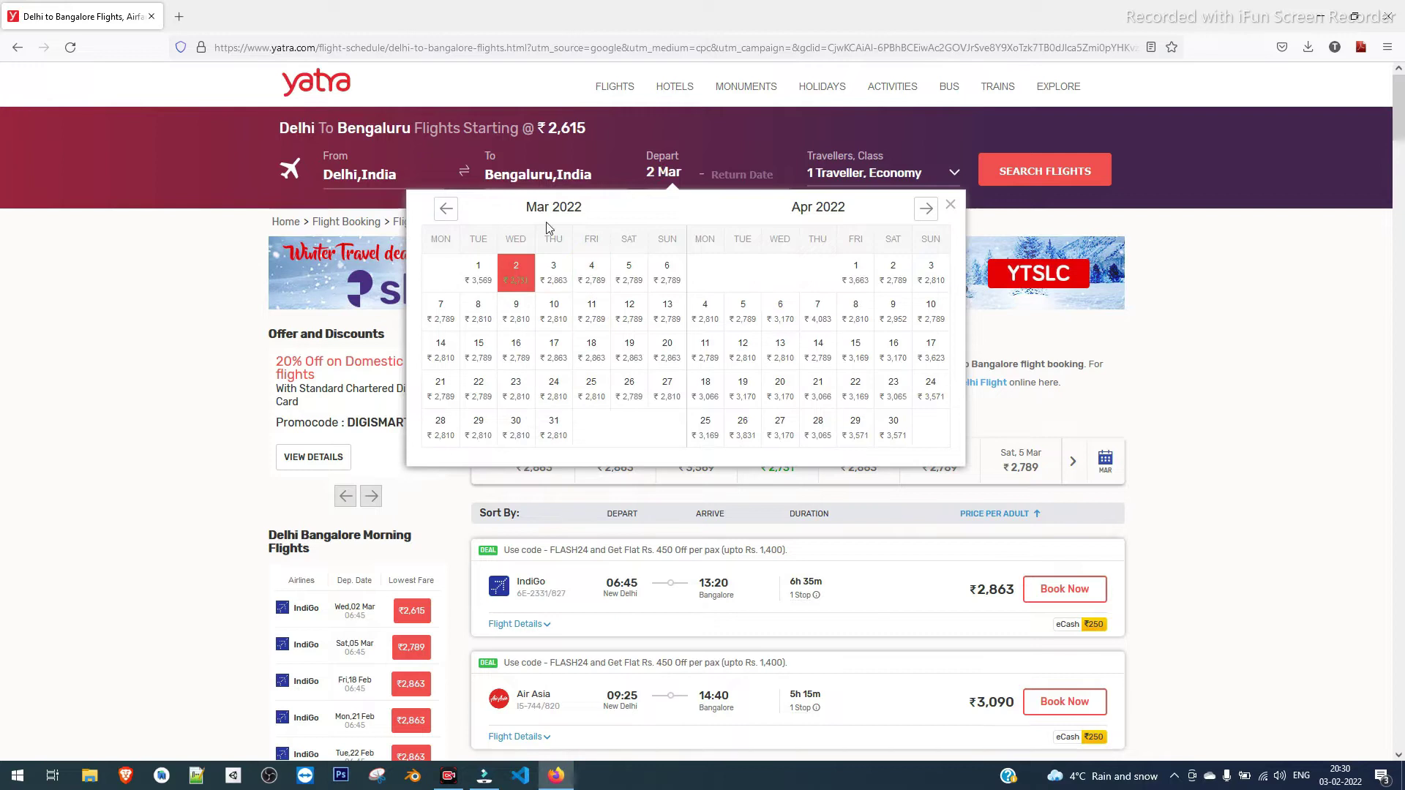
{"action": "left_click", "coordinate": [446, 209]}
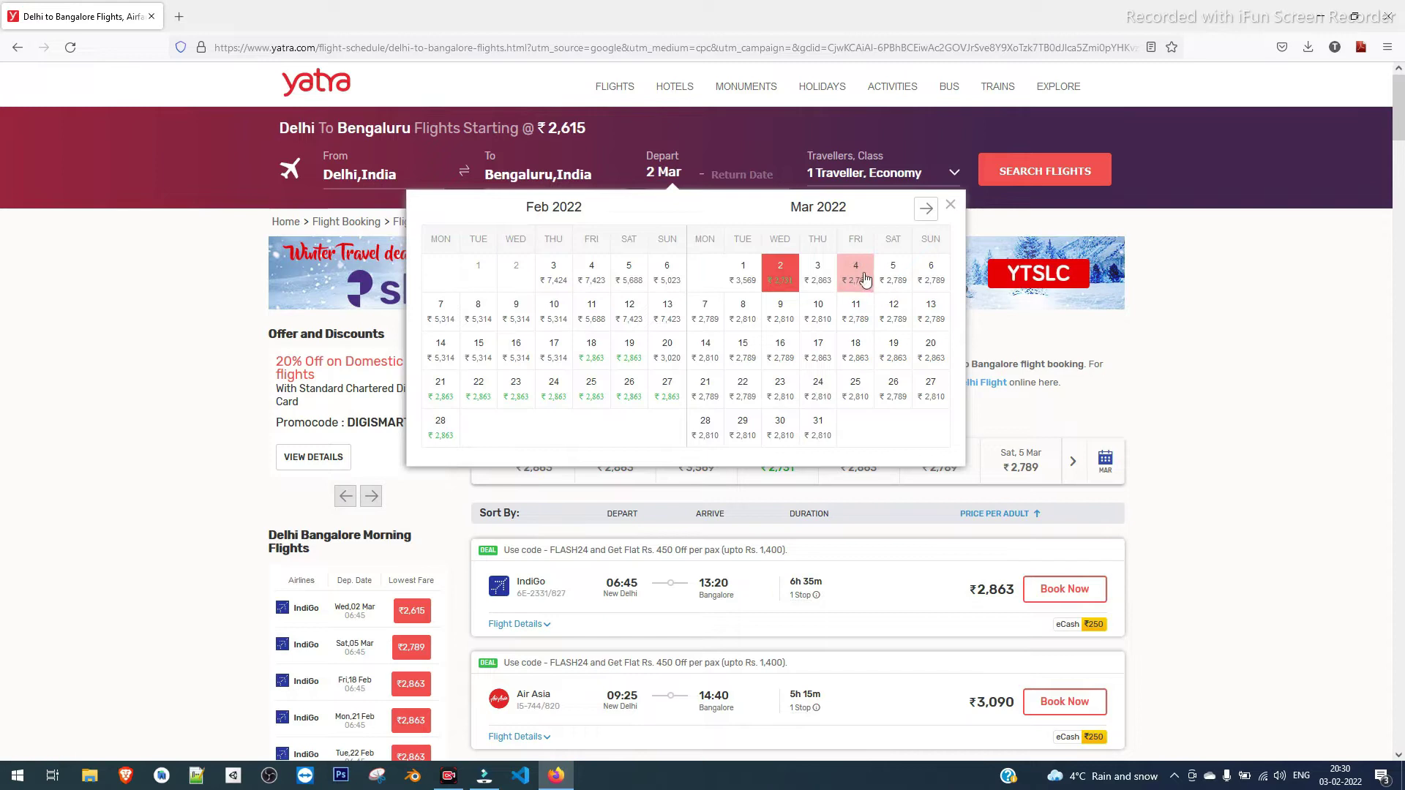
{"action": "left_click", "coordinate": [926, 211]}
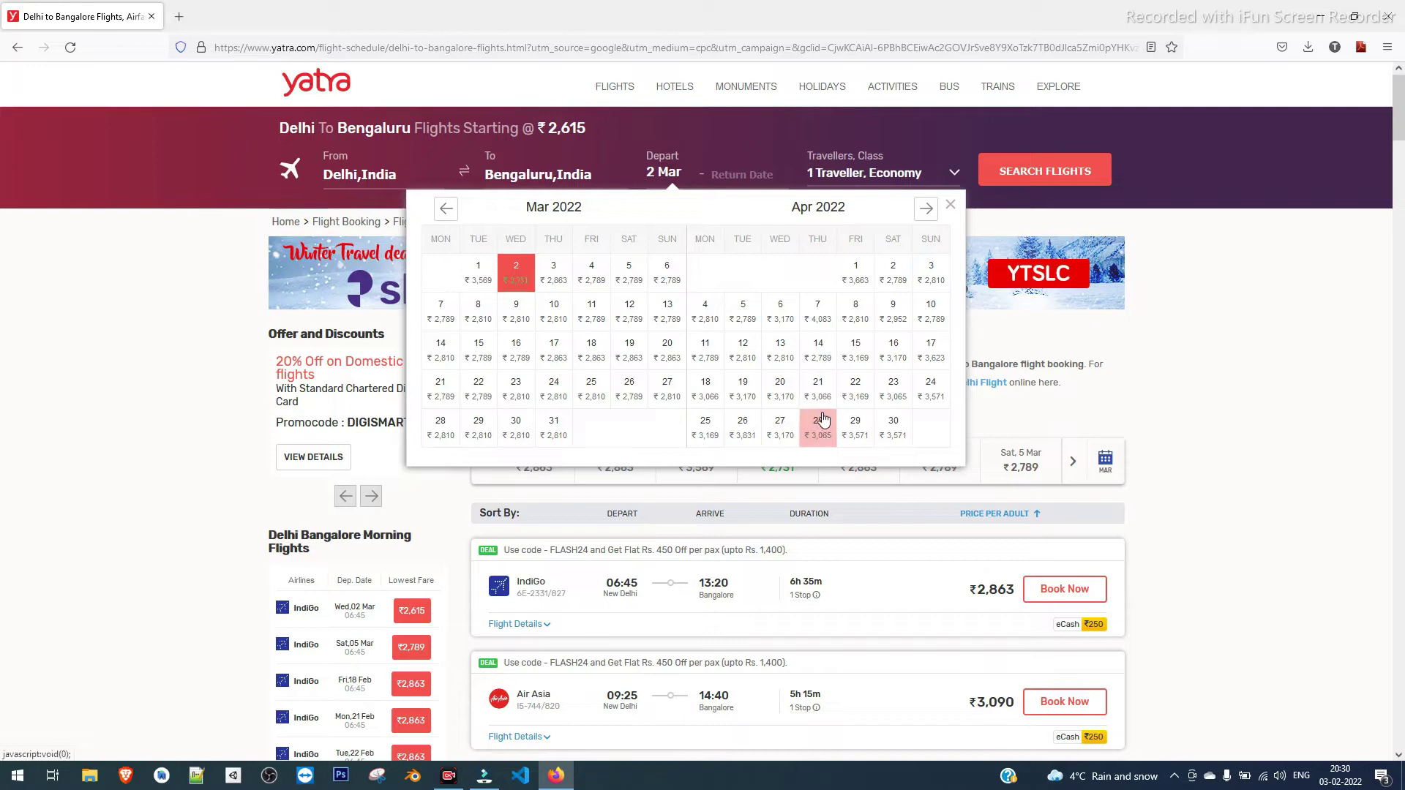
{"action": "left_click", "coordinate": [928, 214]}
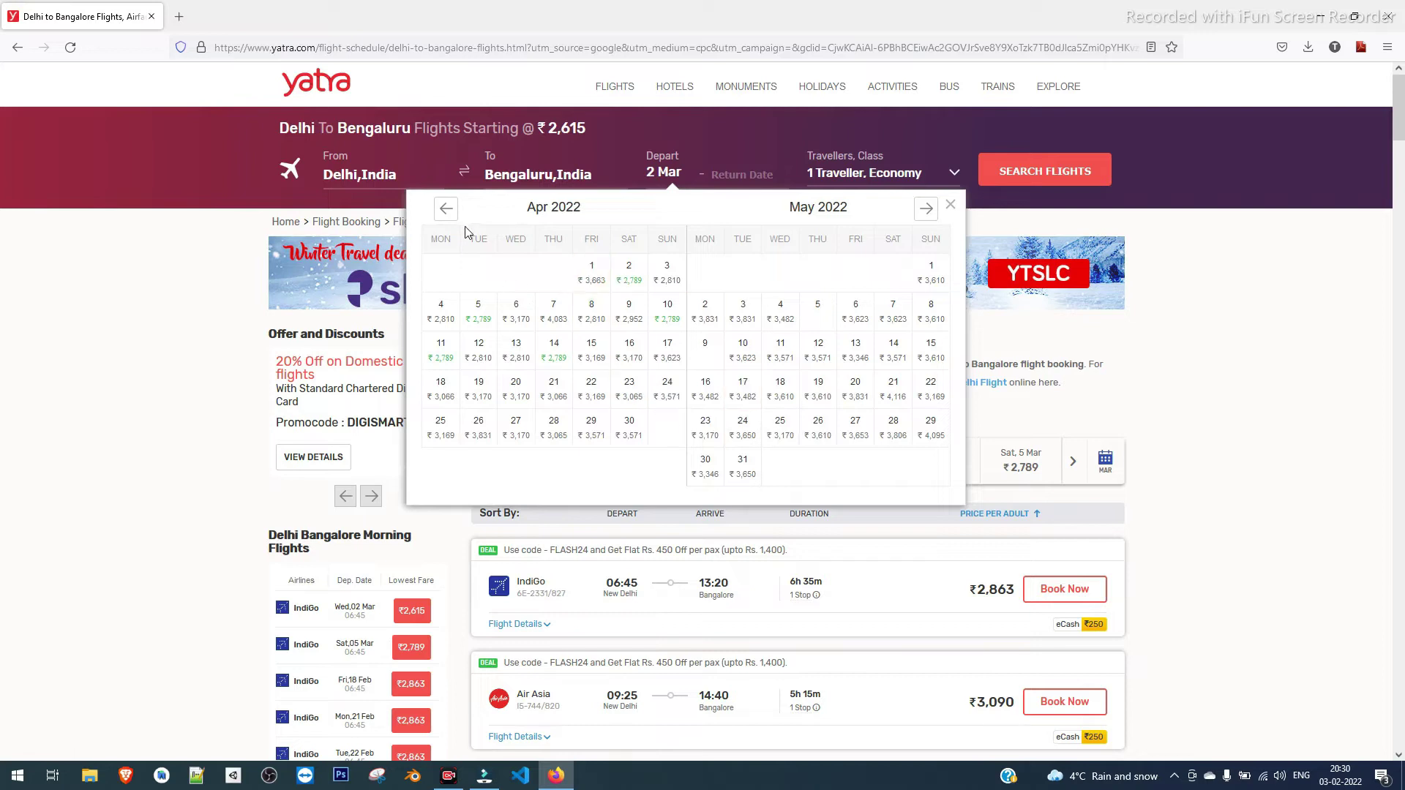
{"action": "left_click", "coordinate": [447, 212]}
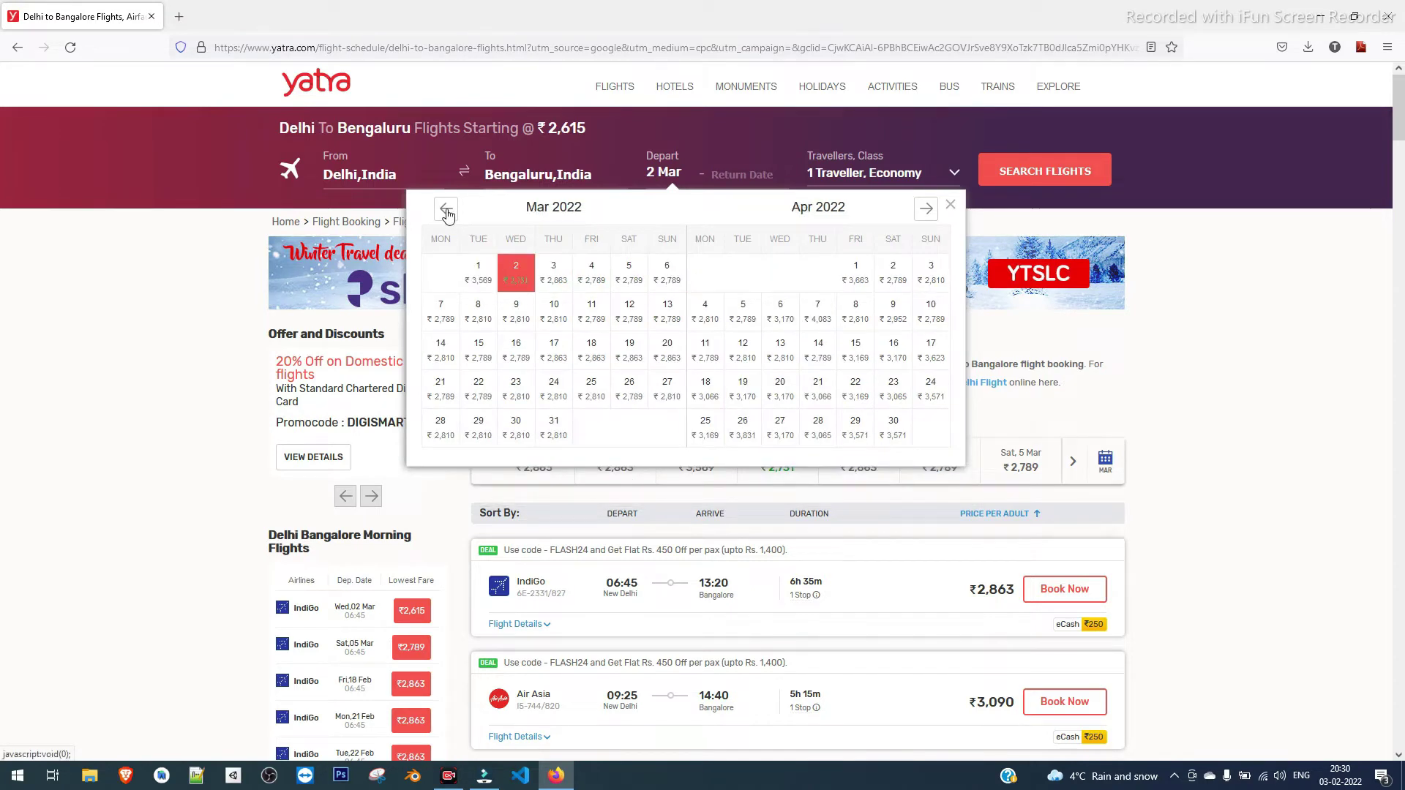
{"action": "left_click", "coordinate": [447, 212]}
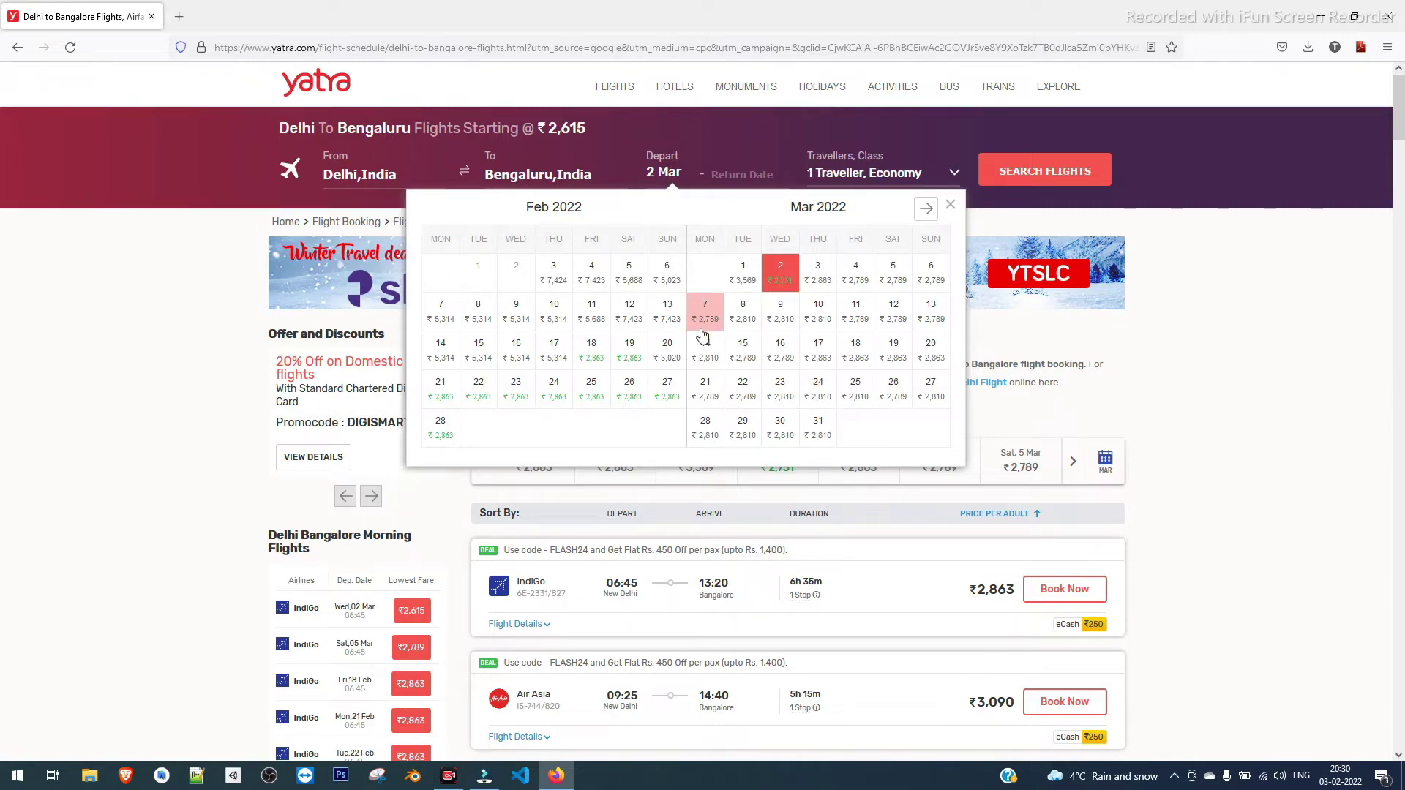
{"action": "left_click", "coordinate": [856, 401]}
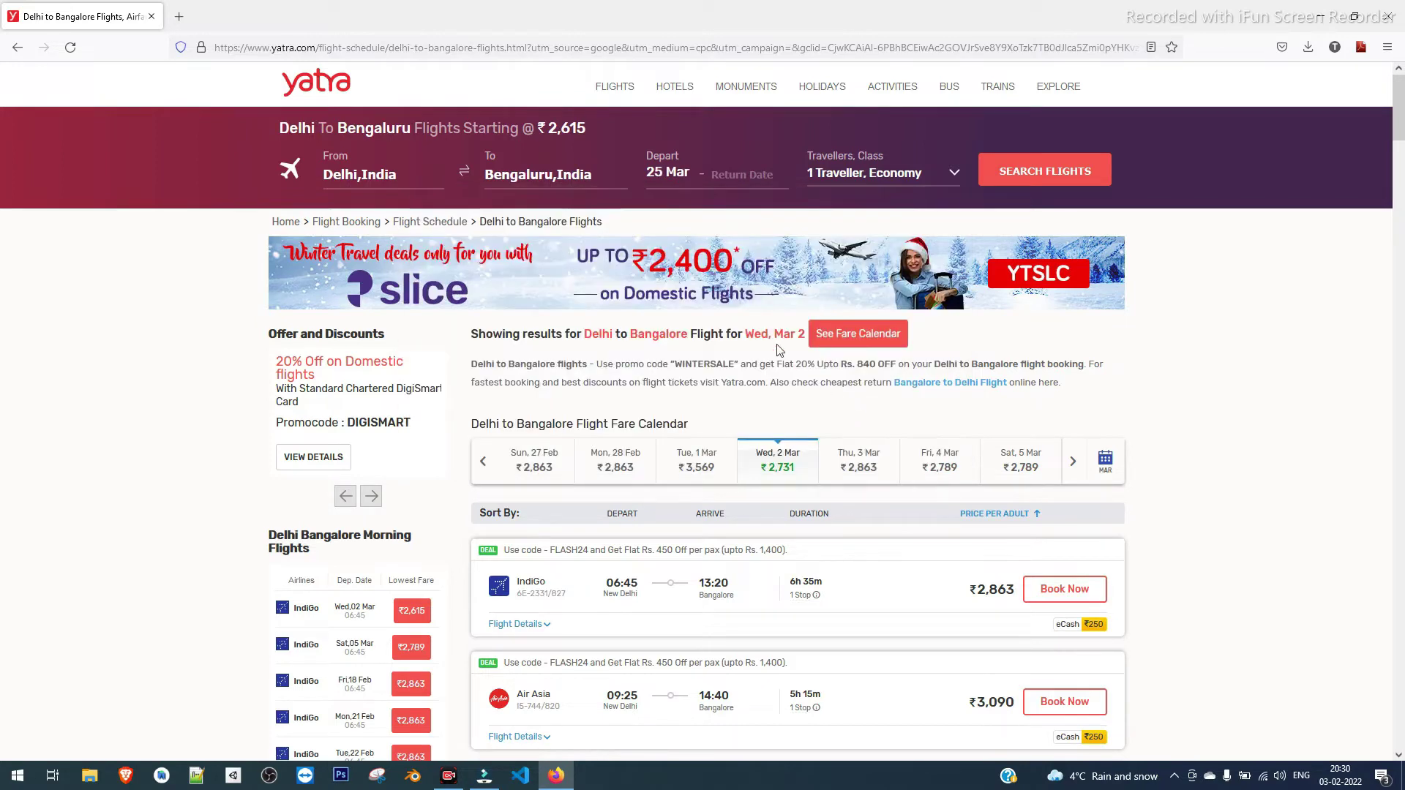
Keep 1 Adult in Economy and search Delhi–Bangalore flights for 25 Mar
{"action": "left_click", "coordinate": [863, 175]}
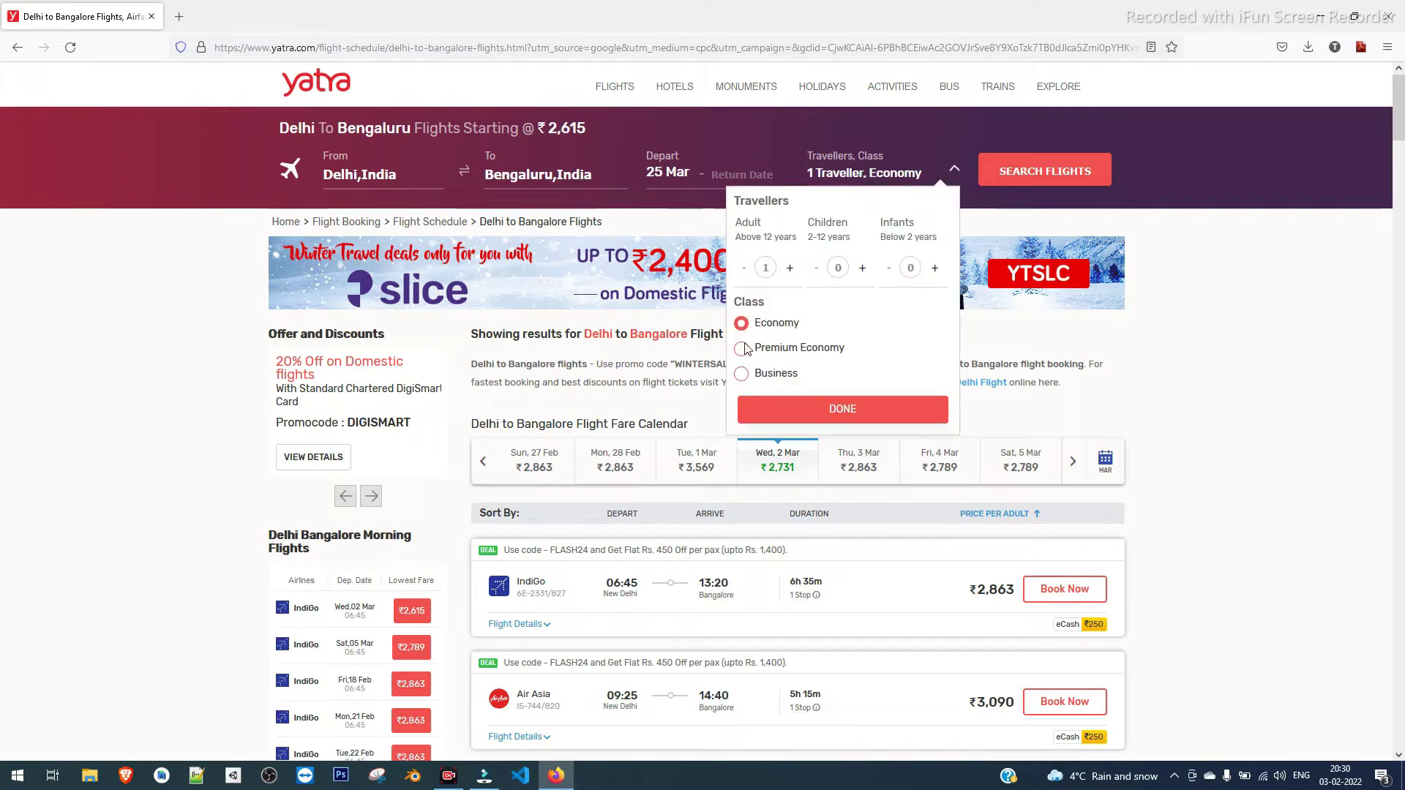
{"action": "left_click", "coordinate": [823, 411]}
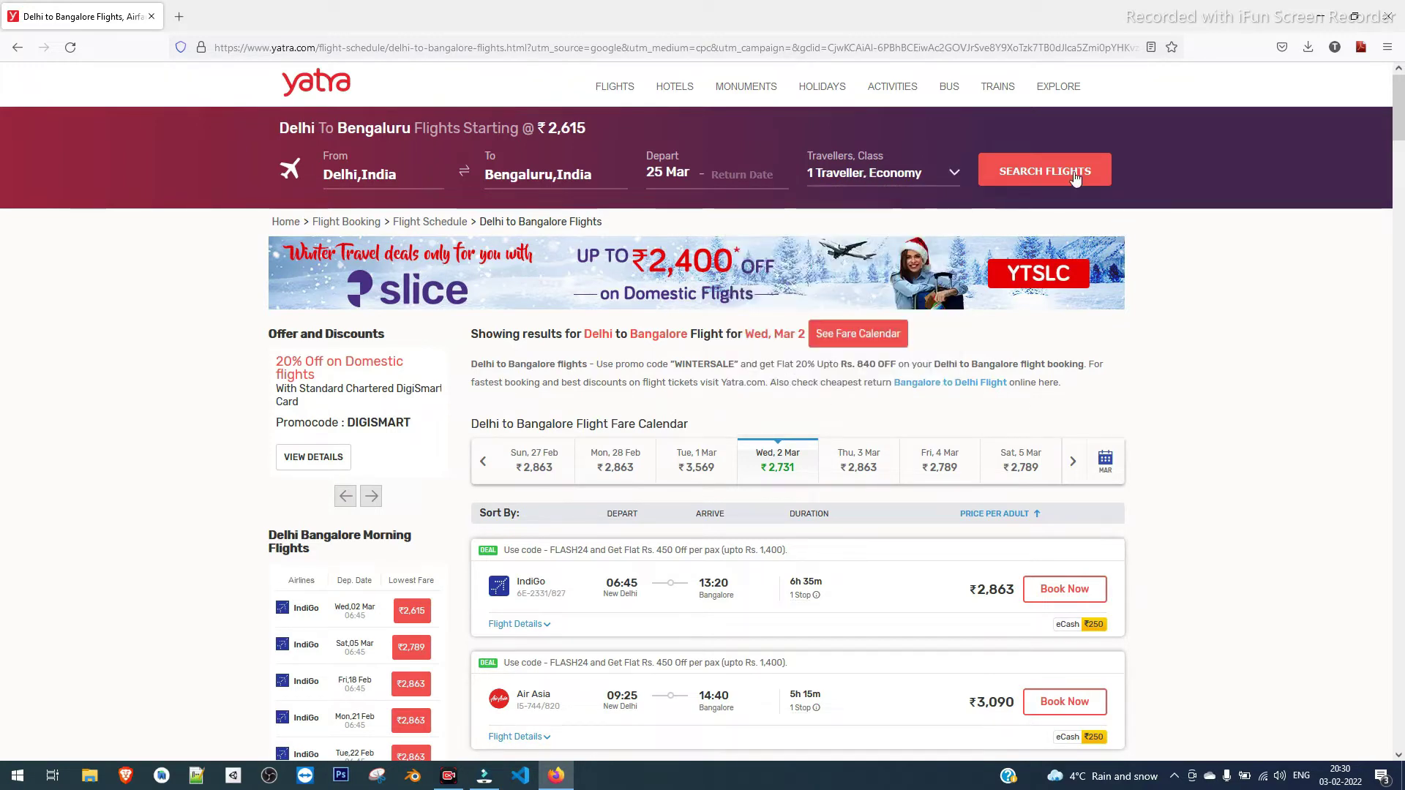
{"action": "left_click", "coordinate": [1060, 179]}
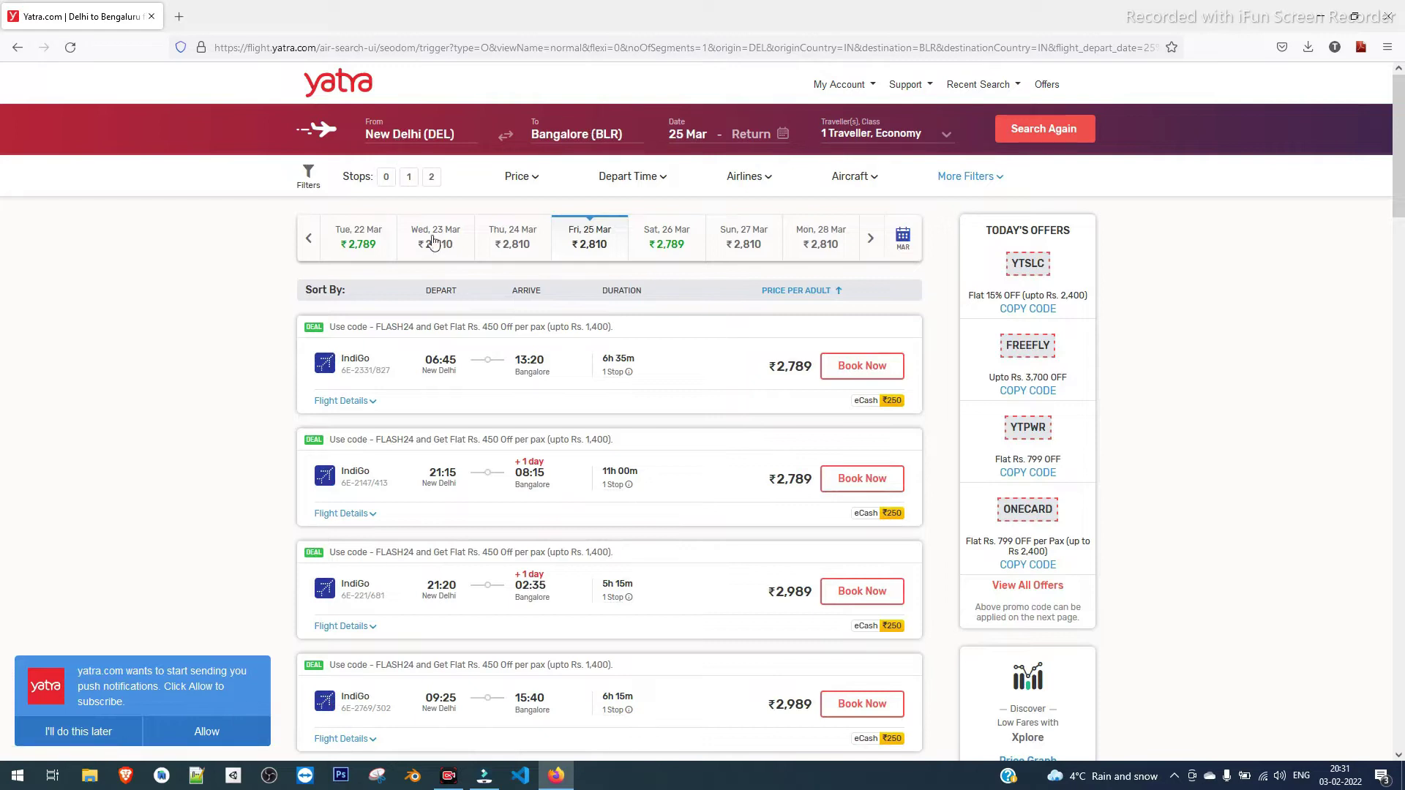
Expand and then close the IndiGo 06:45 flight's details in the results list
{"action": "scroll", "coordinate": [220, 457], "scroll_direction": "down", "scroll_amount": 2}
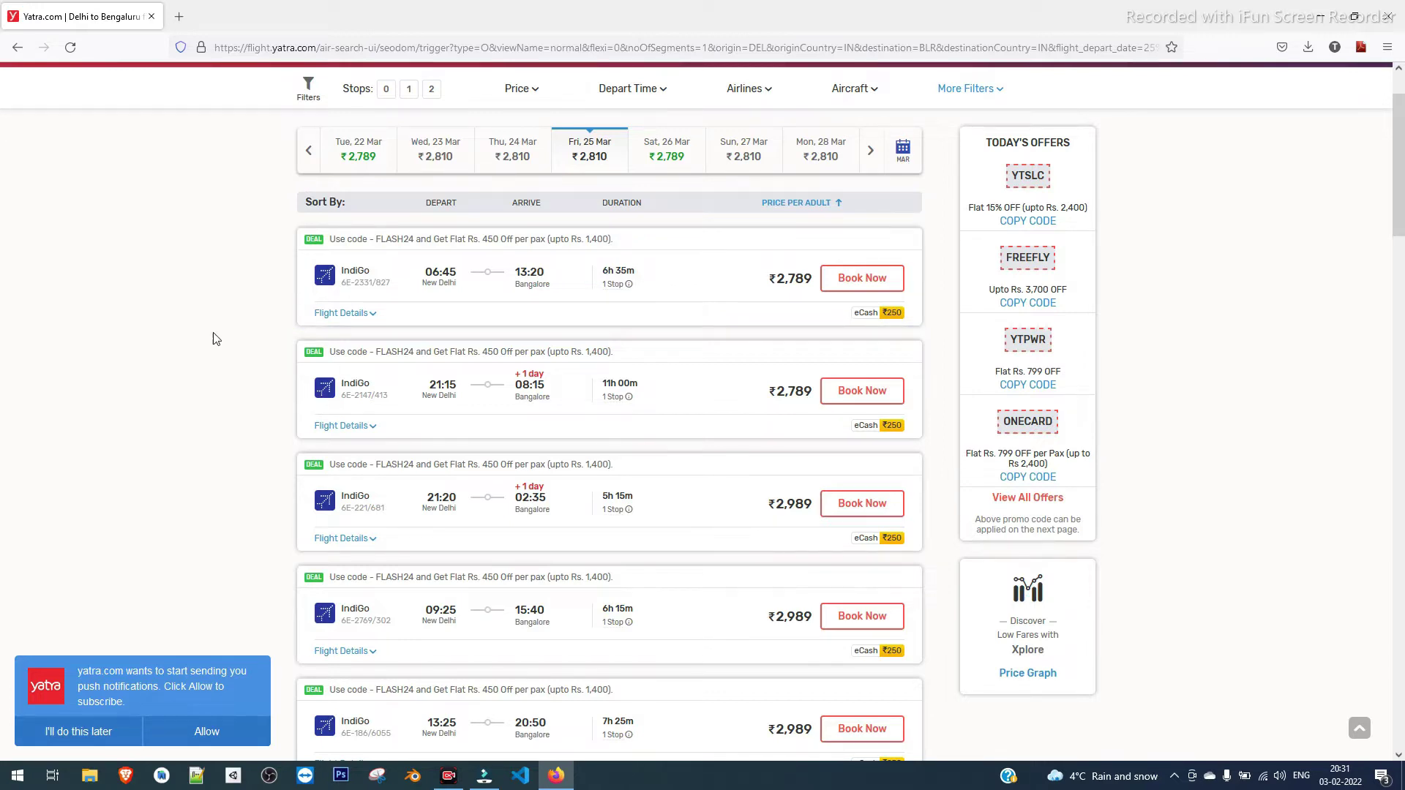
{"action": "left_click", "coordinate": [368, 313]}
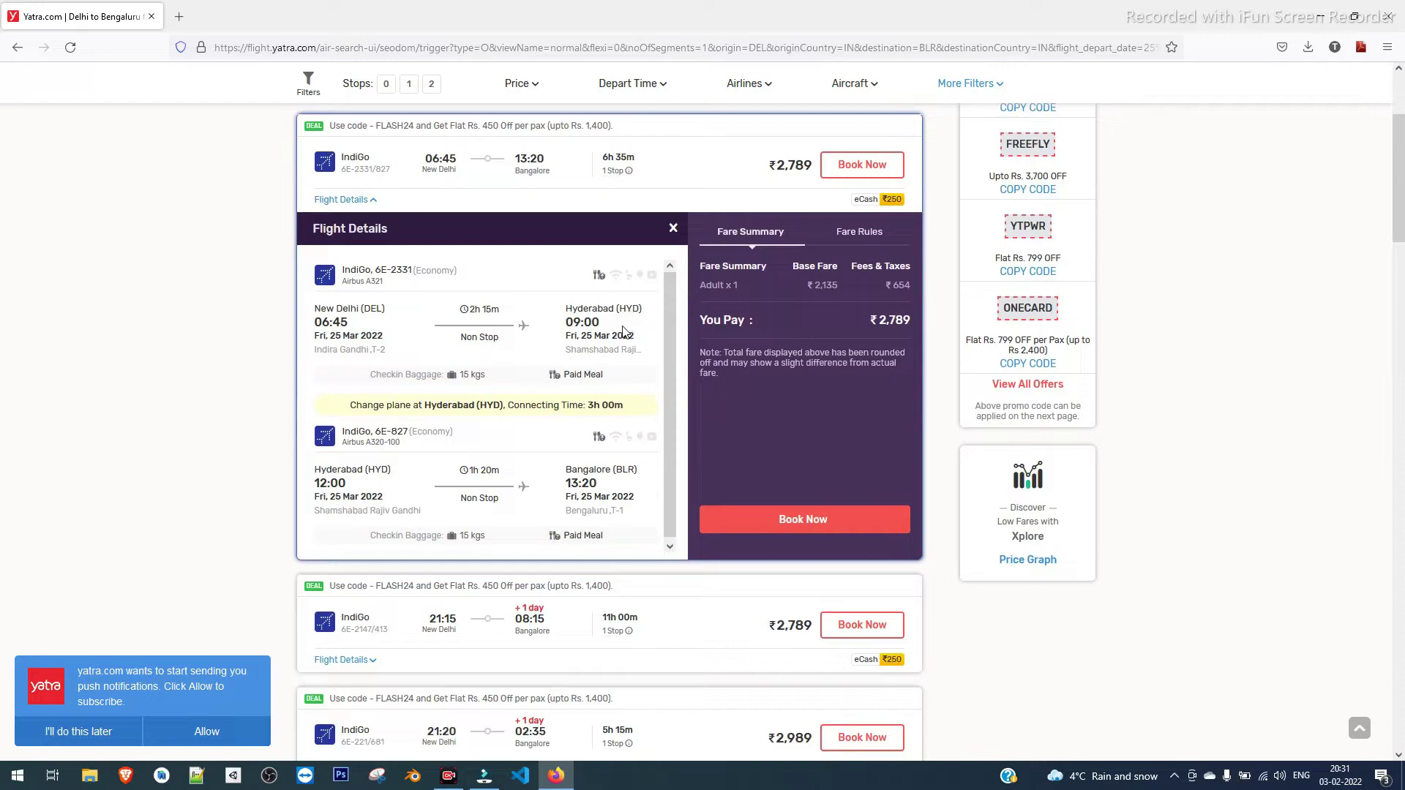
{"action": "left_click", "coordinate": [673, 229]}
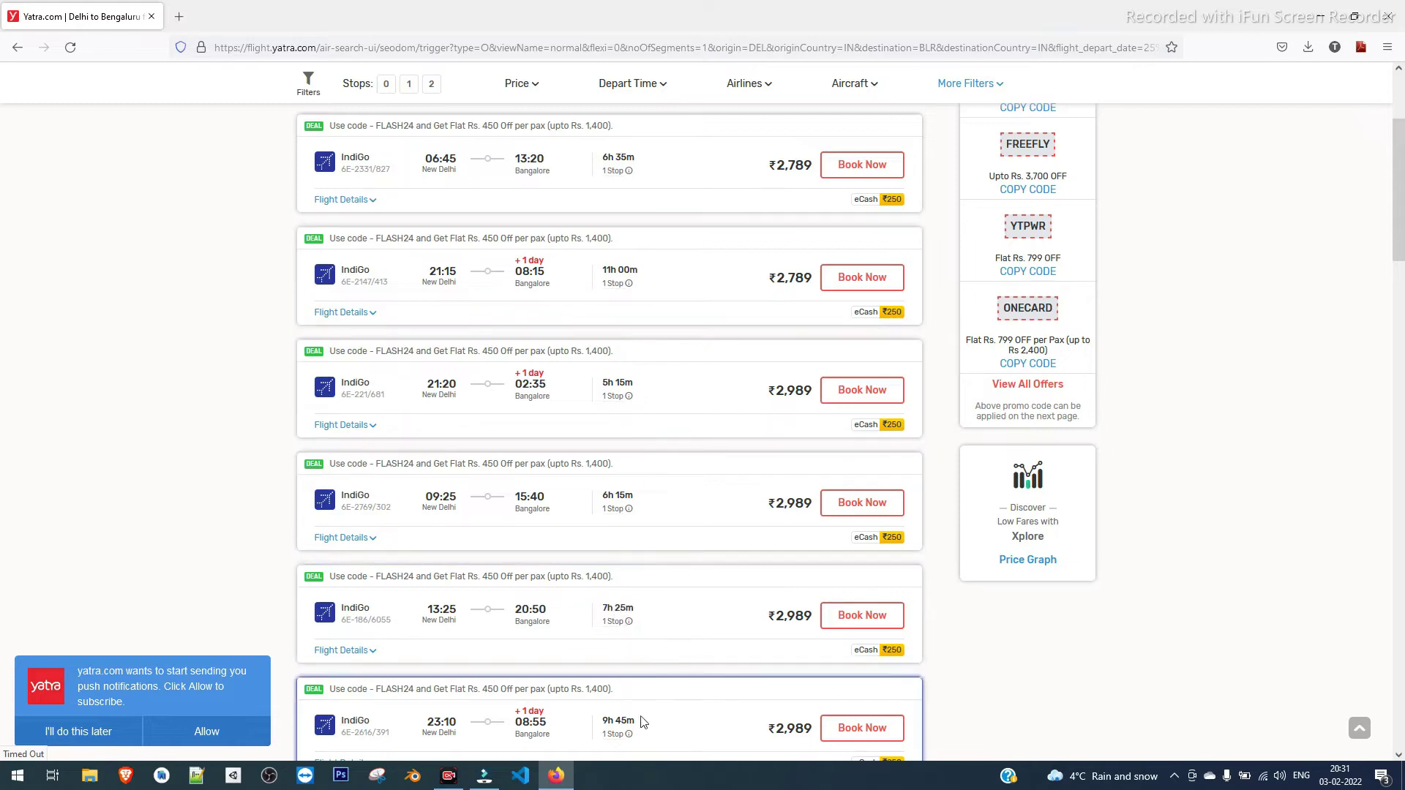
Scroll past the IndiGo and ₹3,090 Air Asia fares to the ₹3,149 Vistara flights
{"action": "scroll", "coordinate": [636, 578], "scroll_direction": "down", "scroll_amount": 1}
{"action": "scroll", "coordinate": [637, 575], "scroll_direction": "down", "scroll_amount": 15}
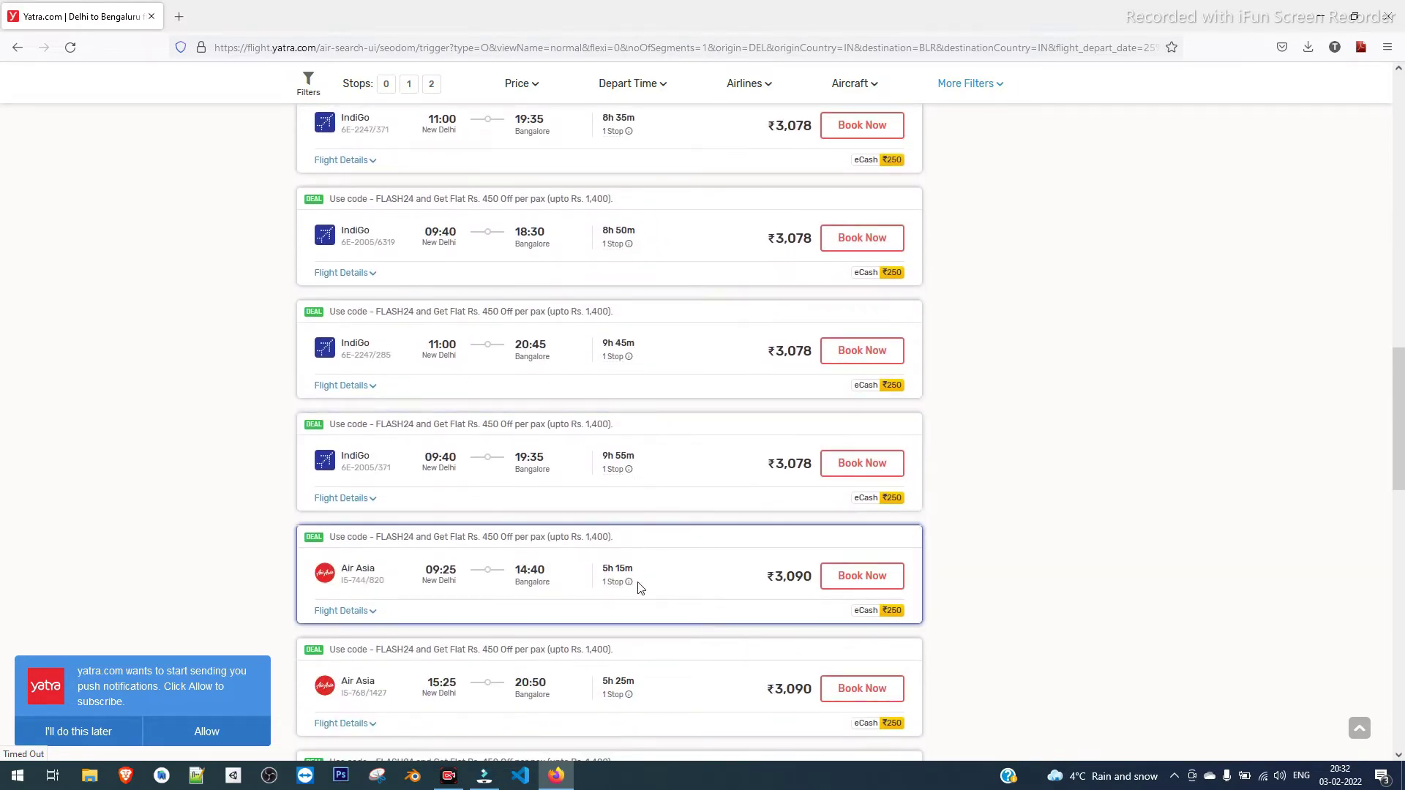
{"action": "scroll", "coordinate": [639, 582], "scroll_direction": "down", "scroll_amount": 3}
{"action": "scroll", "coordinate": [637, 556], "scroll_direction": "down", "scroll_amount": 6}
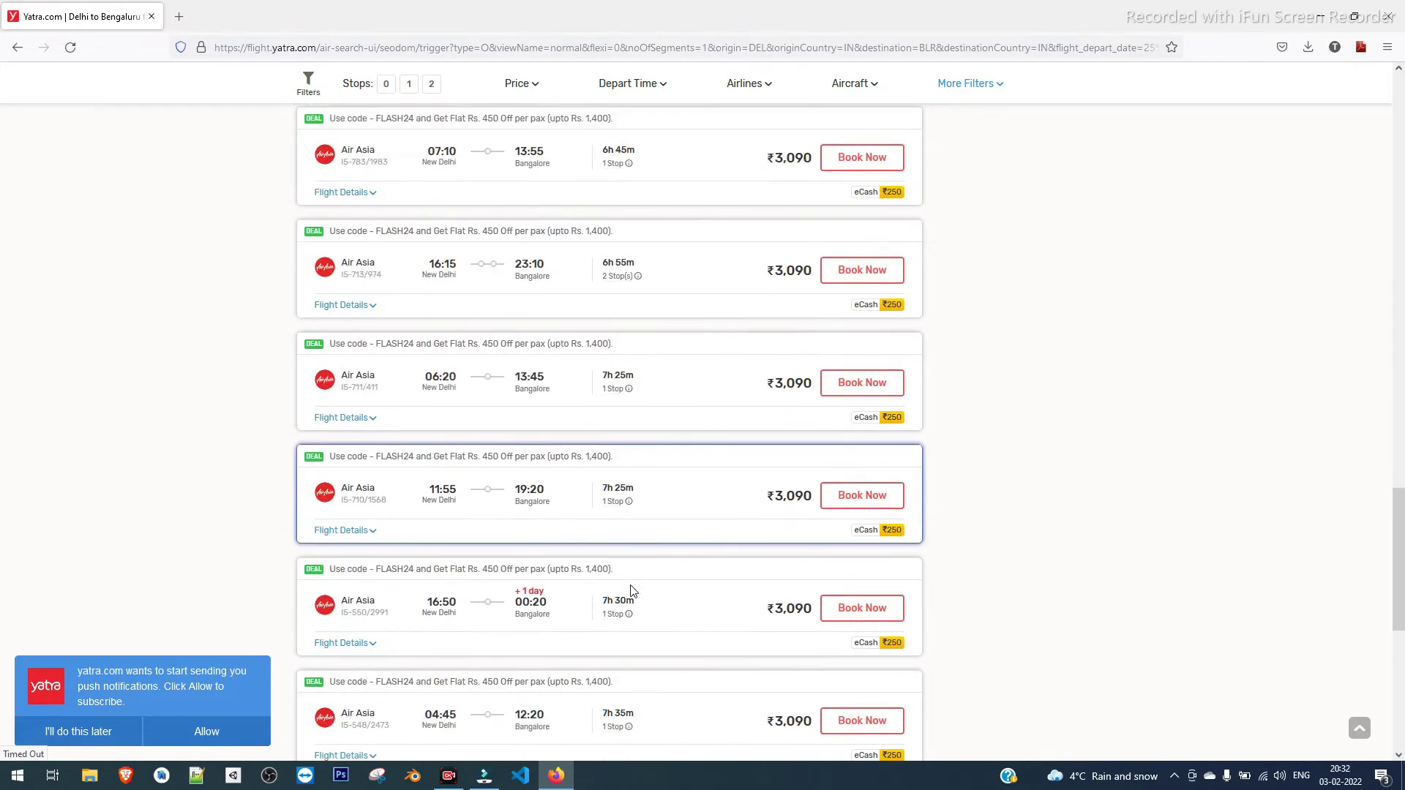
{"action": "scroll", "coordinate": [631, 585], "scroll_direction": "up", "scroll_amount": 2}
{"action": "scroll", "coordinate": [632, 586], "scroll_direction": "down", "scroll_amount": 6}
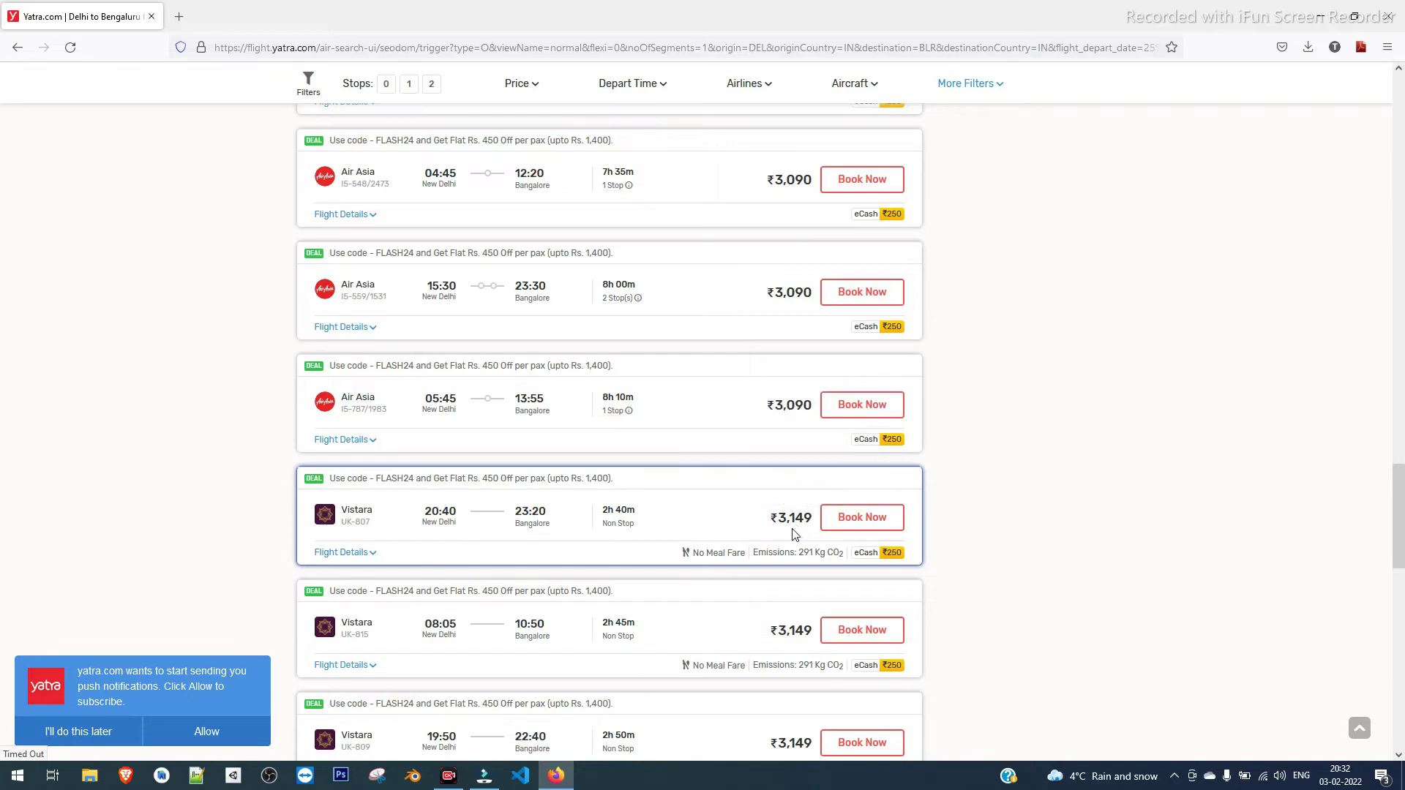
Expand the Vistara 20:40 flight's details to check its ₹3,149 fare and Non Stop status
{"action": "left_click", "coordinate": [364, 555]}
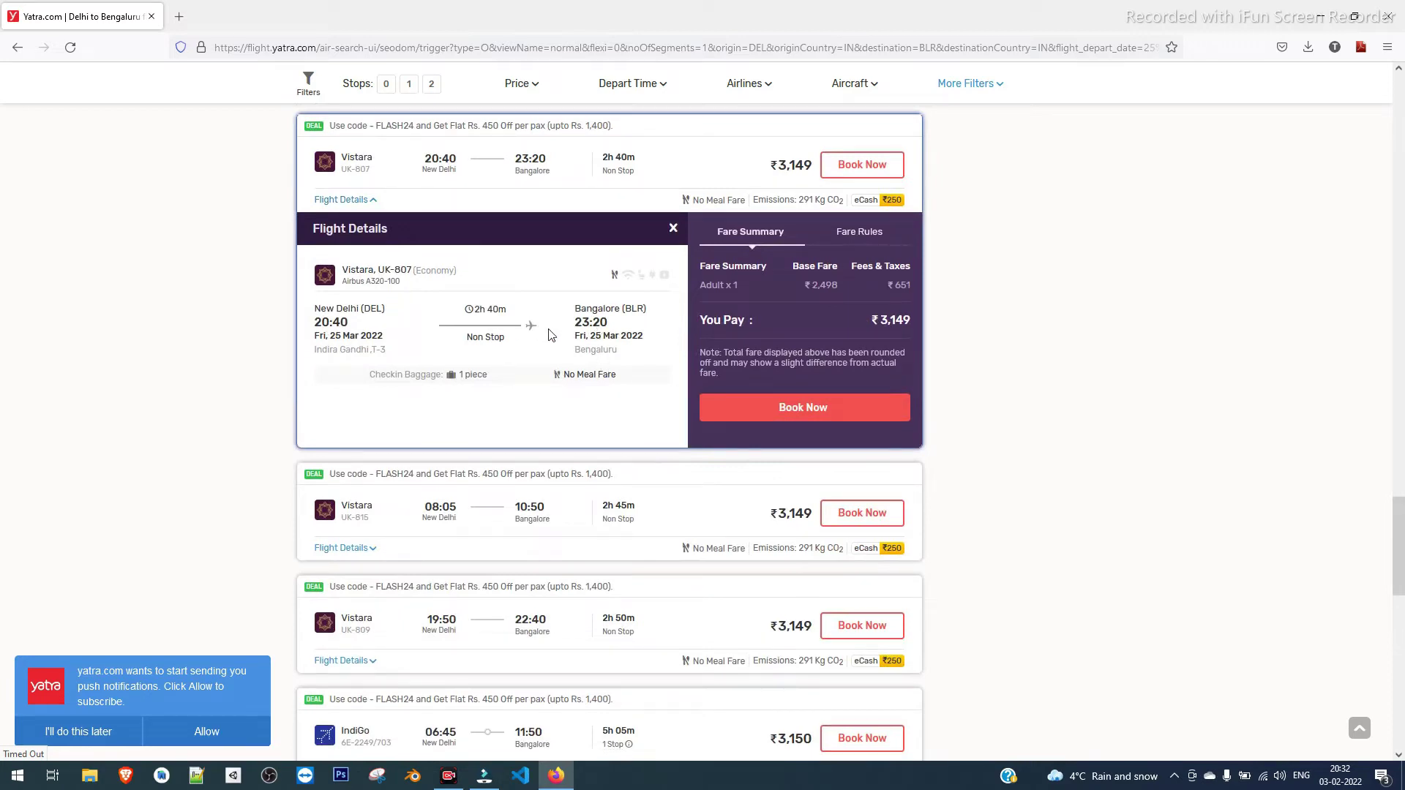
{"action": "left_click_drag", "start_coordinate": [504, 339], "coordinate": [452, 341]}
{"action": "left_click", "coordinate": [608, 331]}
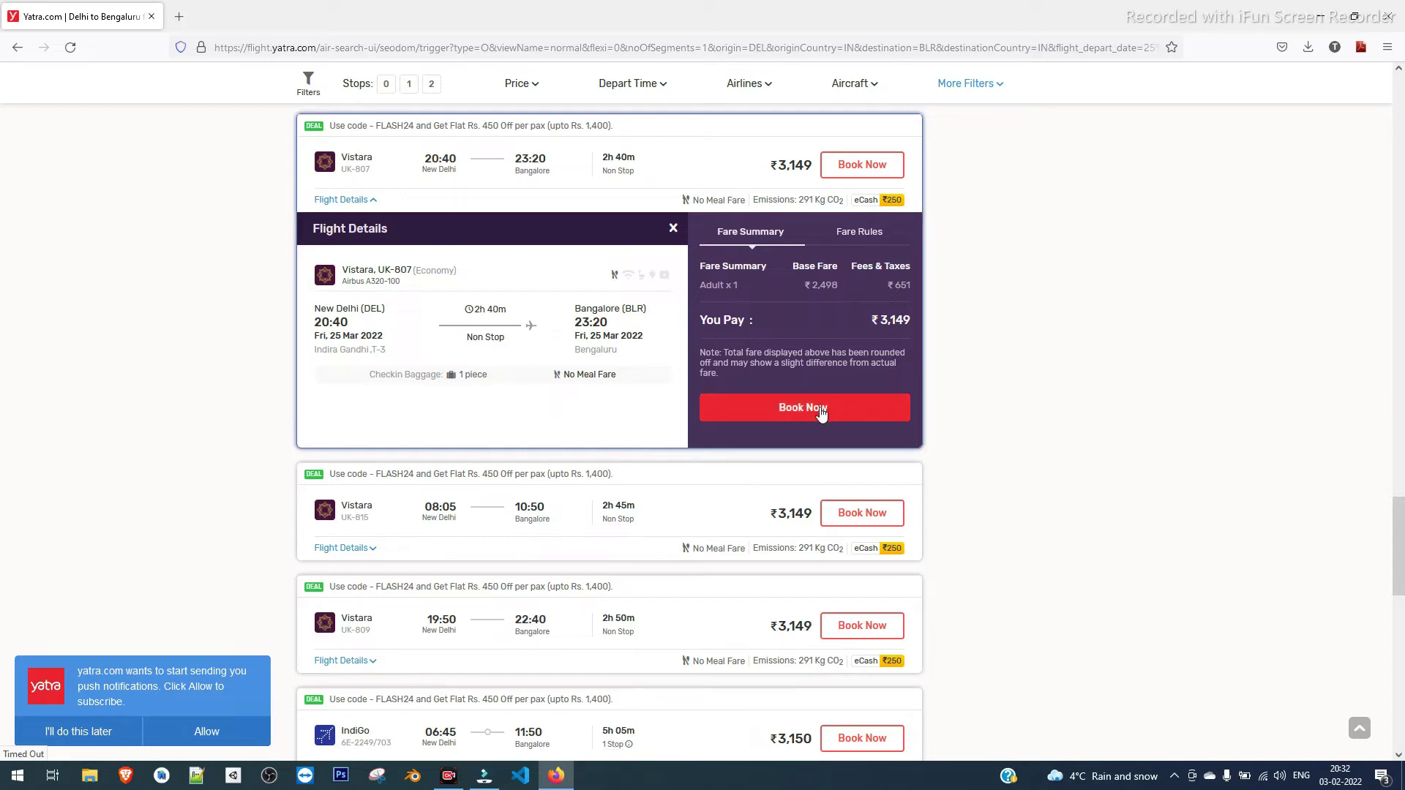
{"action": "scroll", "coordinate": [952, 505], "scroll_direction": "up", "scroll_amount": 2}
Scroll on to the ₹3,169 Vistara 17:35 and ₹3,170 Air India 06:10 flights
{"action": "scroll", "coordinate": [964, 525], "scroll_direction": "down", "scroll_amount": 7}
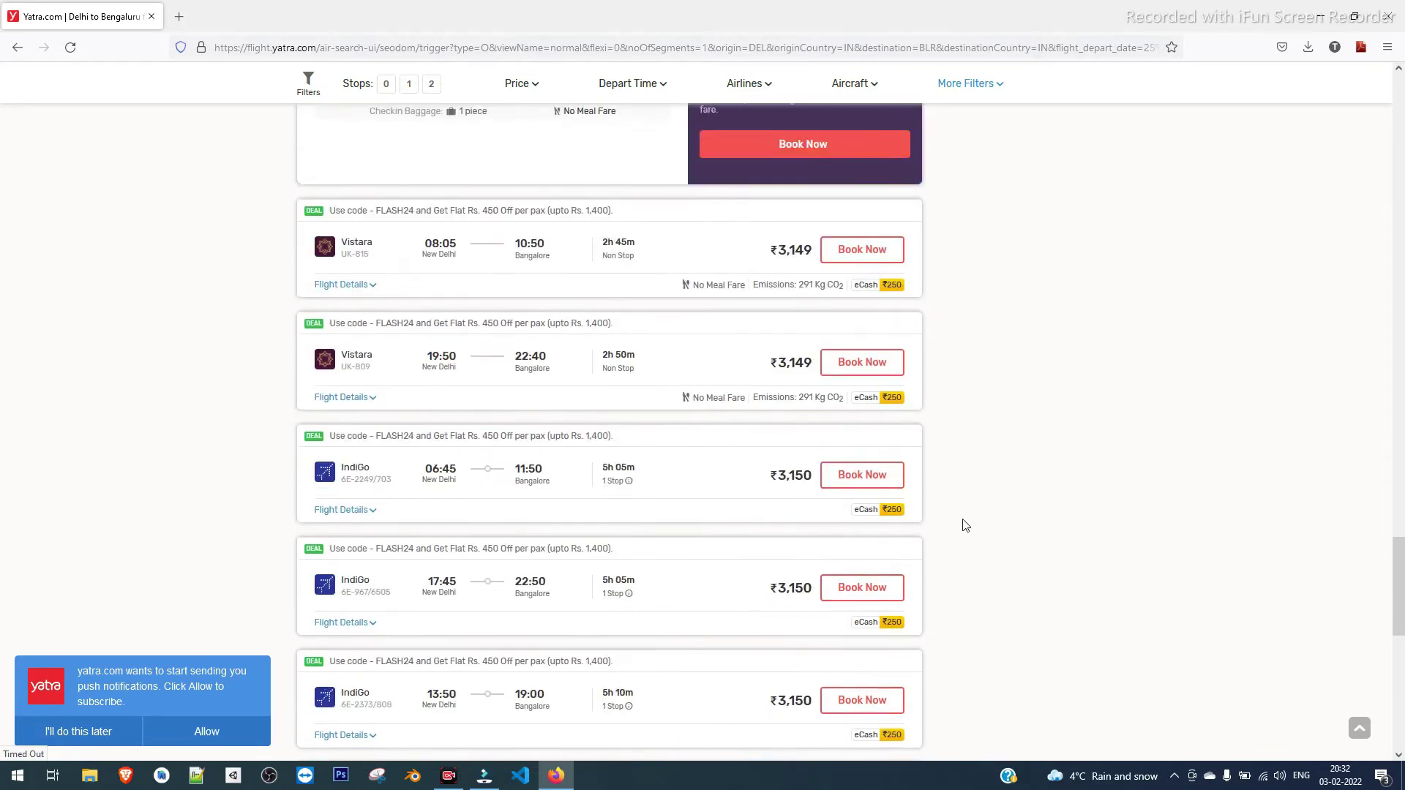
{"action": "scroll", "coordinate": [965, 521], "scroll_direction": "down", "scroll_amount": 10}
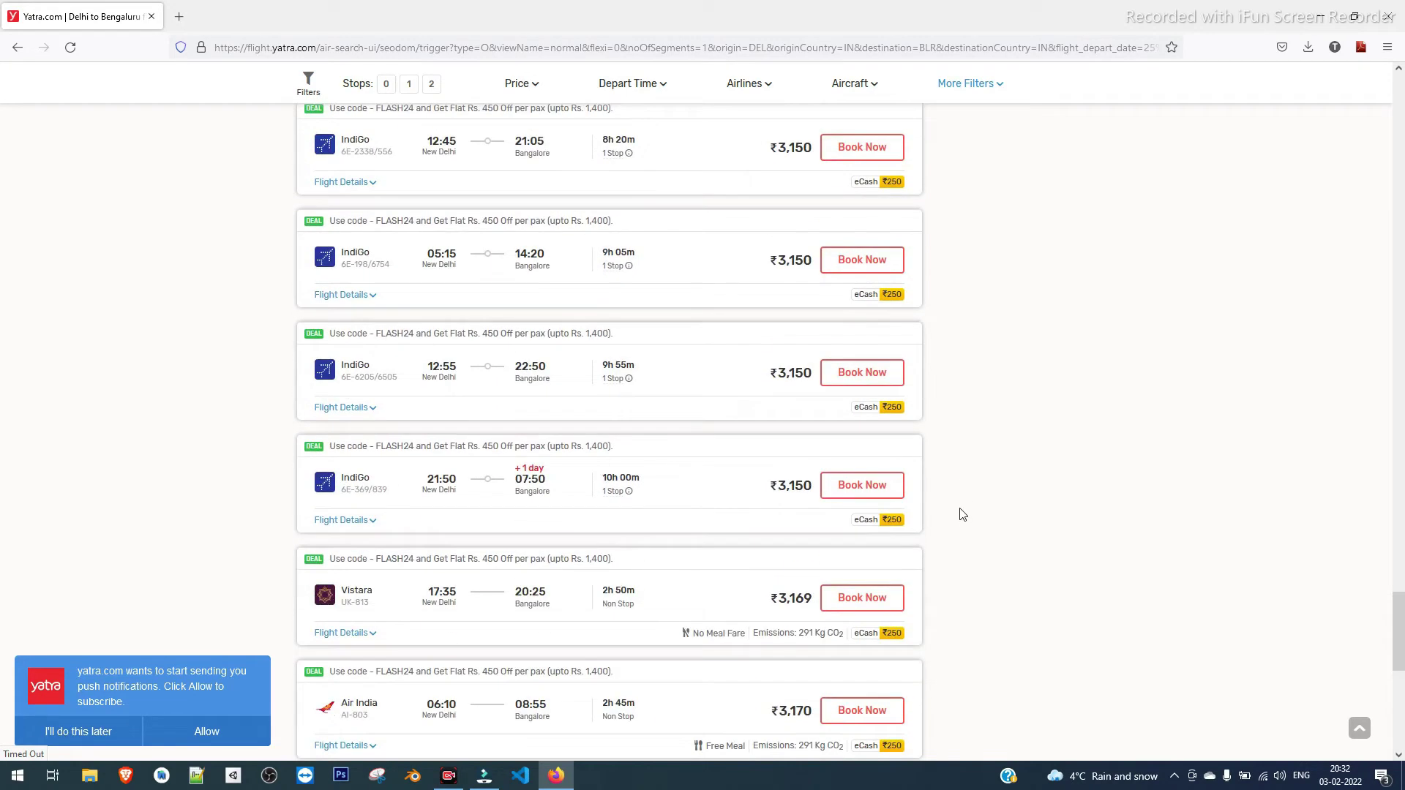
{"action": "scroll", "coordinate": [963, 515], "scroll_direction": "down", "scroll_amount": 3}
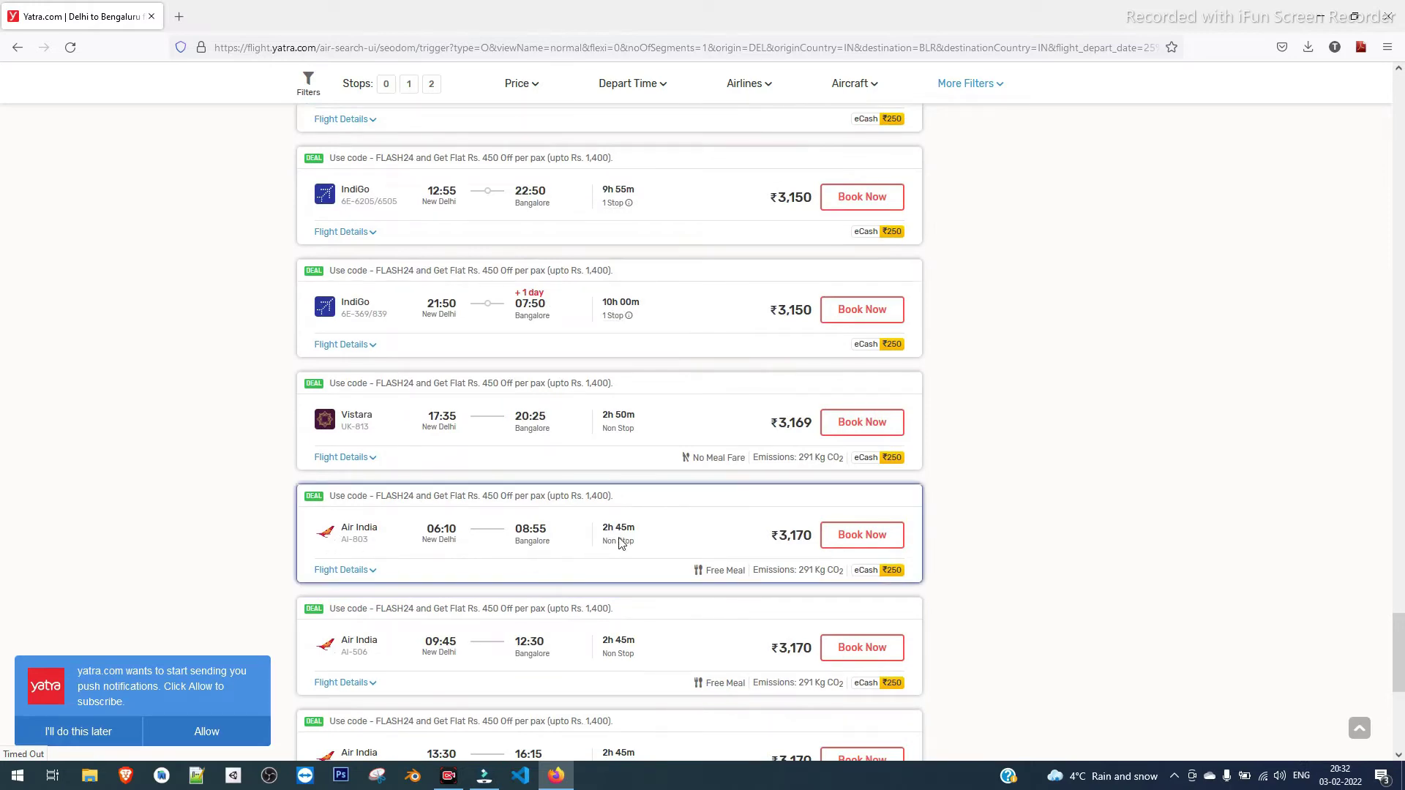
{"action": "scroll", "coordinate": [614, 581], "scroll_direction": "down", "scroll_amount": 7}
{"action": "scroll", "coordinate": [612, 583], "scroll_direction": "down", "scroll_amount": 3}
{"action": "scroll", "coordinate": [612, 583], "scroll_direction": "up", "scroll_amount": 12}
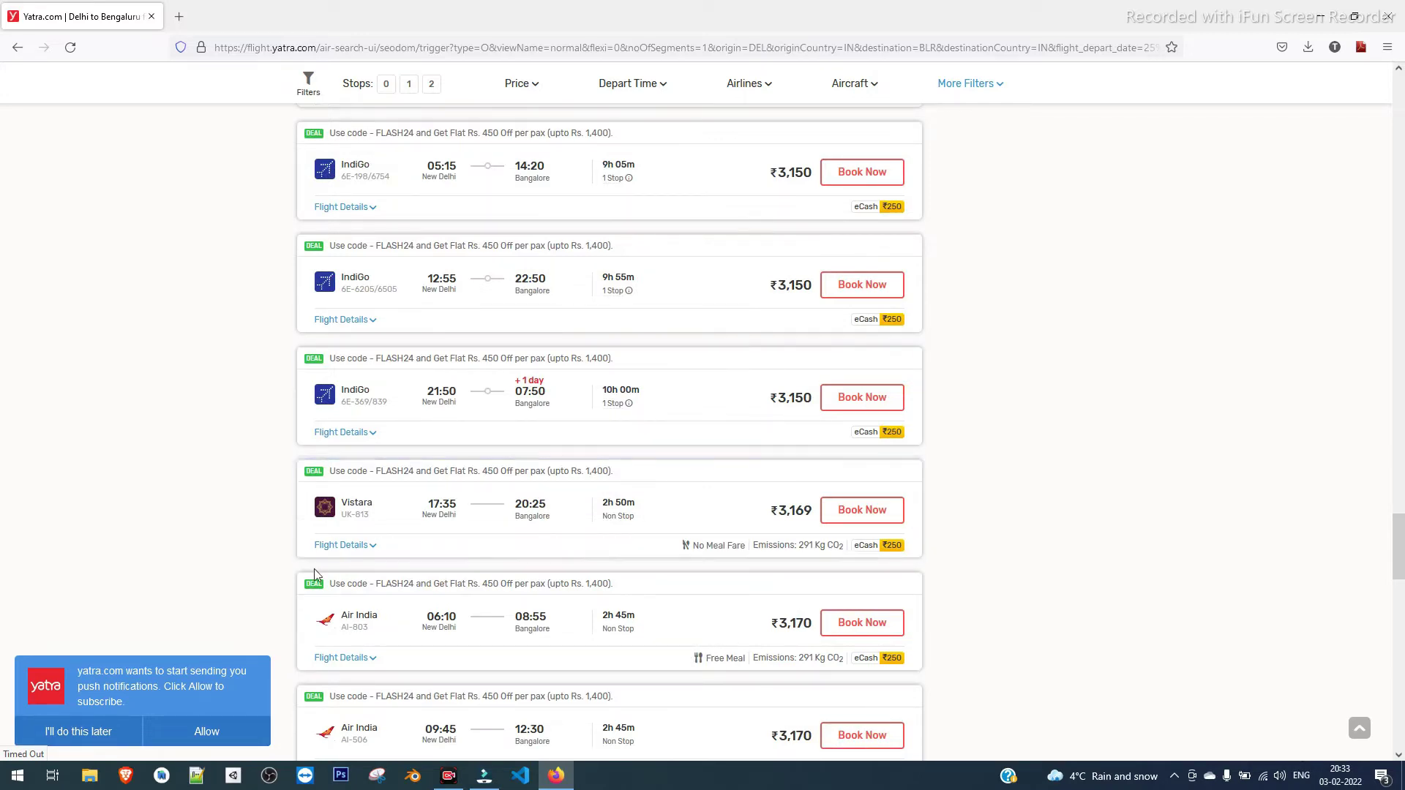
Expand the Vistara 17:35 flight's details, review them, and collapse them again
{"action": "left_click", "coordinate": [344, 545]}
{"action": "scroll", "coordinate": [673, 658], "scroll_direction": "down", "scroll_amount": 6}
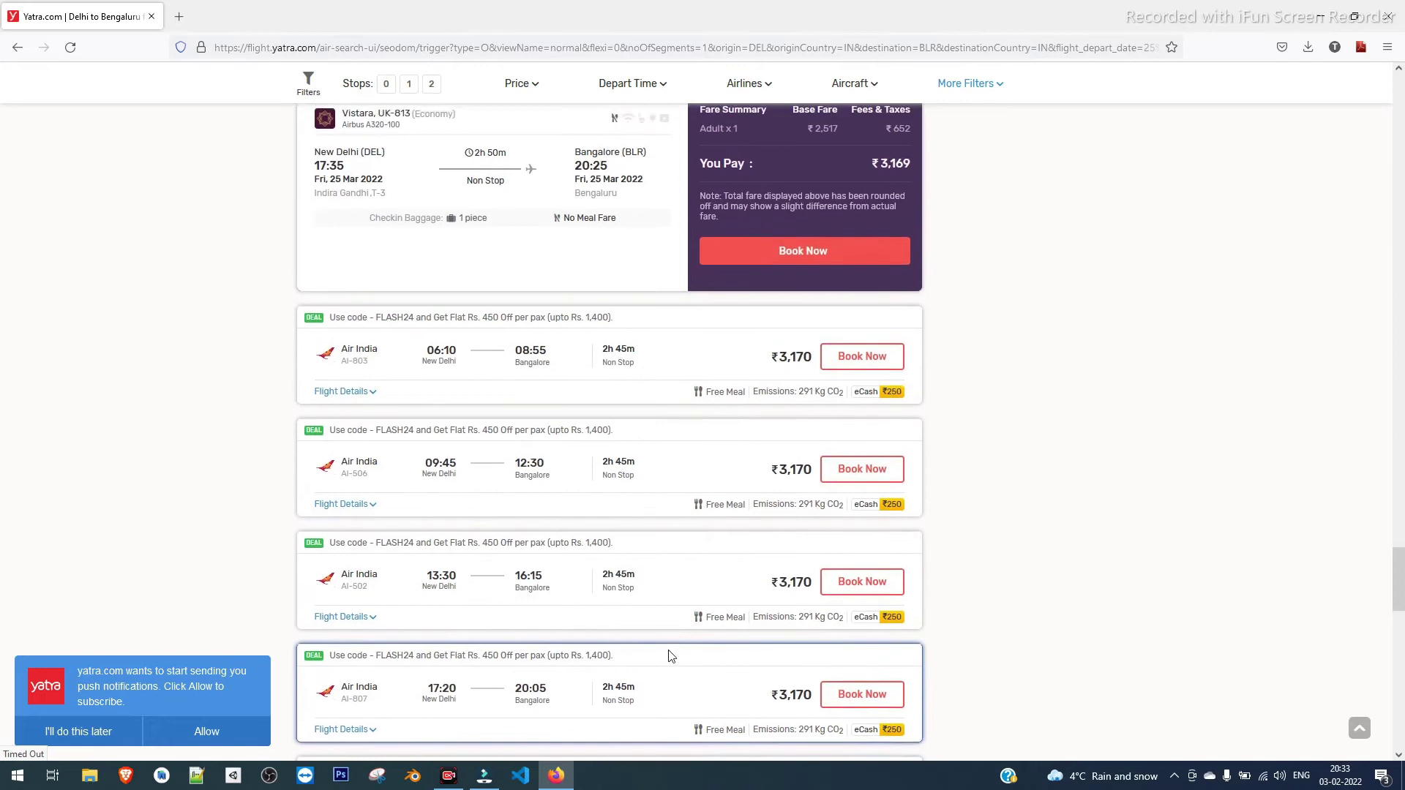
{"action": "scroll", "coordinate": [644, 622], "scroll_direction": "up", "scroll_amount": 2}
{"action": "scroll", "coordinate": [505, 476], "scroll_direction": "up", "scroll_amount": 2}
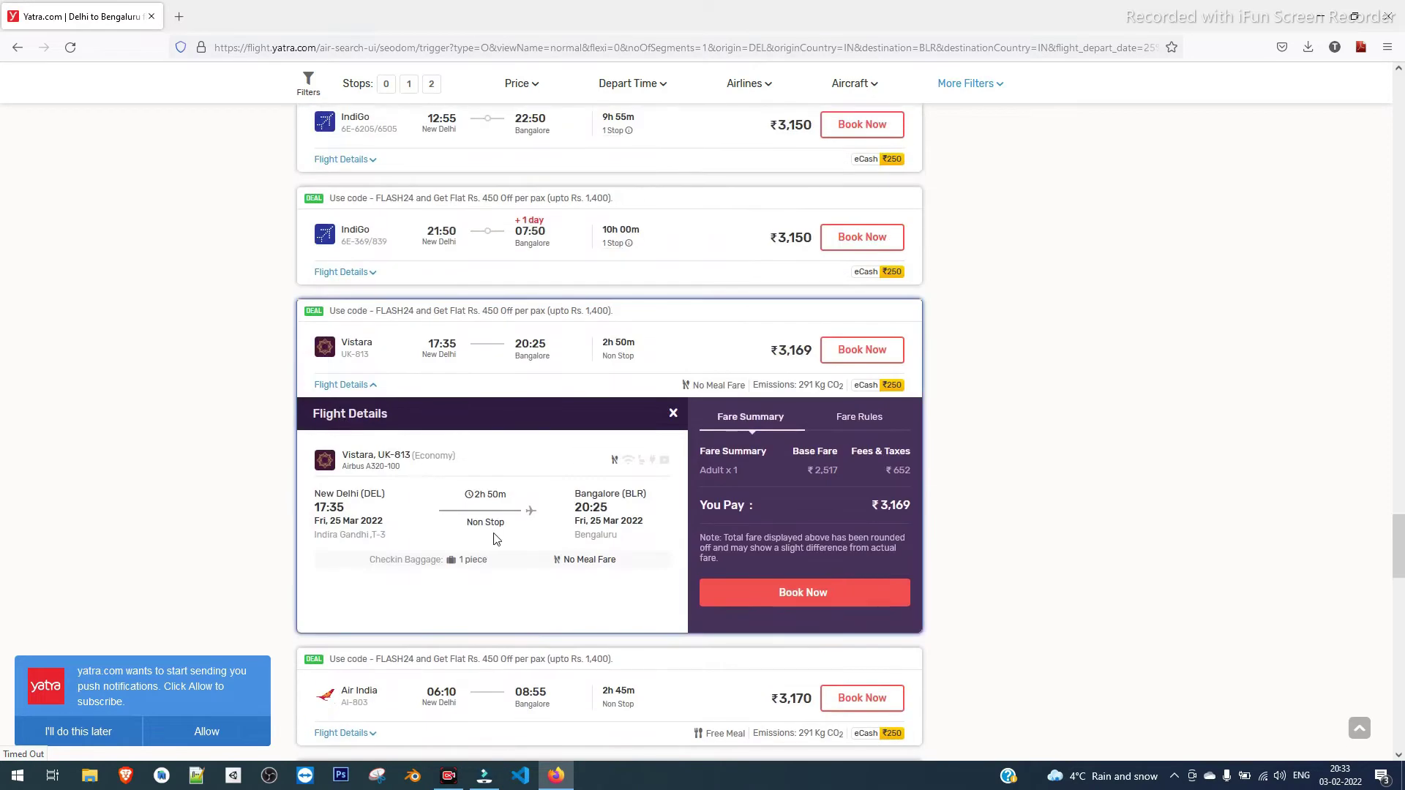
{"action": "left_click", "coordinate": [370, 387]}
Check Air India 06:10's 25 kgs baggage and Free Meal, then book it for ₹3,170
{"action": "left_click", "coordinate": [366, 498]}
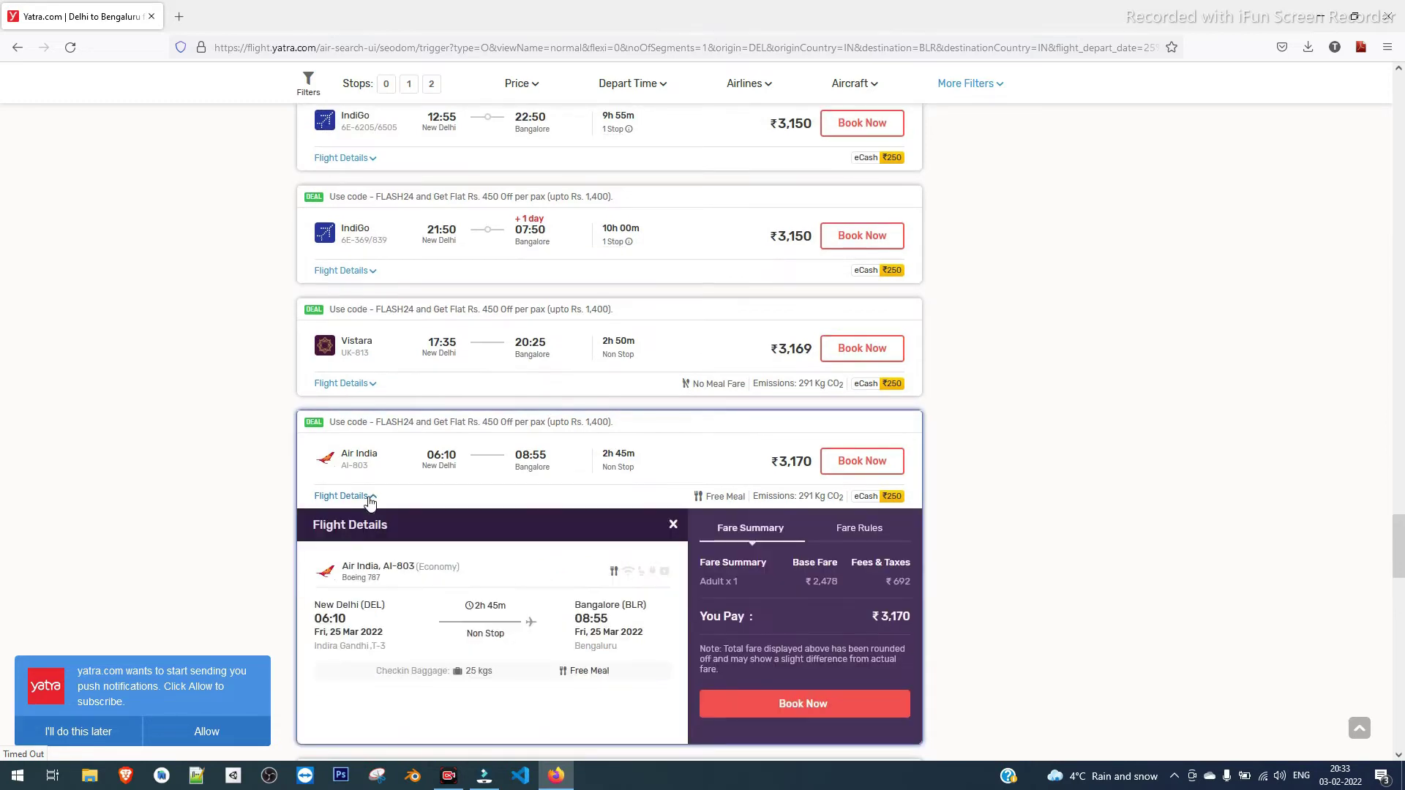
{"action": "scroll", "coordinate": [385, 563], "scroll_direction": "down", "scroll_amount": 4}
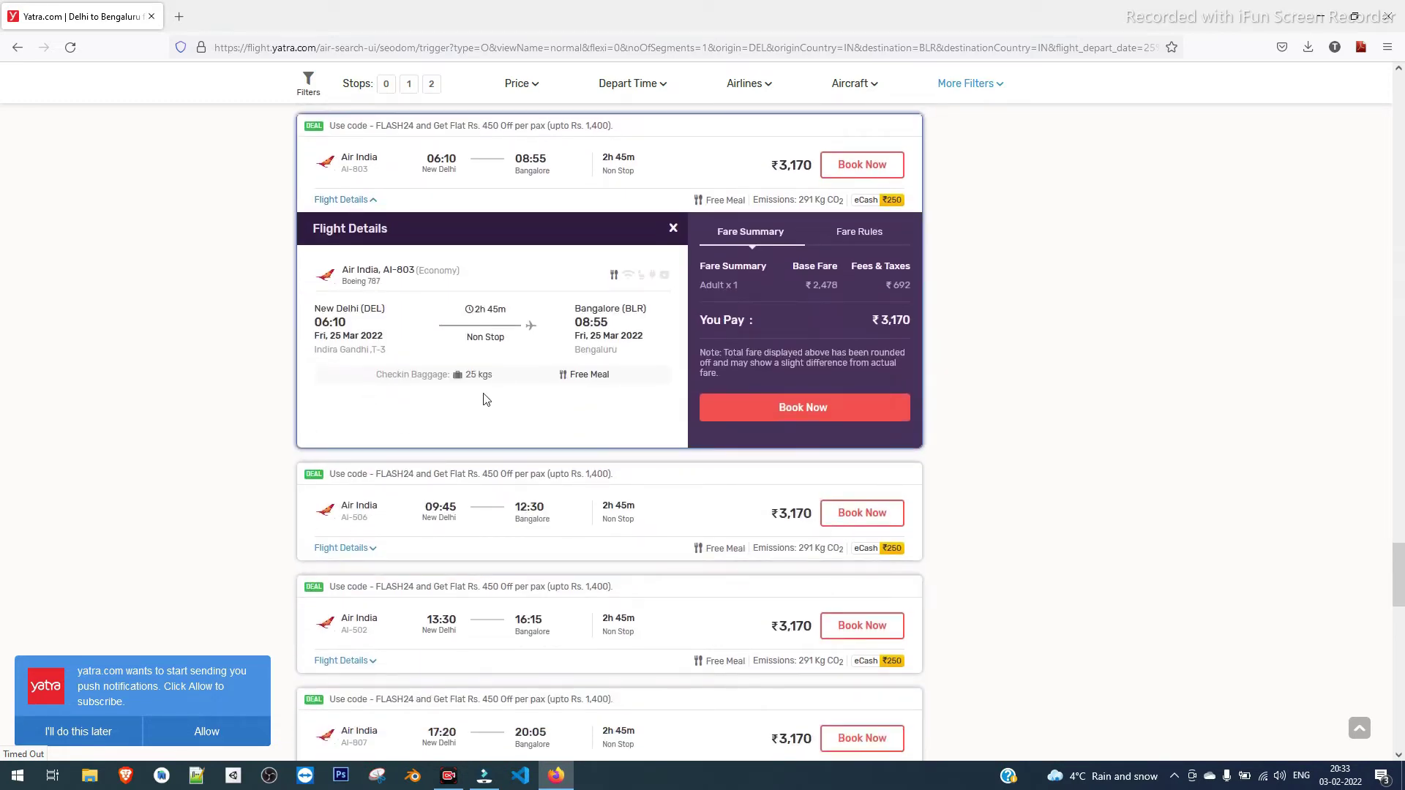
{"action": "left_click_drag", "start_coordinate": [493, 374], "coordinate": [457, 376]}
{"action": "left_click", "coordinate": [595, 374]}
{"action": "left_click_drag", "start_coordinate": [609, 374], "coordinate": [554, 379]}
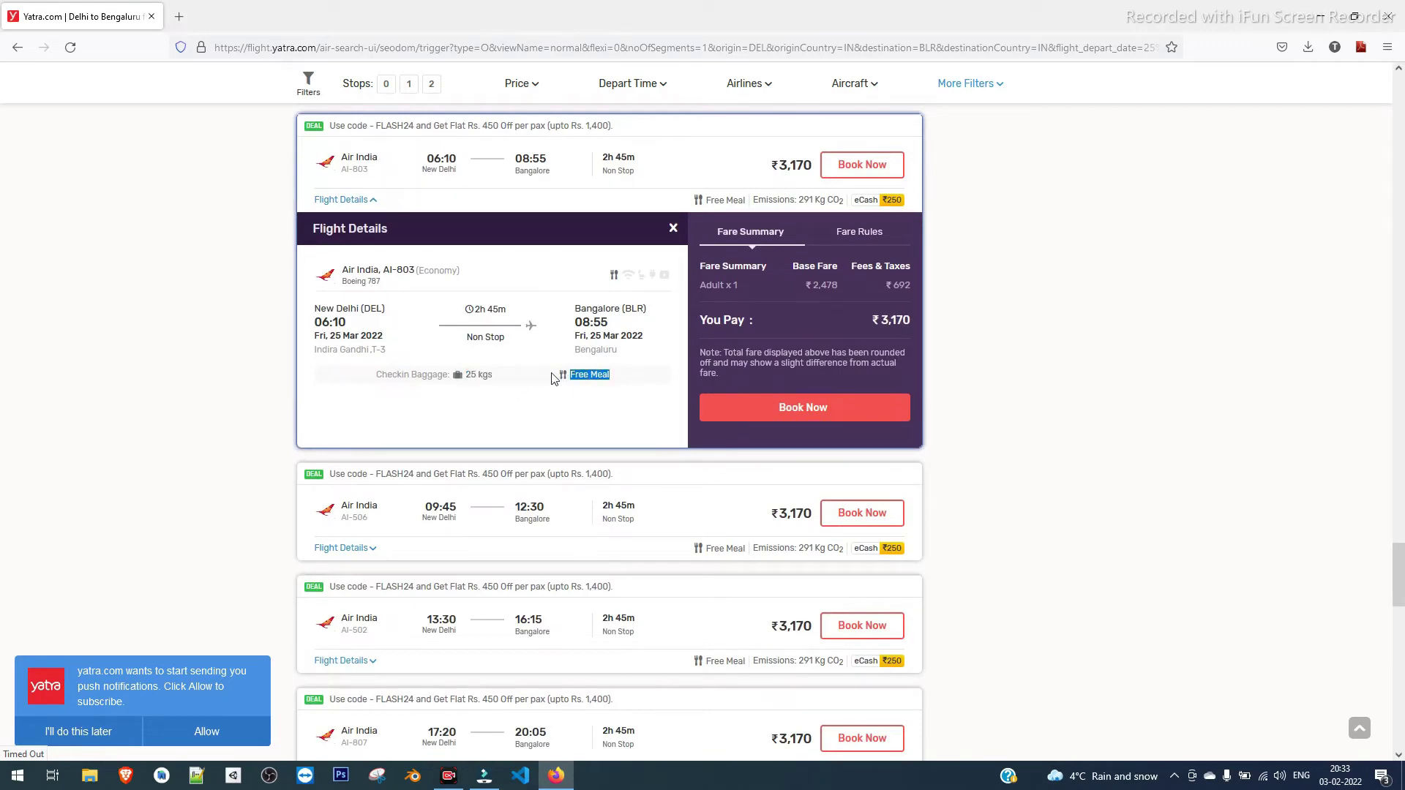
{"action": "left_click", "coordinate": [618, 381]}
{"action": "left_click_drag", "start_coordinate": [620, 381], "coordinate": [554, 379]}
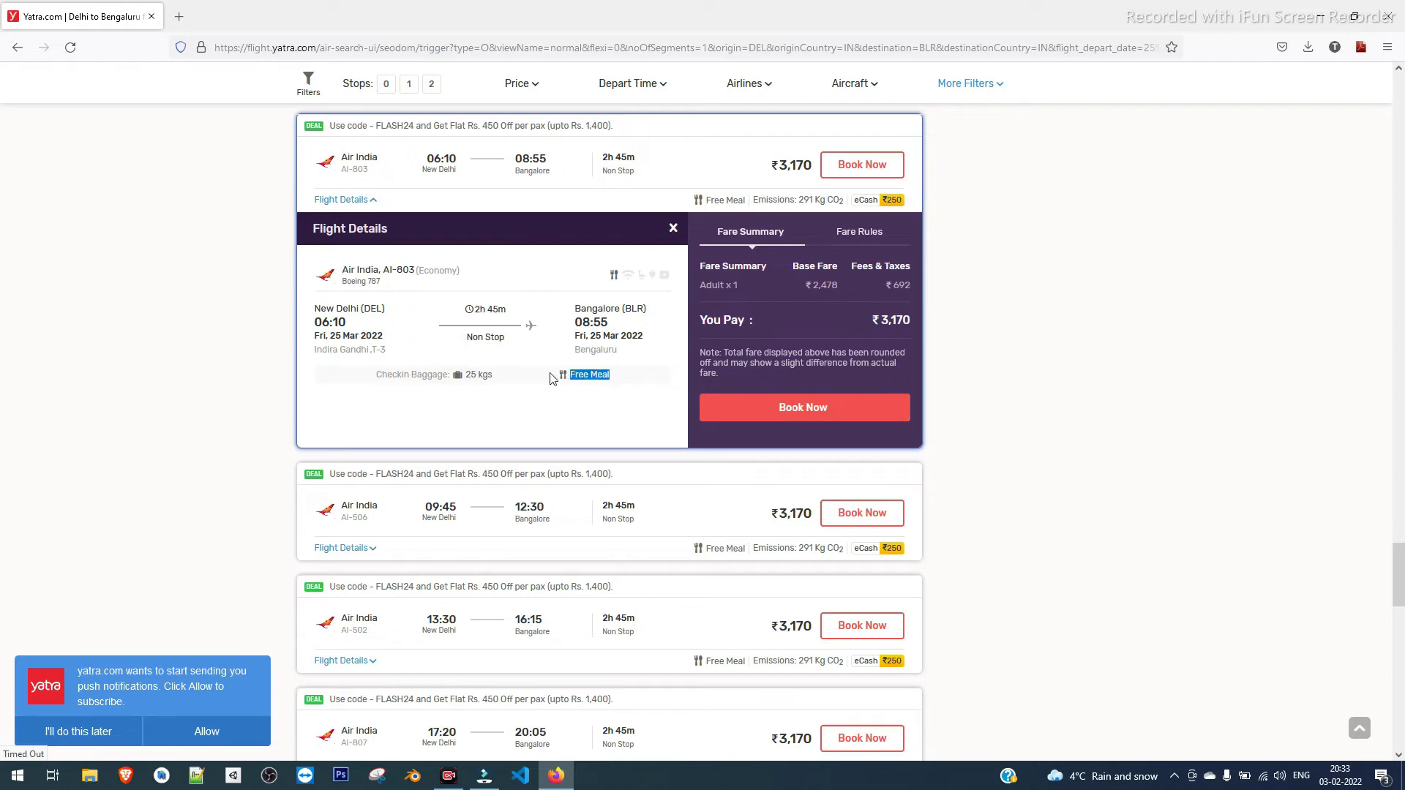
{"action": "left_click", "coordinate": [815, 410]}
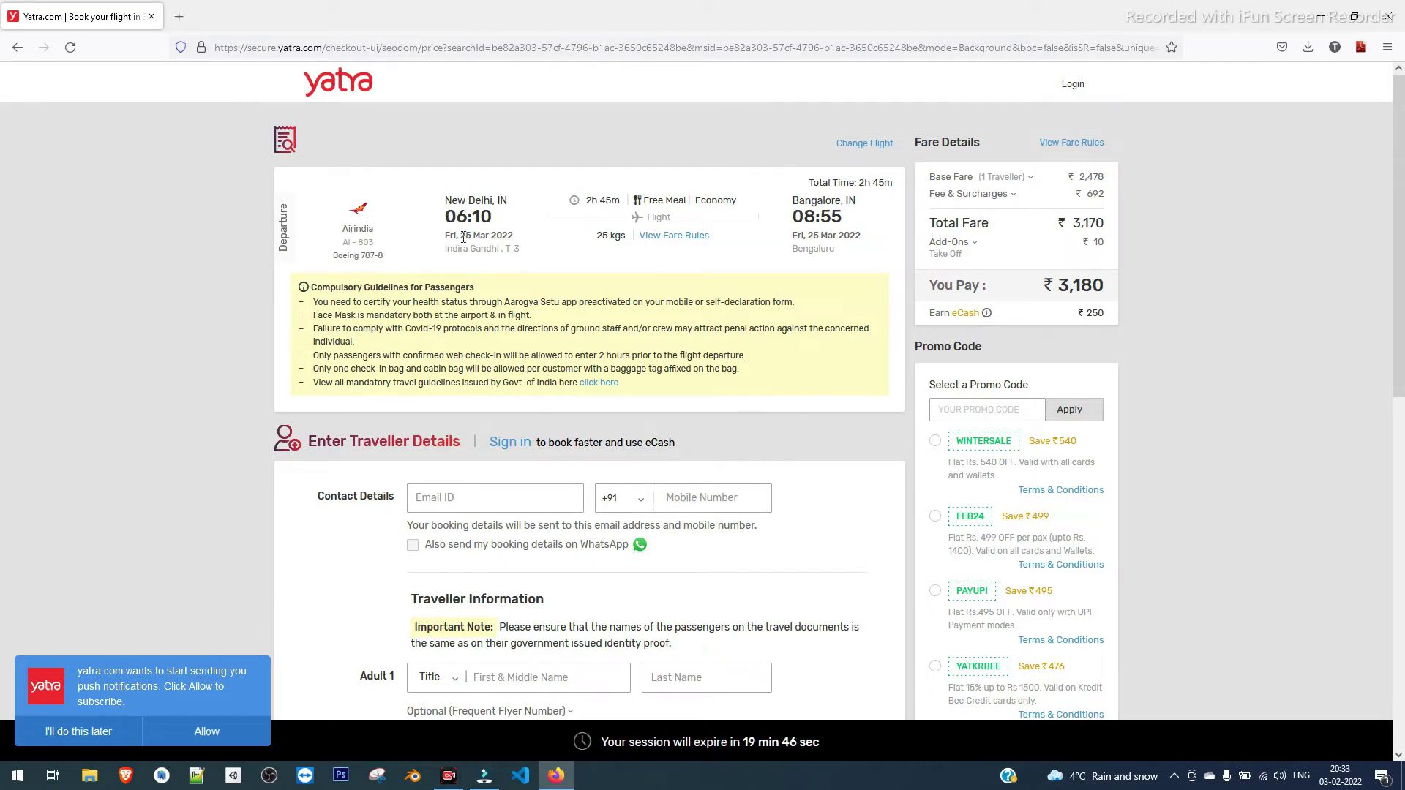
Review the AI-803 06:10–08:55 summary, Free Meal and 25 kgs baggage, then start the Email ID field
{"action": "left_click_drag", "start_coordinate": [507, 220], "coordinate": [448, 217]}
{"action": "left_click_drag", "start_coordinate": [805, 202], "coordinate": [754, 216]}
{"action": "left_click", "coordinate": [851, 226]}
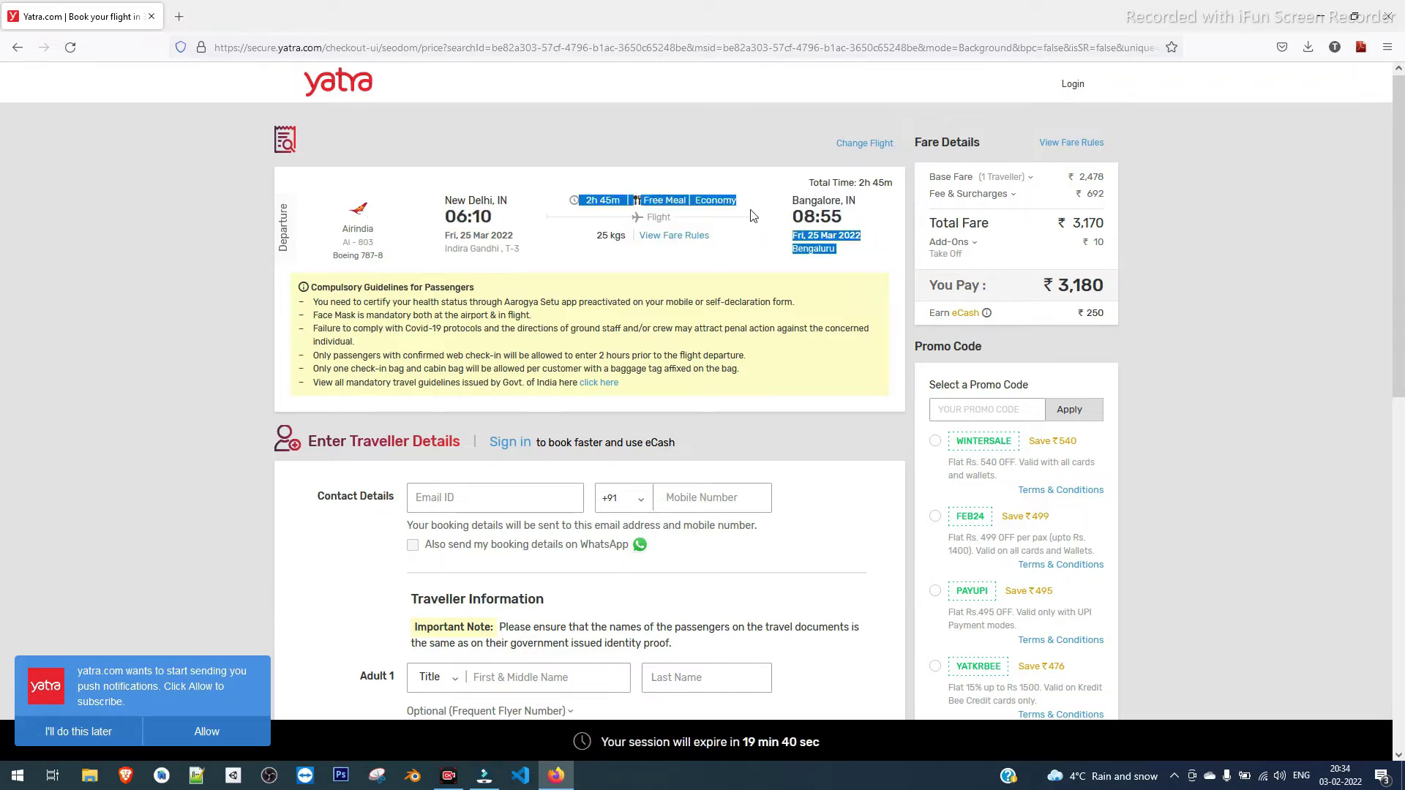
{"action": "left_click", "coordinate": [817, 282]}
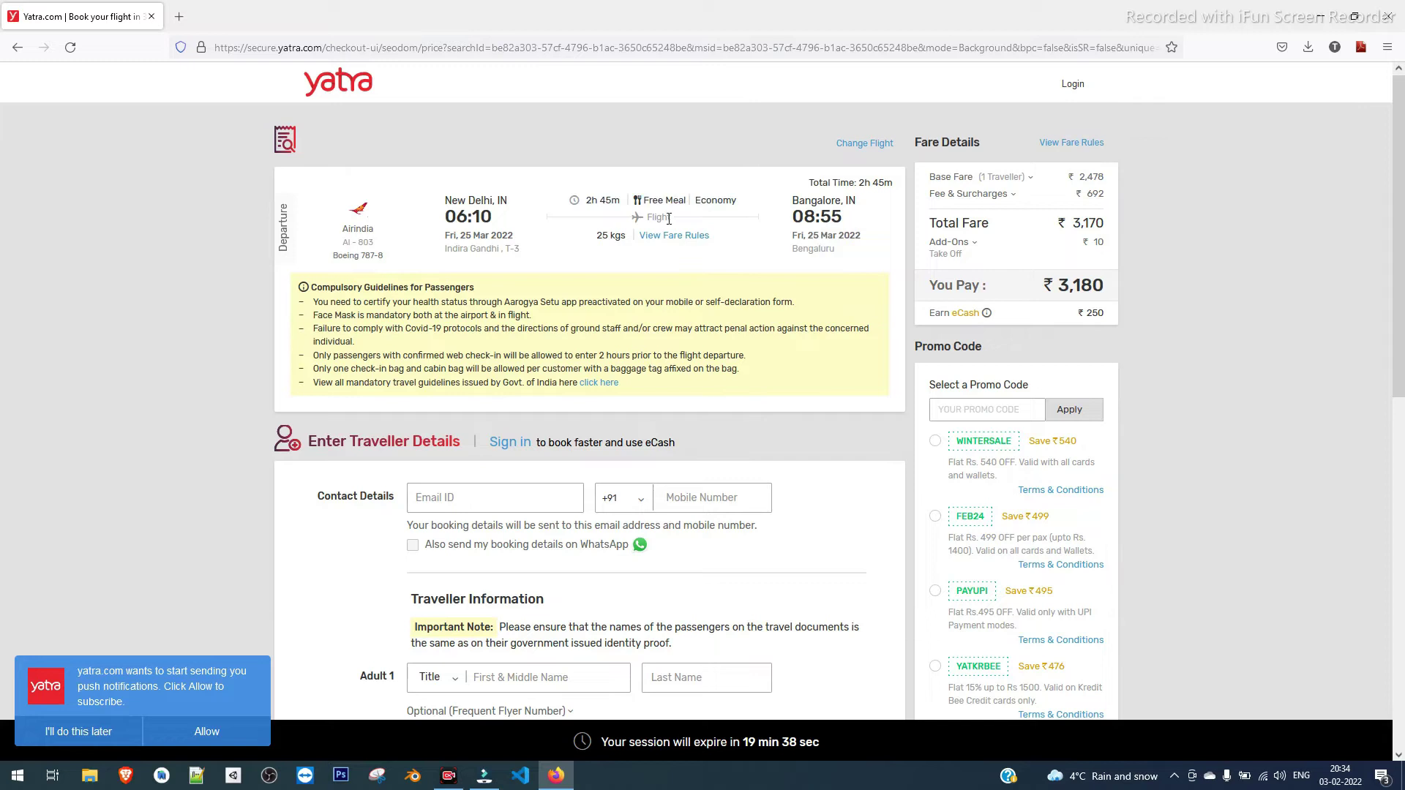
{"action": "left_click_drag", "start_coordinate": [685, 201], "coordinate": [578, 202]}
{"action": "left_click_drag", "start_coordinate": [635, 235], "coordinate": [587, 239]}
{"action": "scroll", "coordinate": [334, 477], "scroll_direction": "down", "scroll_amount": 2}
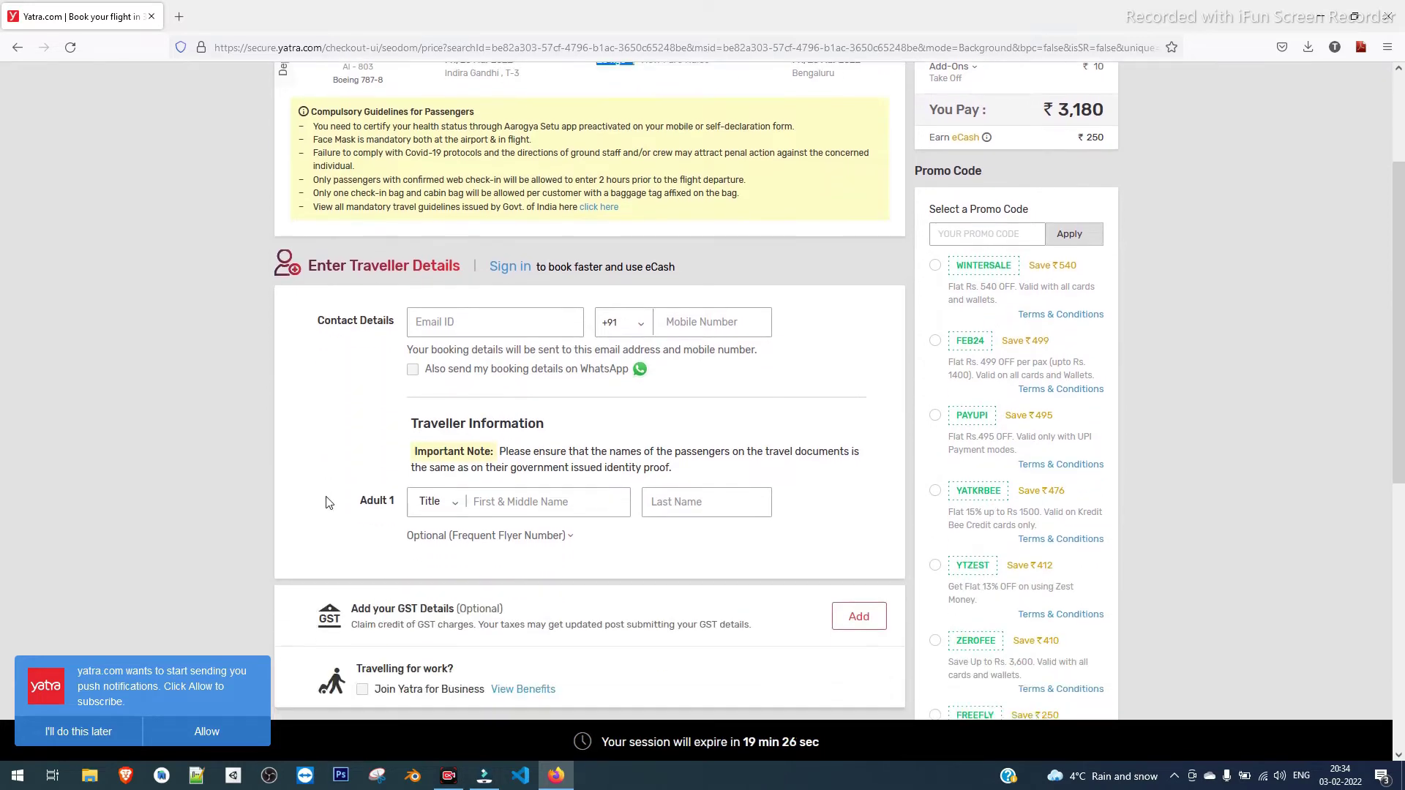
{"action": "scroll", "coordinate": [1101, 139], "scroll_direction": "up", "scroll_amount": 1}
{"action": "left_click", "coordinate": [1098, 199]}
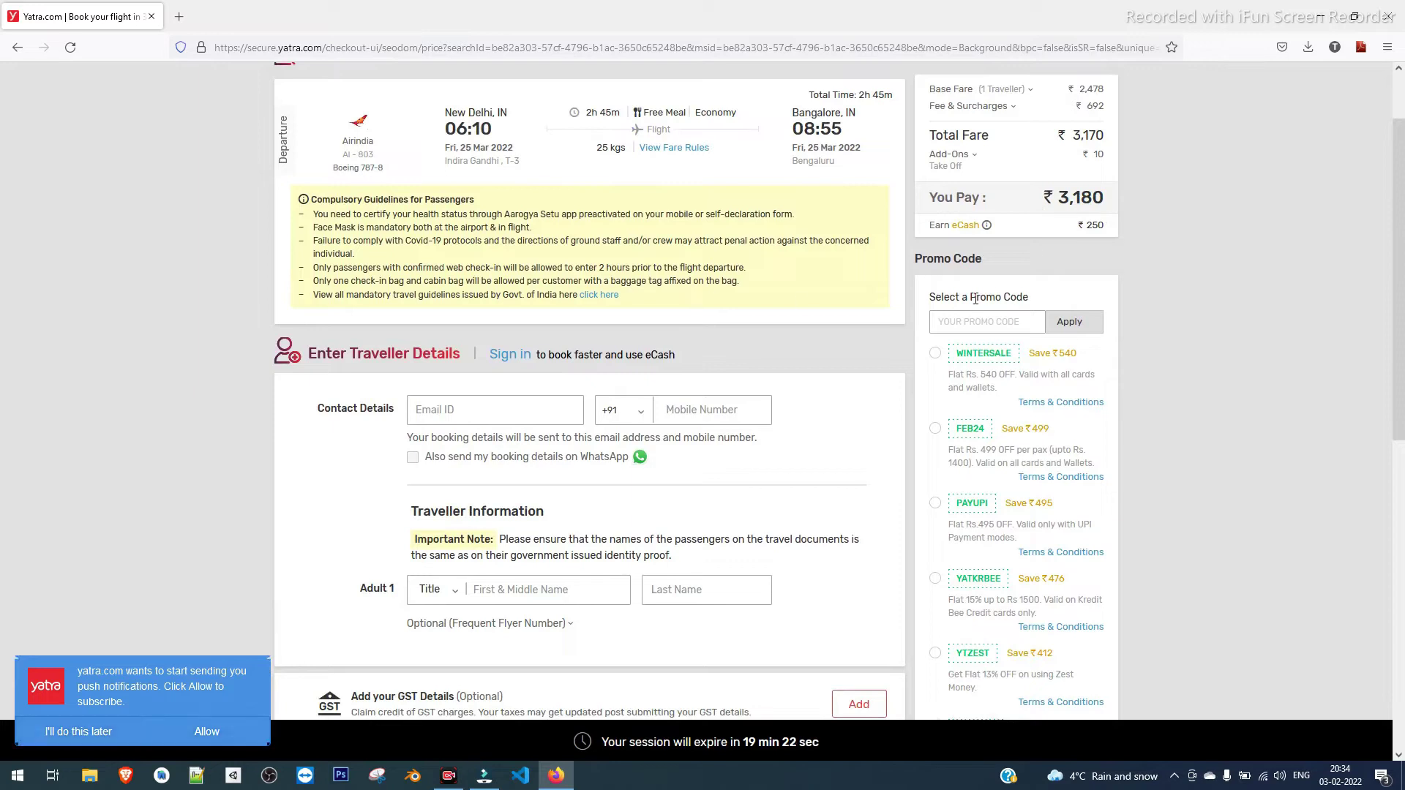
{"action": "left_click", "coordinate": [508, 410]}
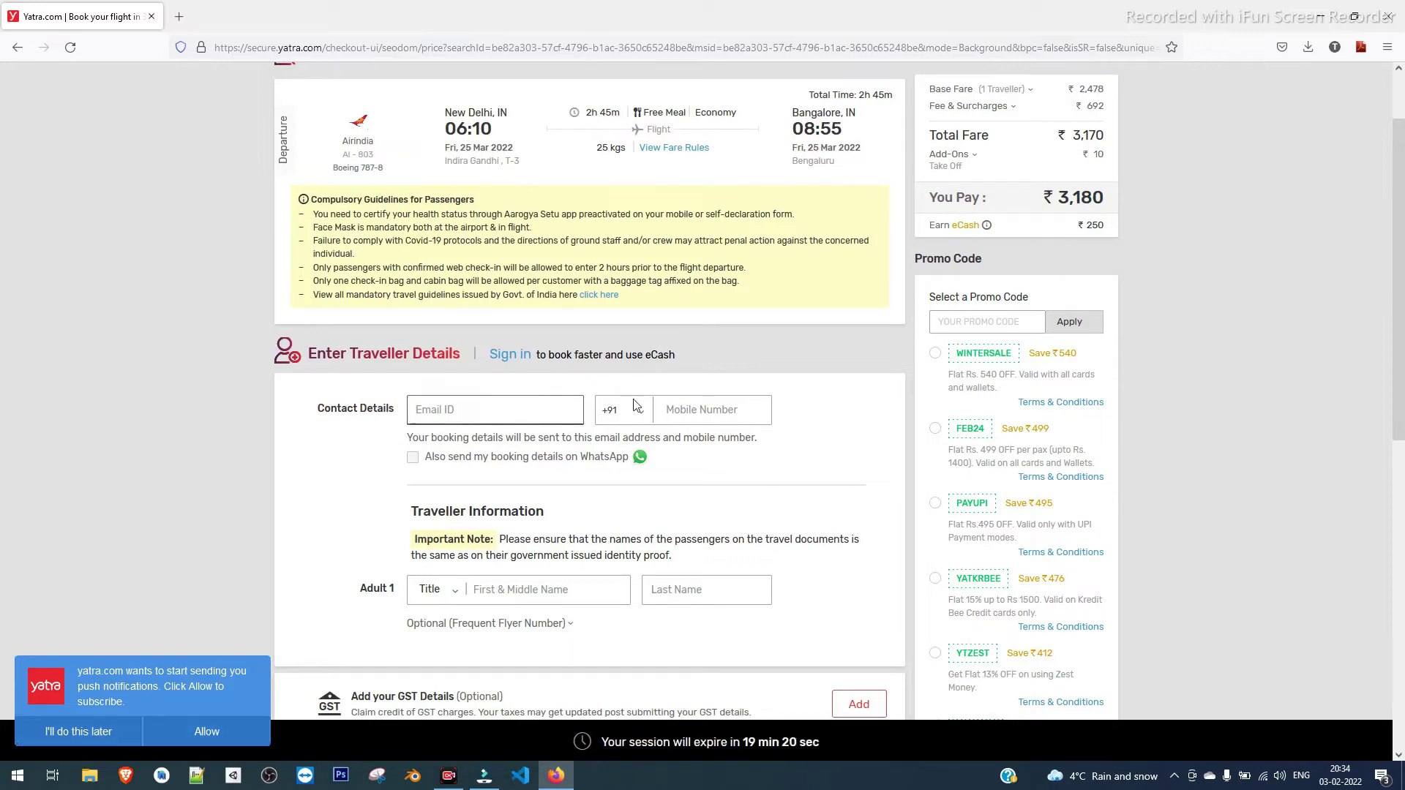
Enter the contact e-mail address and mobile number, and opt into WhatsApp booking updates
{"action": "scroll", "coordinate": [636, 405], "scroll_direction": "down", "scroll_amount": 3}
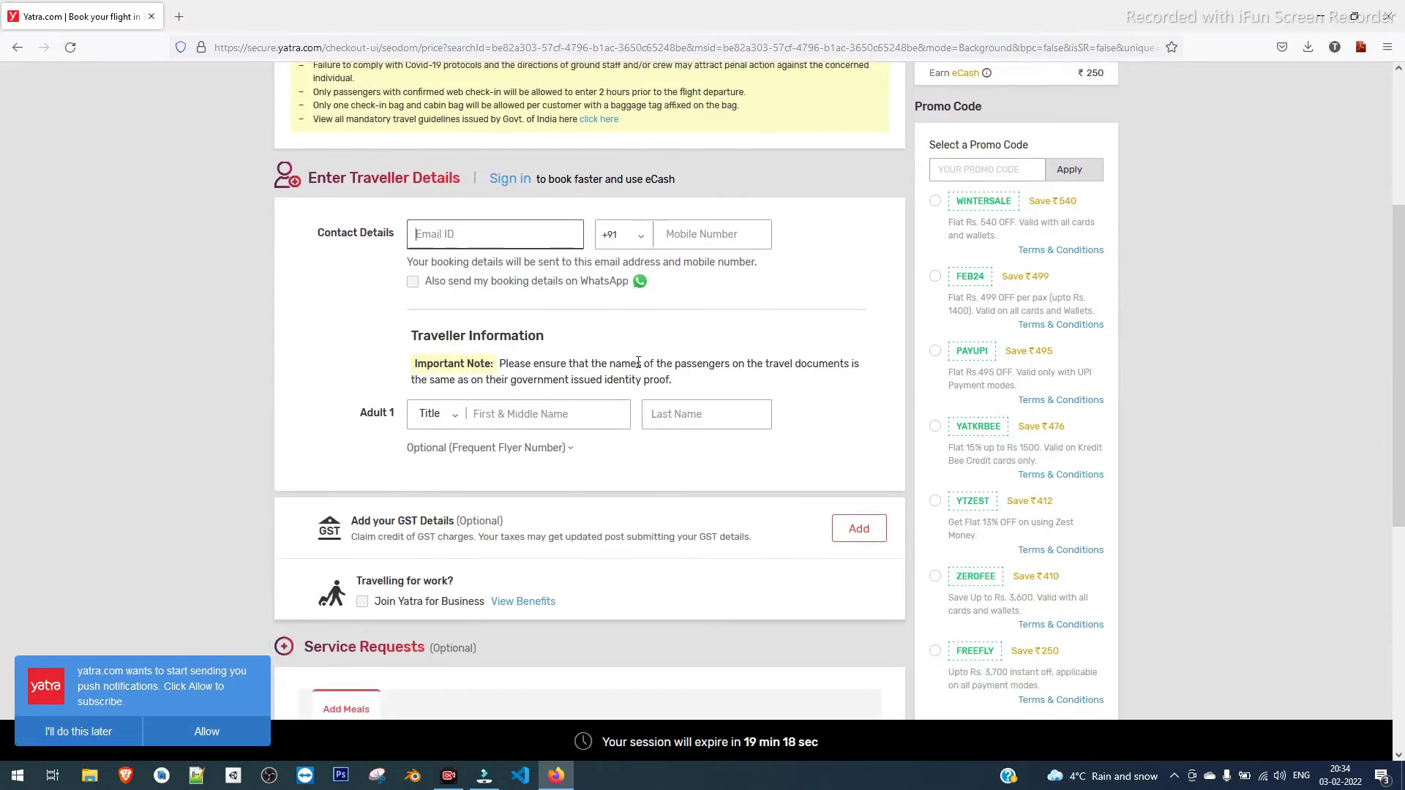
{"action": "scroll", "coordinate": [639, 381], "scroll_direction": "up", "scroll_amount": 3}
{"action": "scroll", "coordinate": [637, 366], "scroll_direction": "up", "scroll_amount": 2}
{"action": "scroll", "coordinate": [644, 407], "scroll_direction": "down", "scroll_amount": 3}
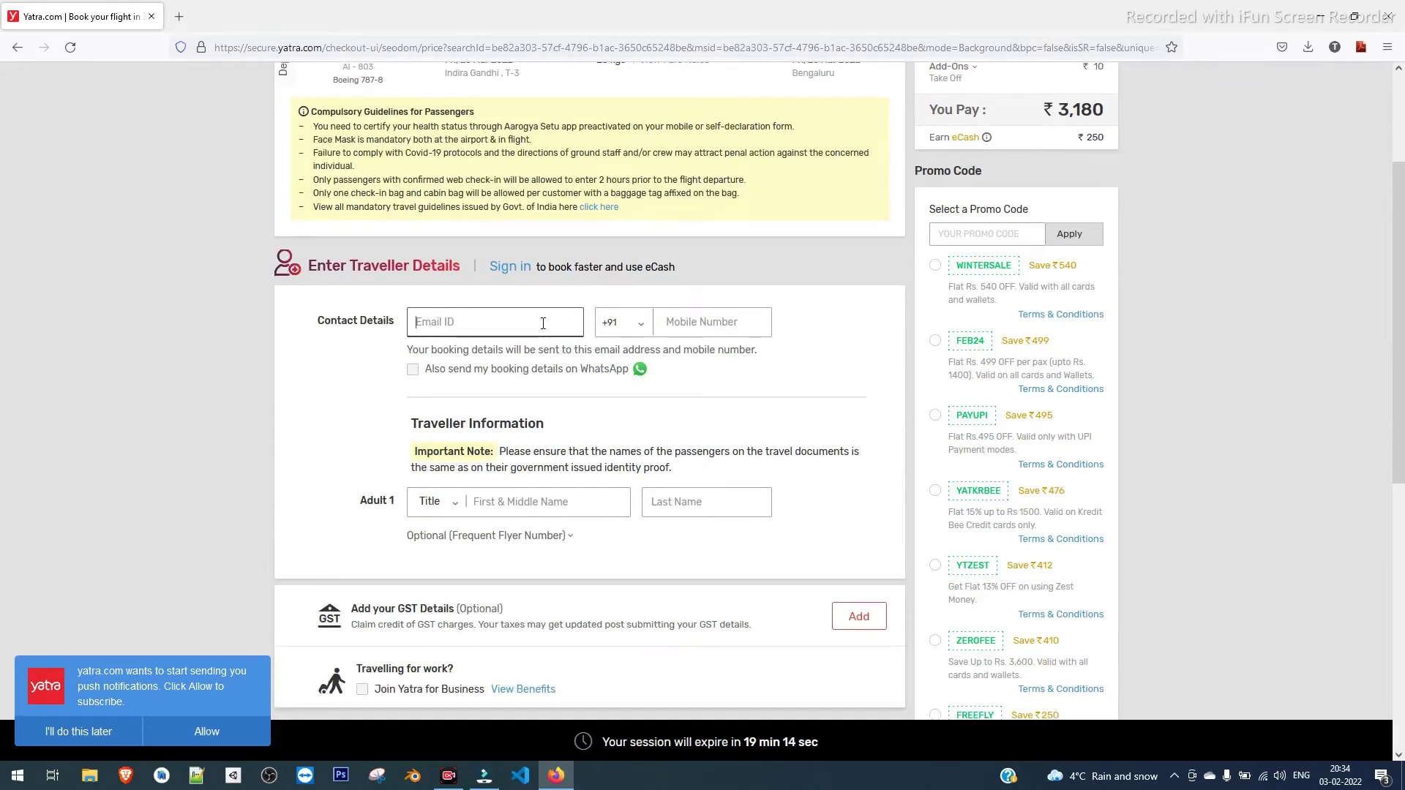
{"action": "key", "text": "Tab"}
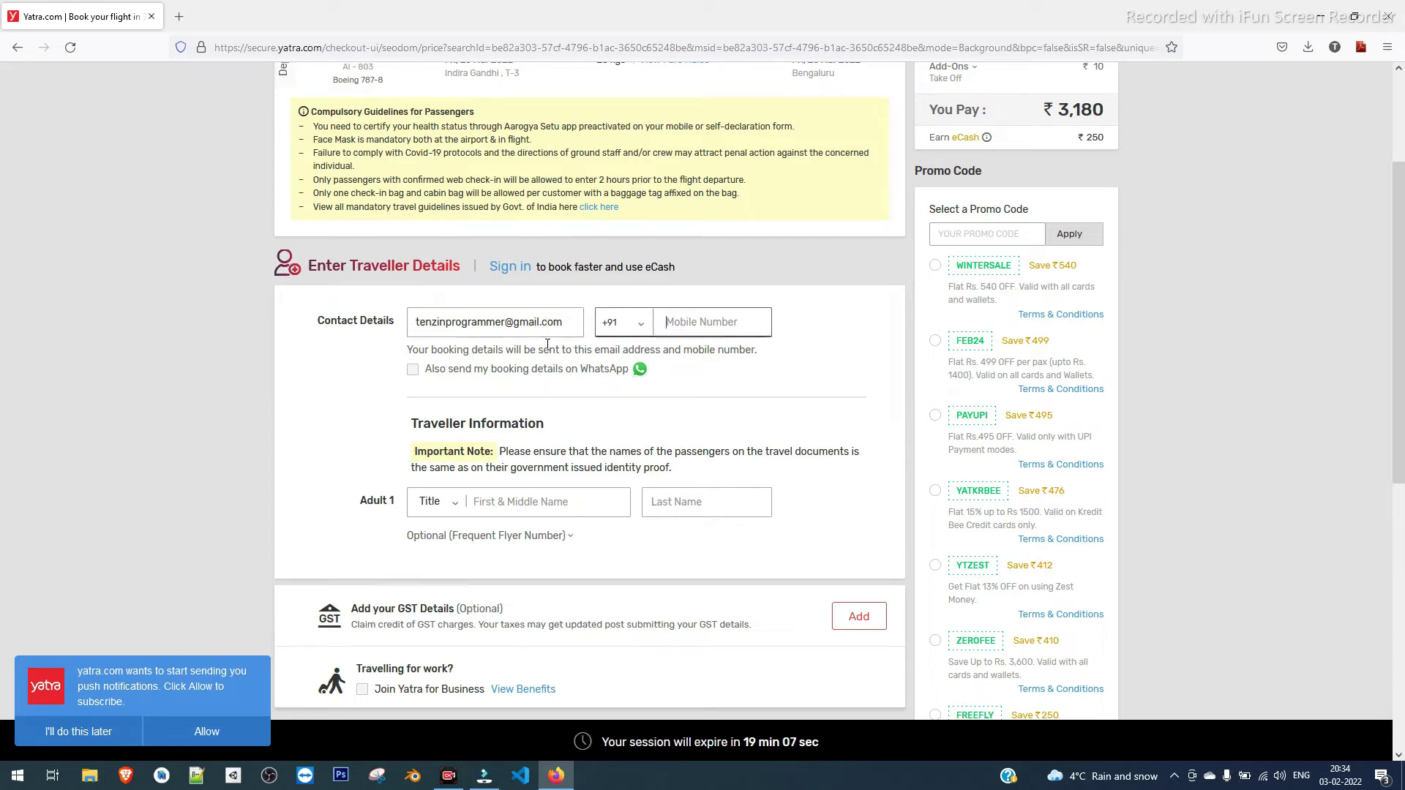
{"action": "type", "text": "10"}
{"action": "key", "text": "BackSpace"}
{"action": "key", "text": "BackSpace"}
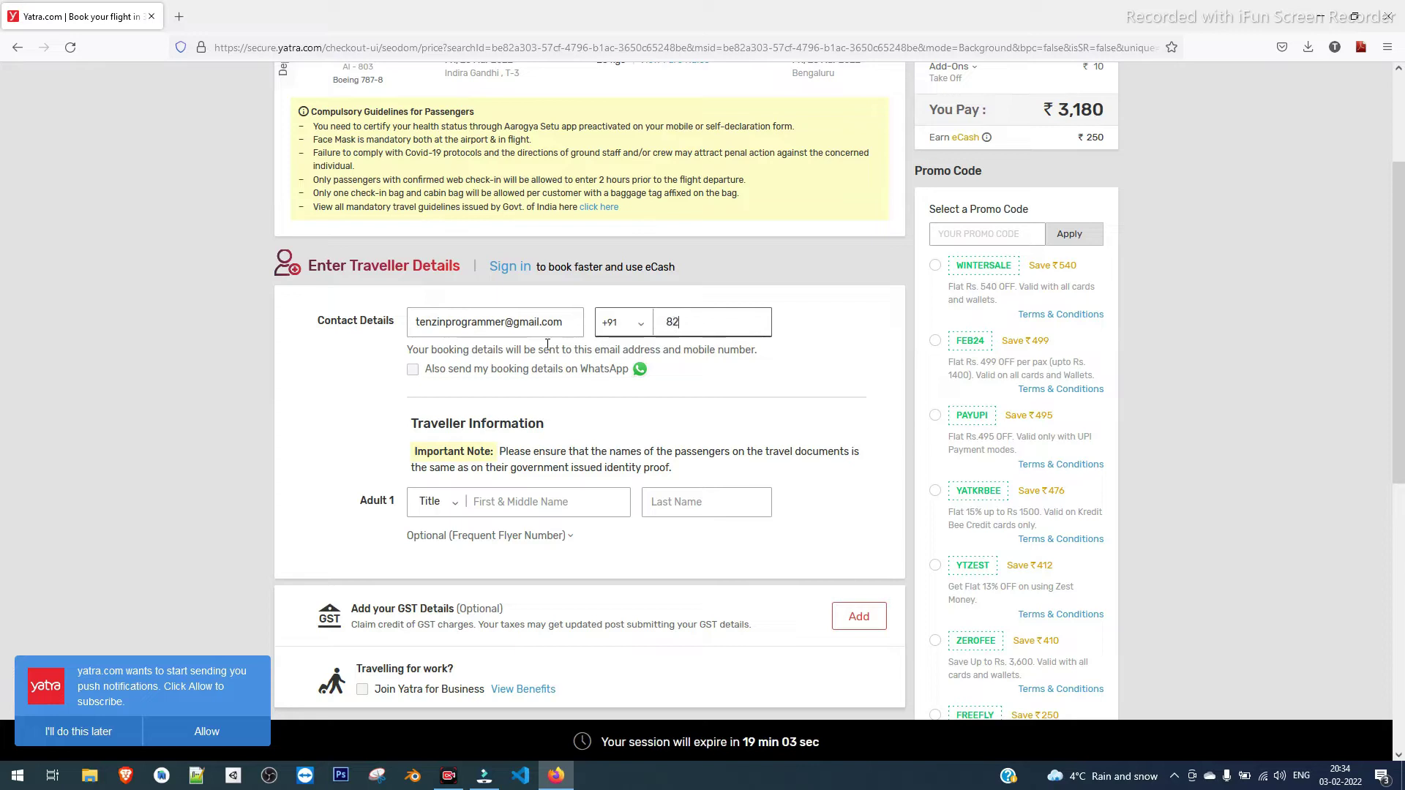
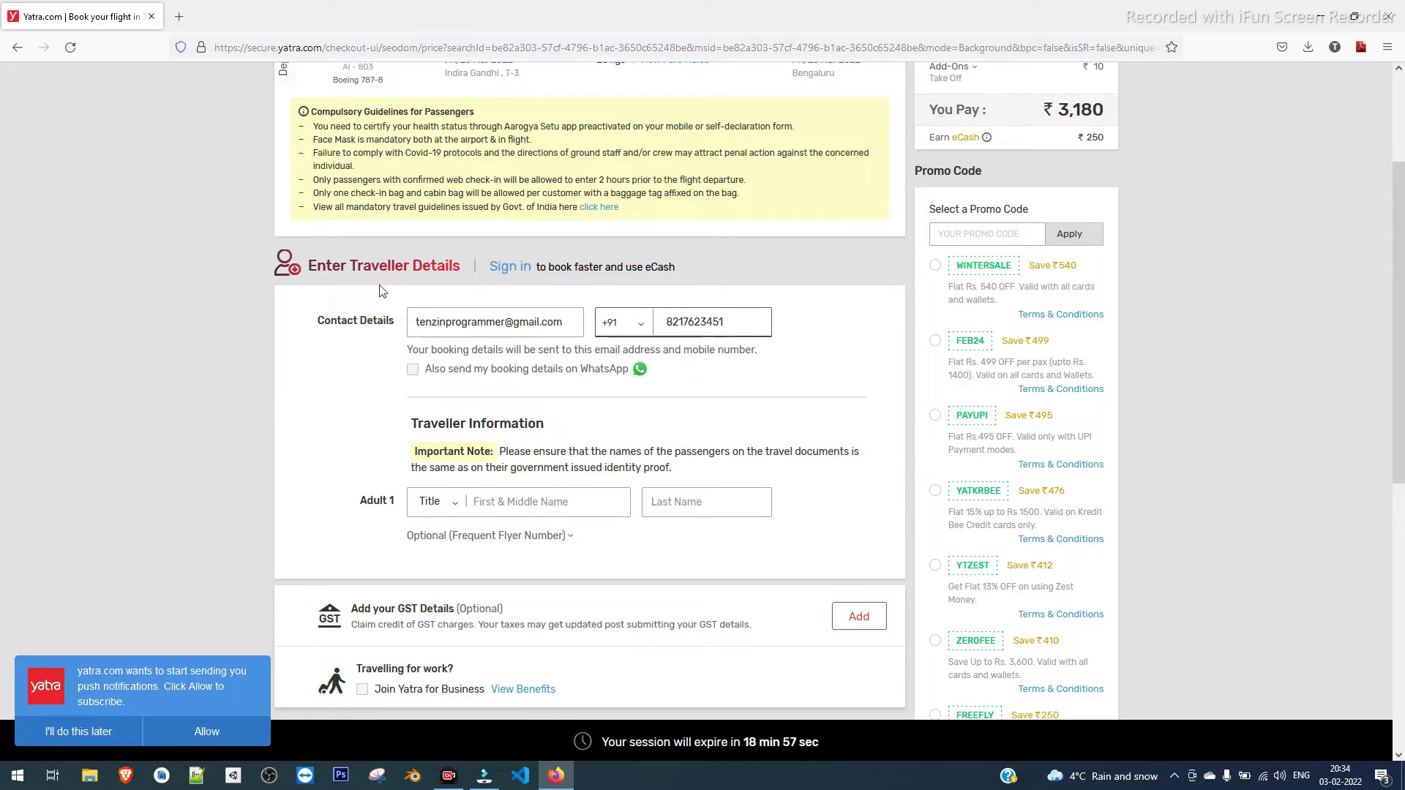
{"action": "left_click", "coordinate": [413, 371]}
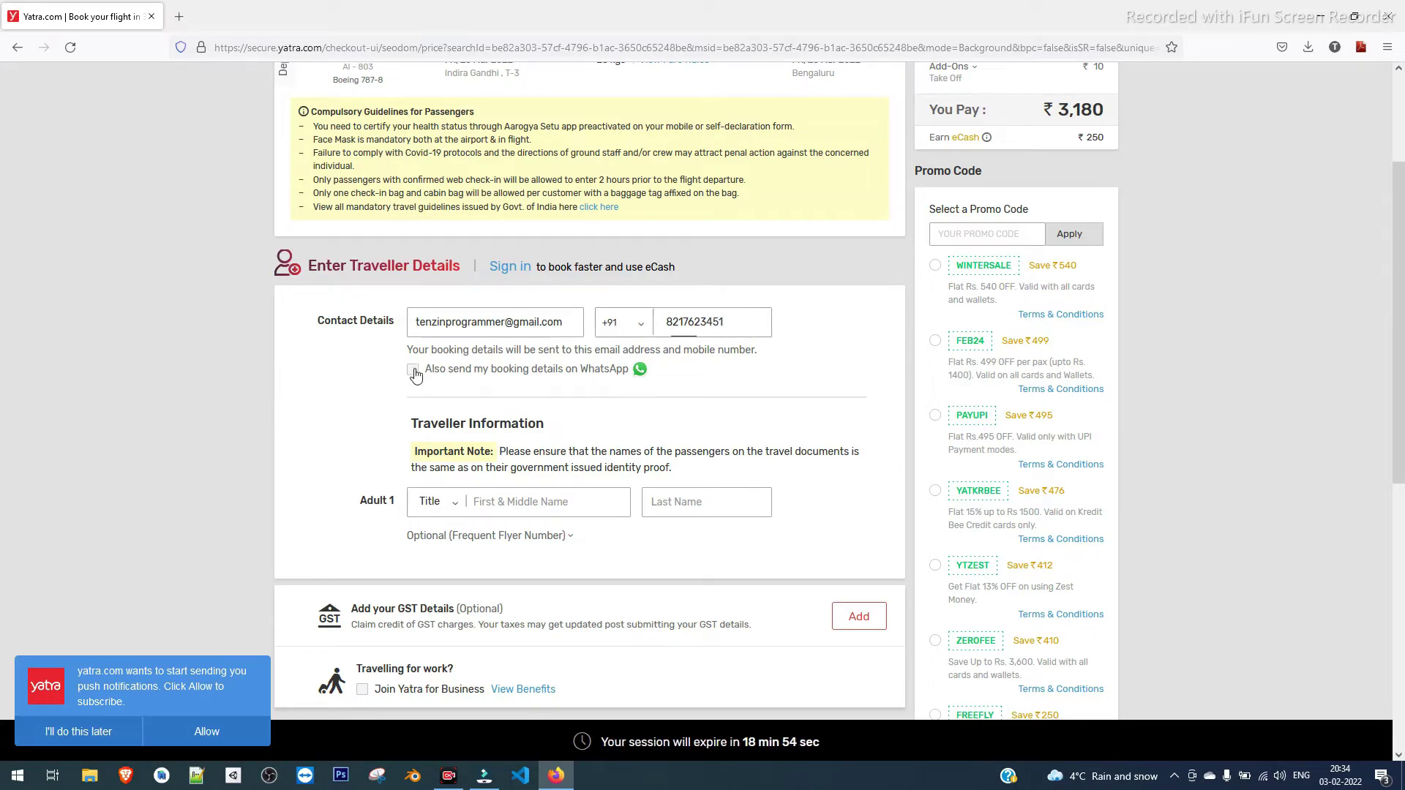
Fill in Adult 1's first name and last name
{"action": "left_click", "coordinate": [517, 504]}
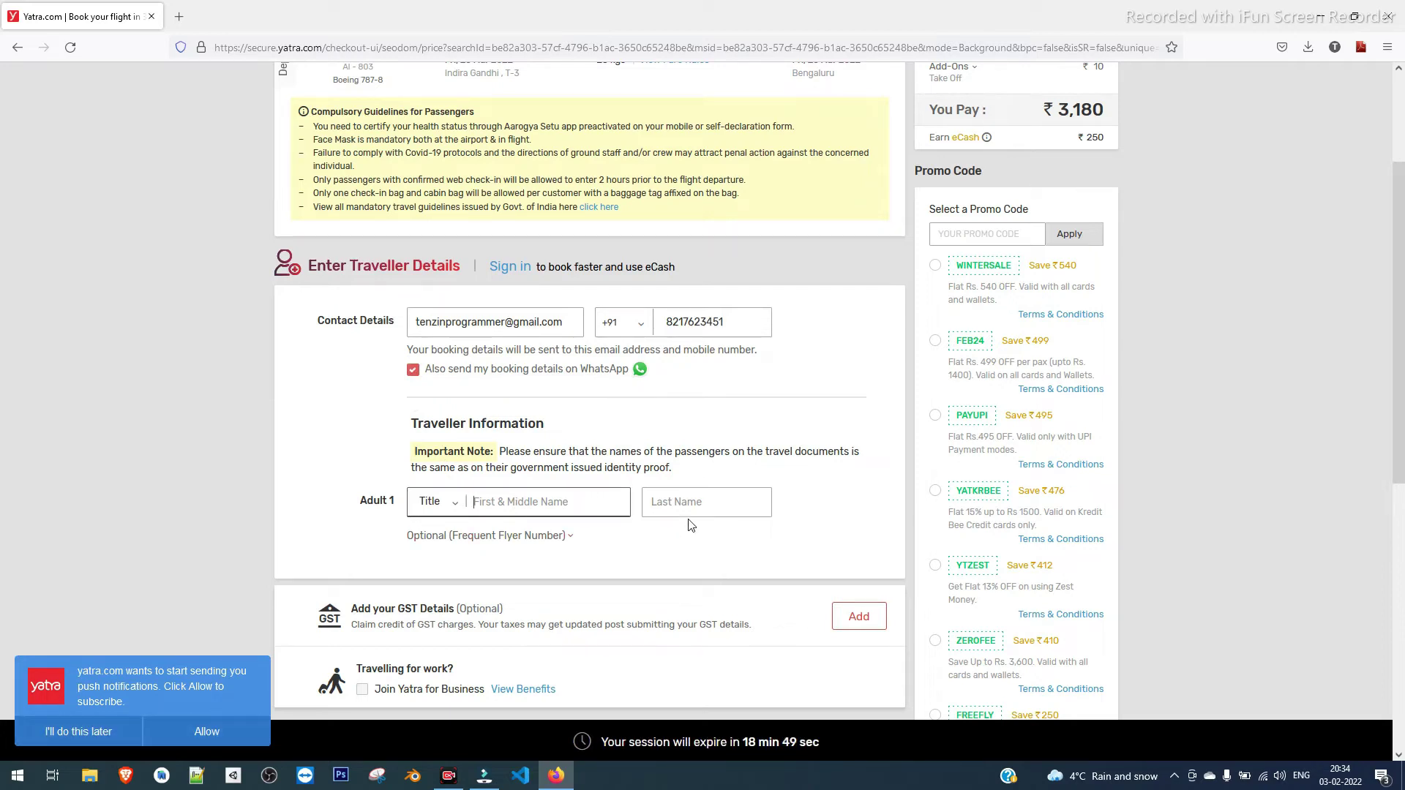
{"action": "key", "text": "Tab"}
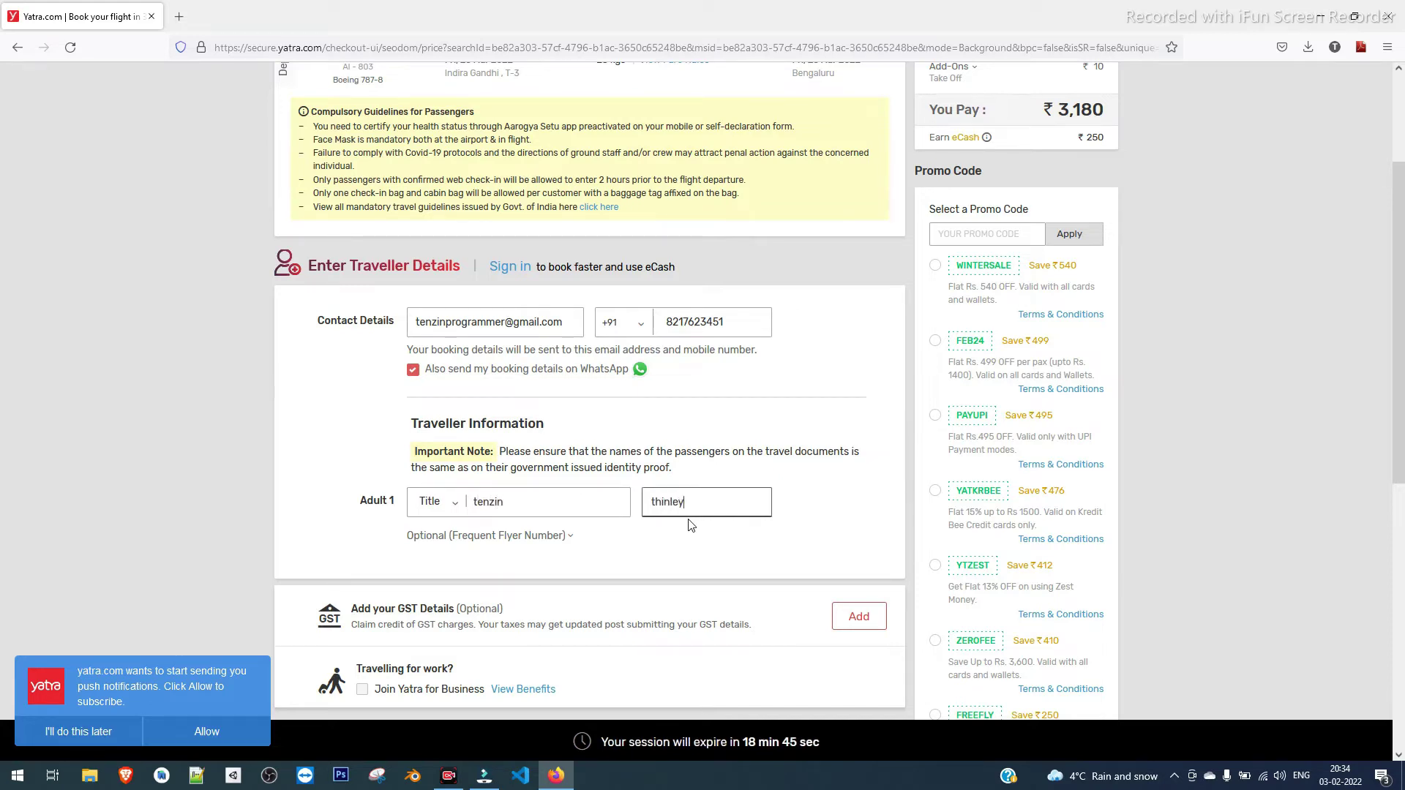
{"action": "scroll", "coordinate": [688, 527], "scroll_direction": "down", "scroll_amount": 5}
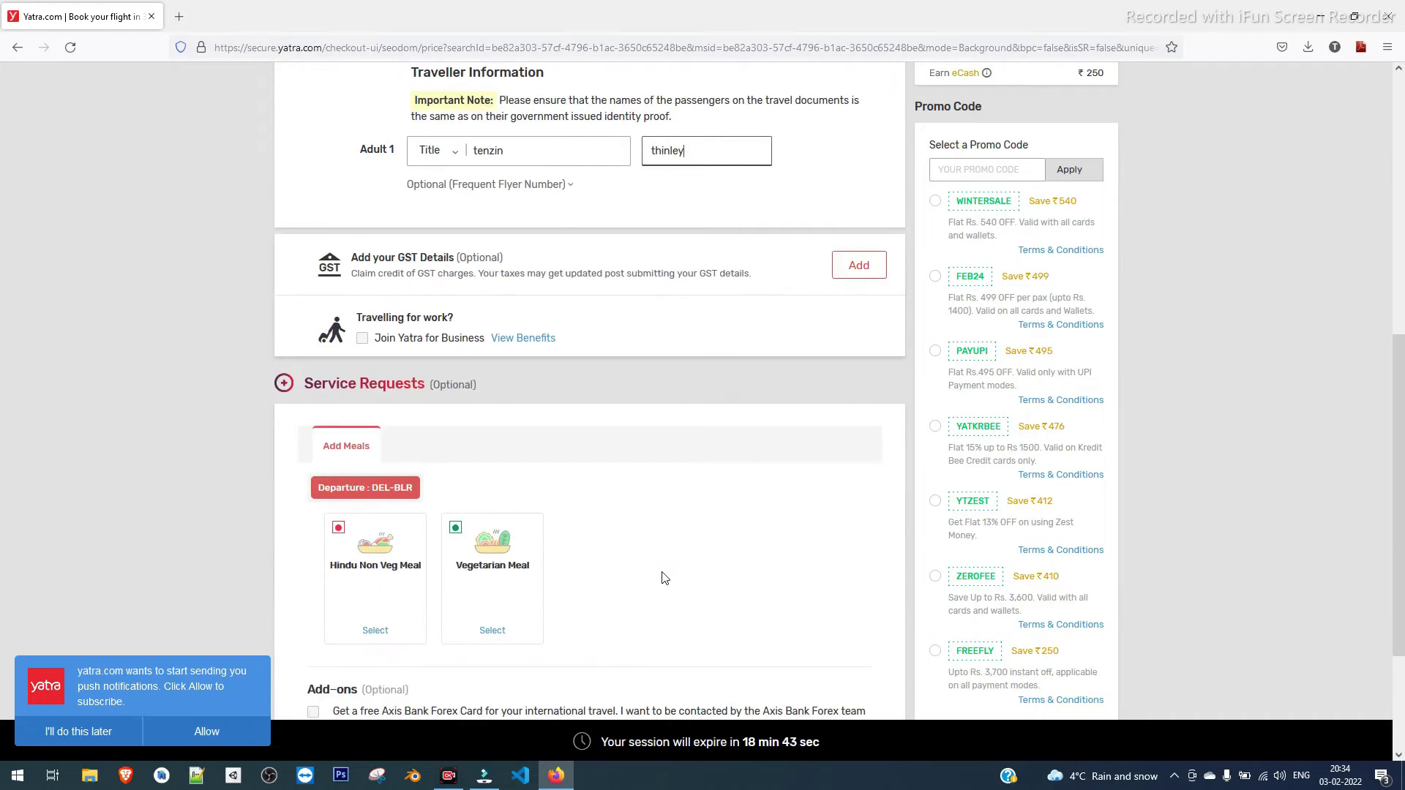
Add a vegetarian meal and remove the TAKE OFF charity donation
{"action": "scroll", "coordinate": [663, 576], "scroll_direction": "down", "scroll_amount": 1}
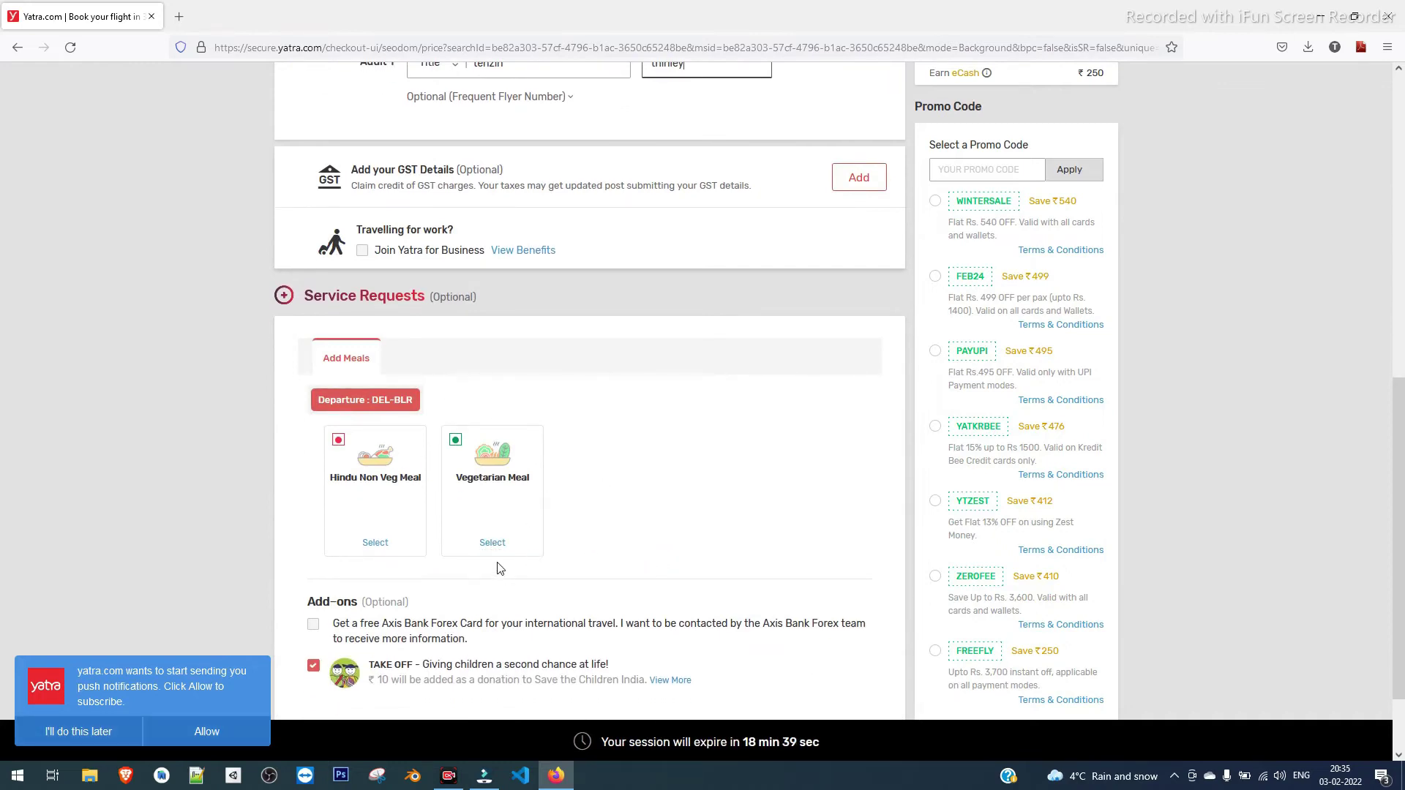
{"action": "left_click", "coordinate": [492, 544]}
{"action": "scroll", "coordinate": [329, 541], "scroll_direction": "down", "scroll_amount": 2}
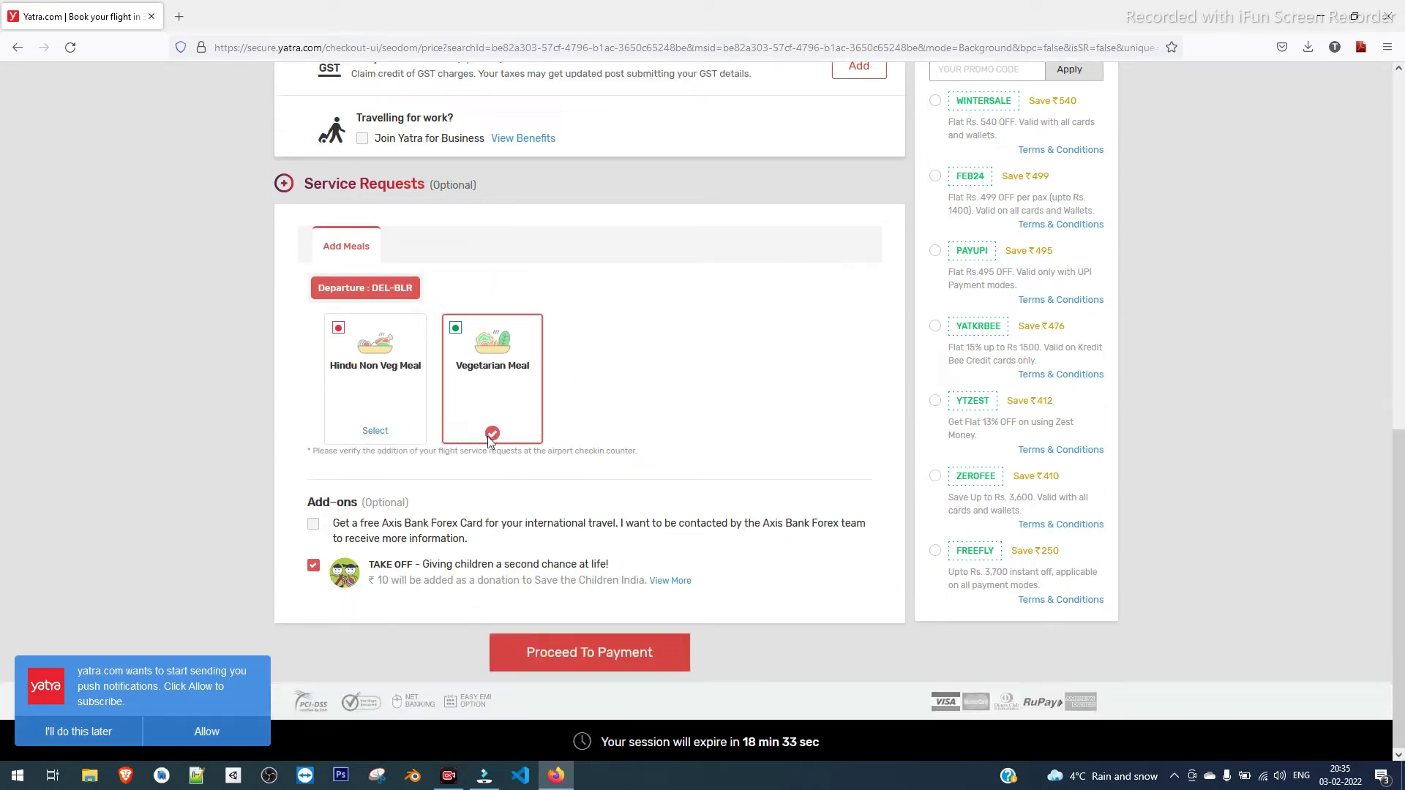
{"action": "left_click", "coordinate": [313, 567]}
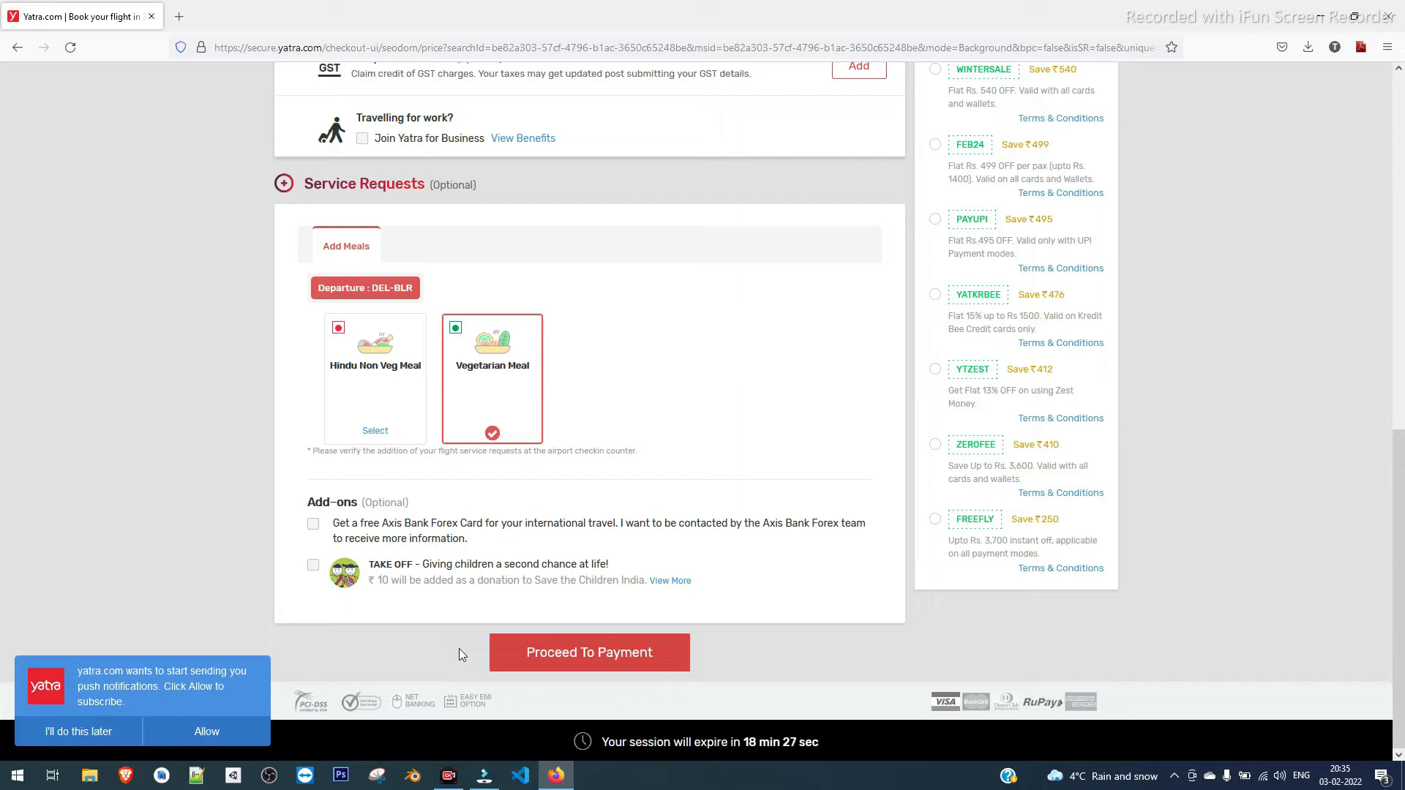
{"action": "scroll", "coordinate": [849, 564], "scroll_direction": "up", "scroll_amount": 3}
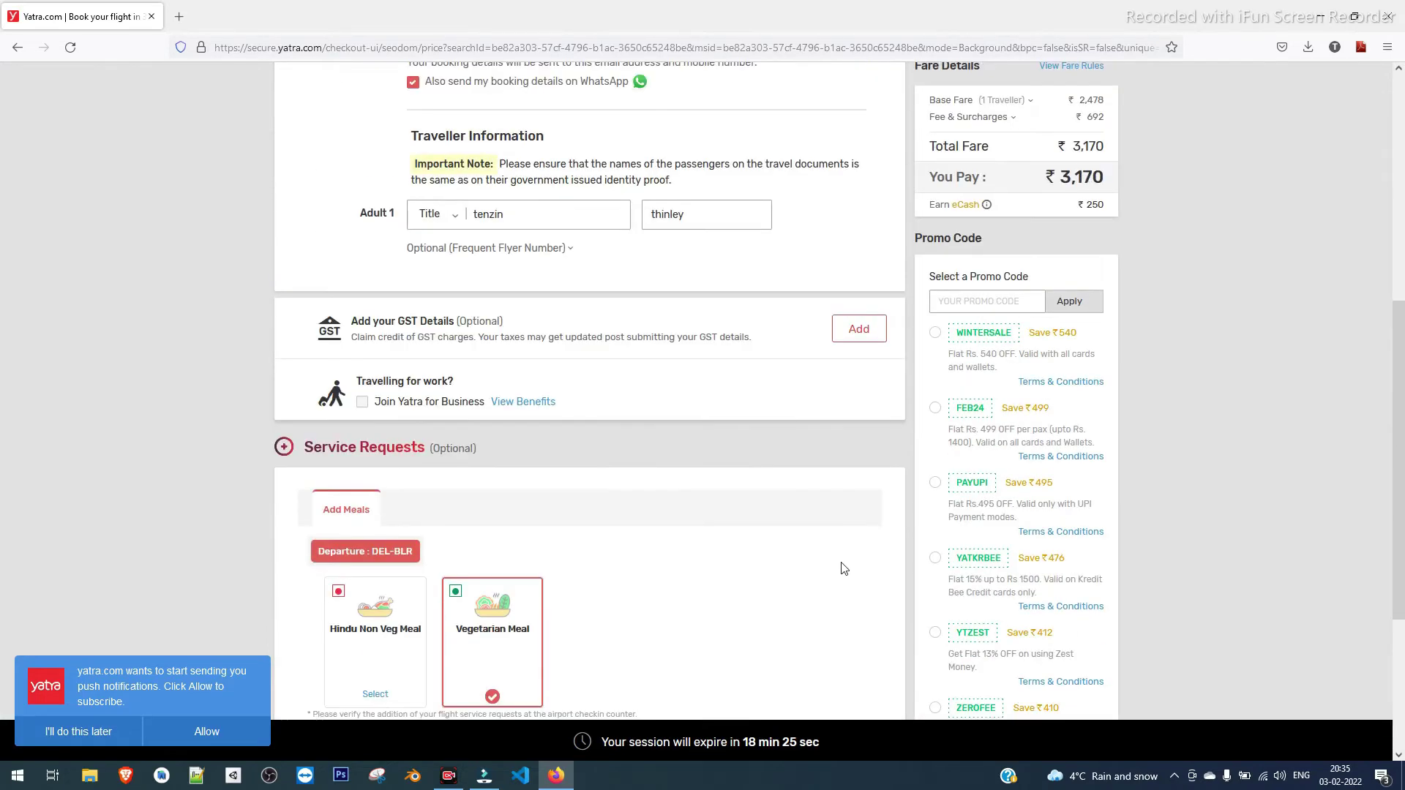
{"action": "scroll", "coordinate": [842, 569], "scroll_direction": "up", "scroll_amount": 5}
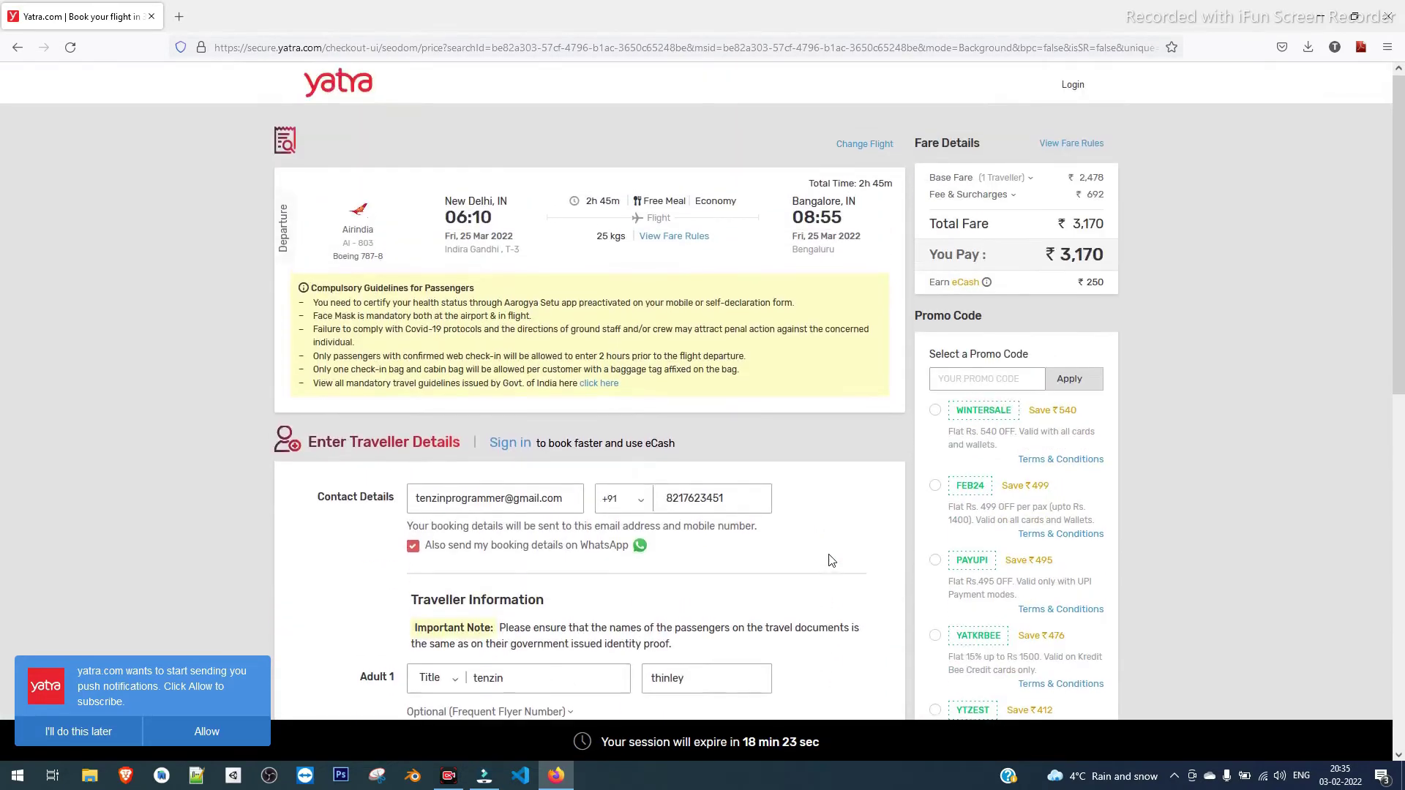
{"action": "scroll", "coordinate": [780, 459], "scroll_direction": "down", "scroll_amount": 8}
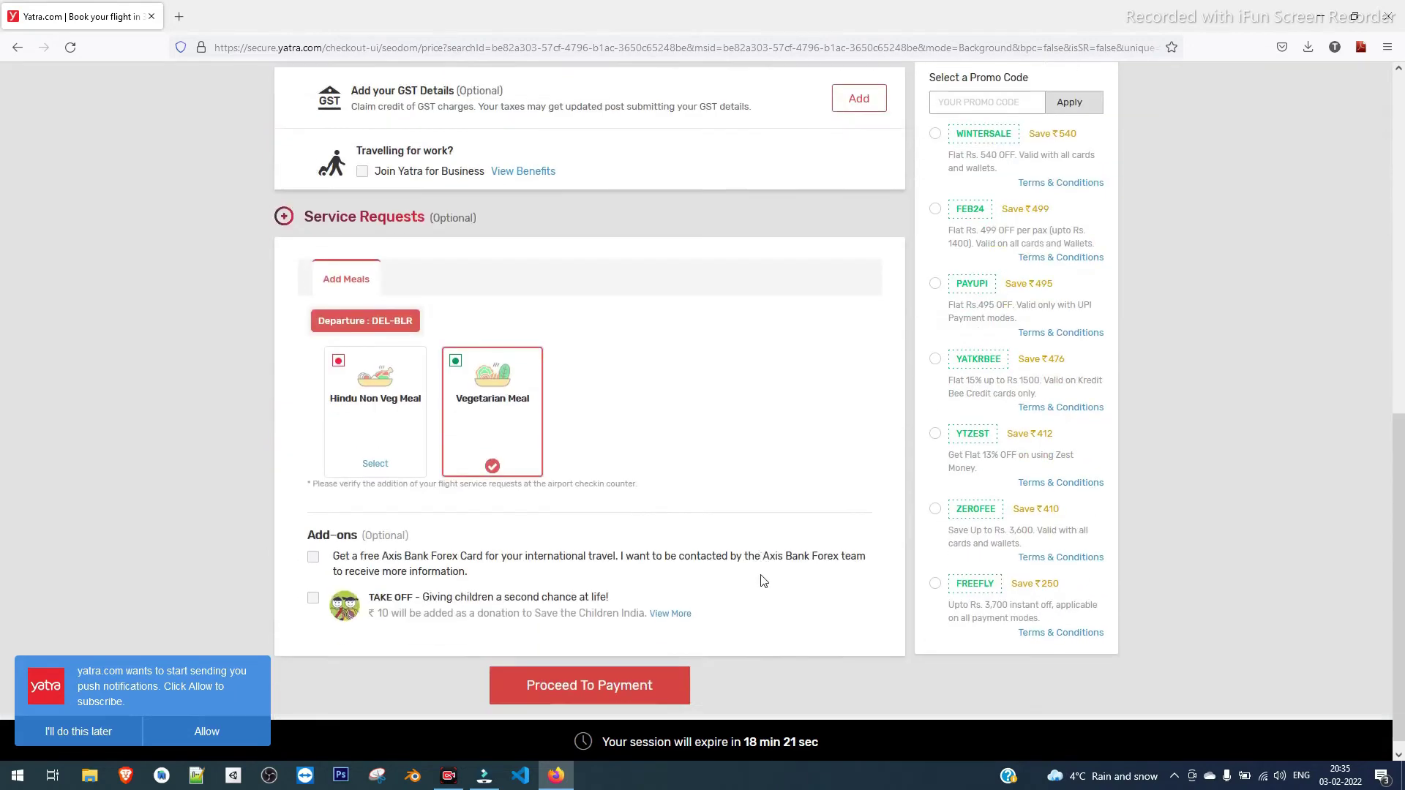
{"action": "scroll", "coordinate": [763, 581], "scroll_direction": "down", "scroll_amount": 1}
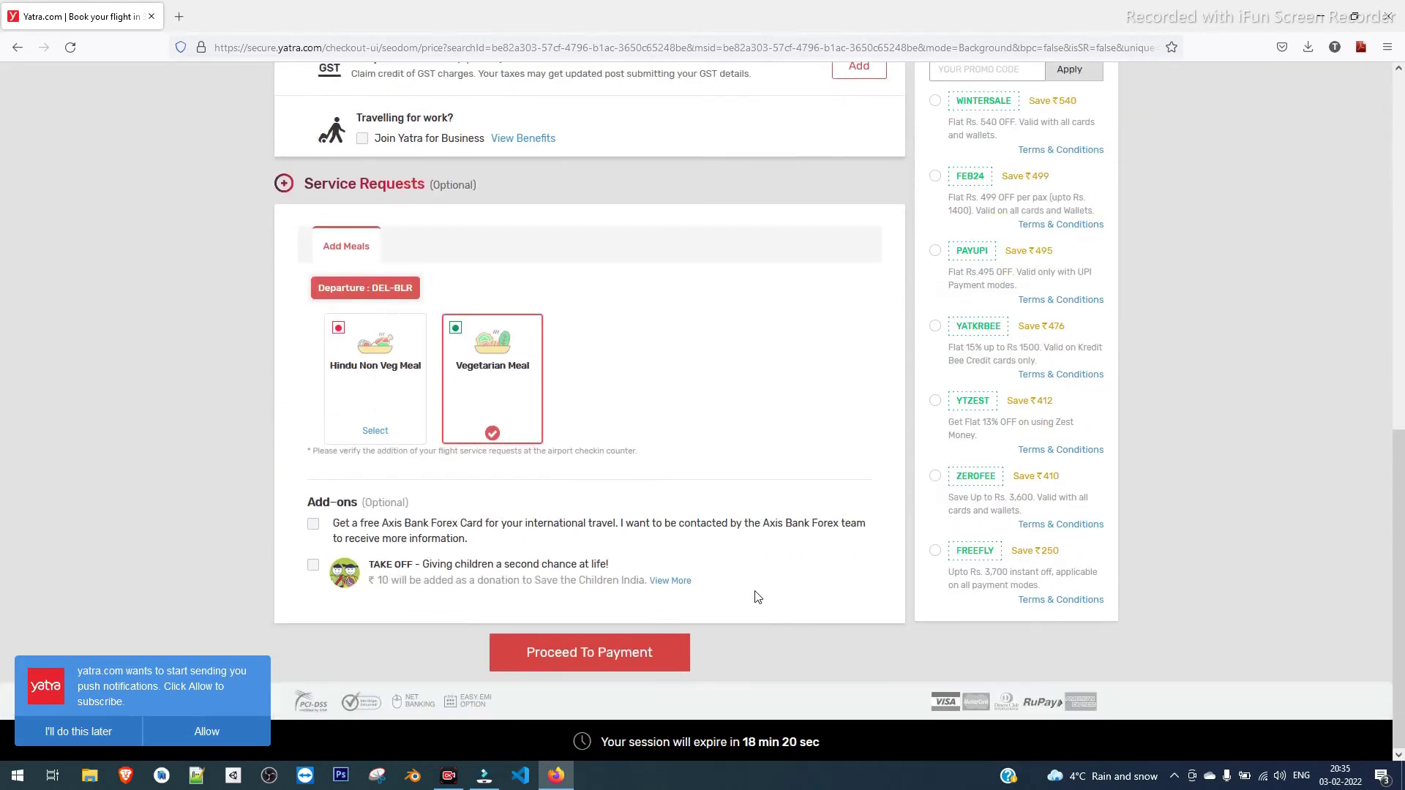
Set the traveller's title to Mr. and proceed to payment
{"action": "left_click", "coordinate": [624, 666]}
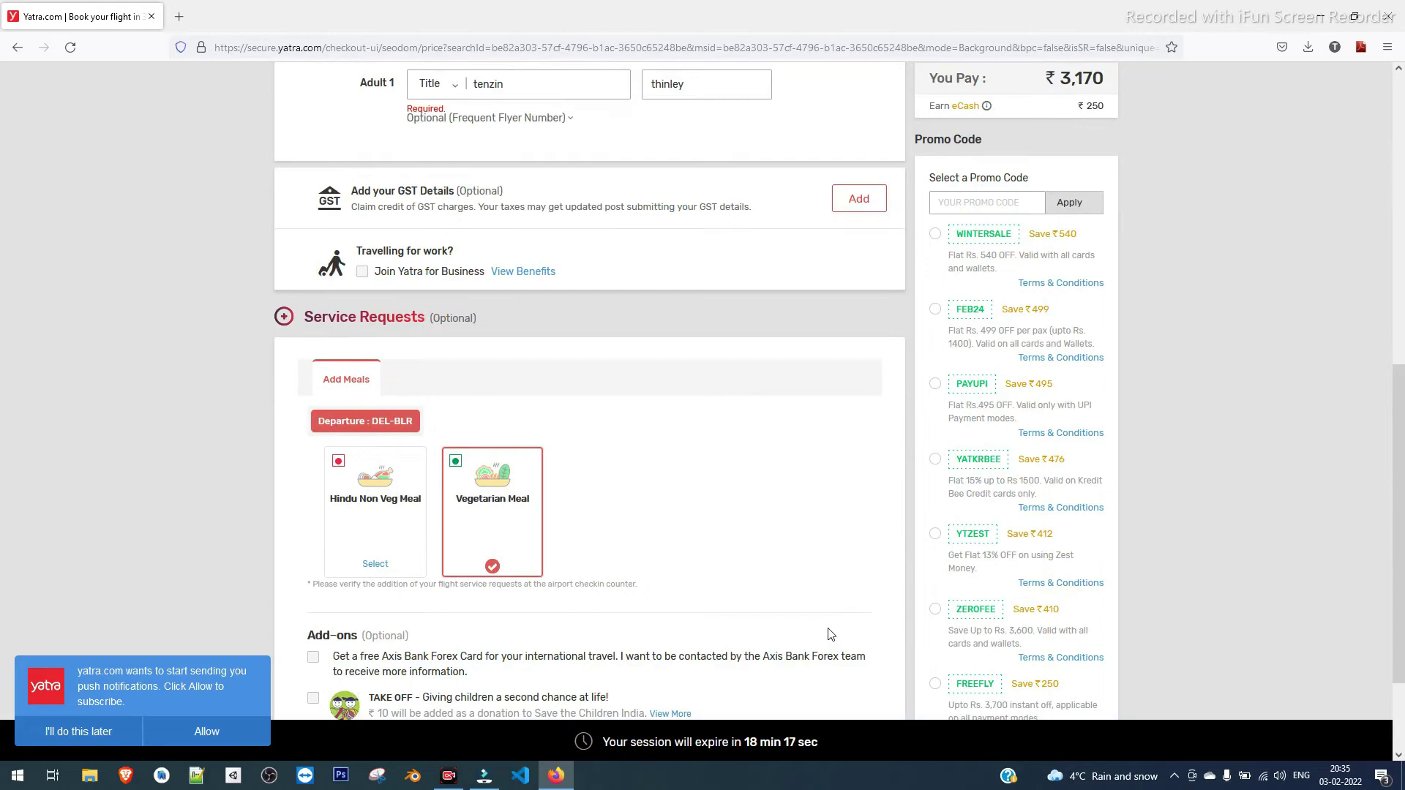
{"action": "scroll", "coordinate": [687, 465], "scroll_direction": "up", "scroll_amount": 1}
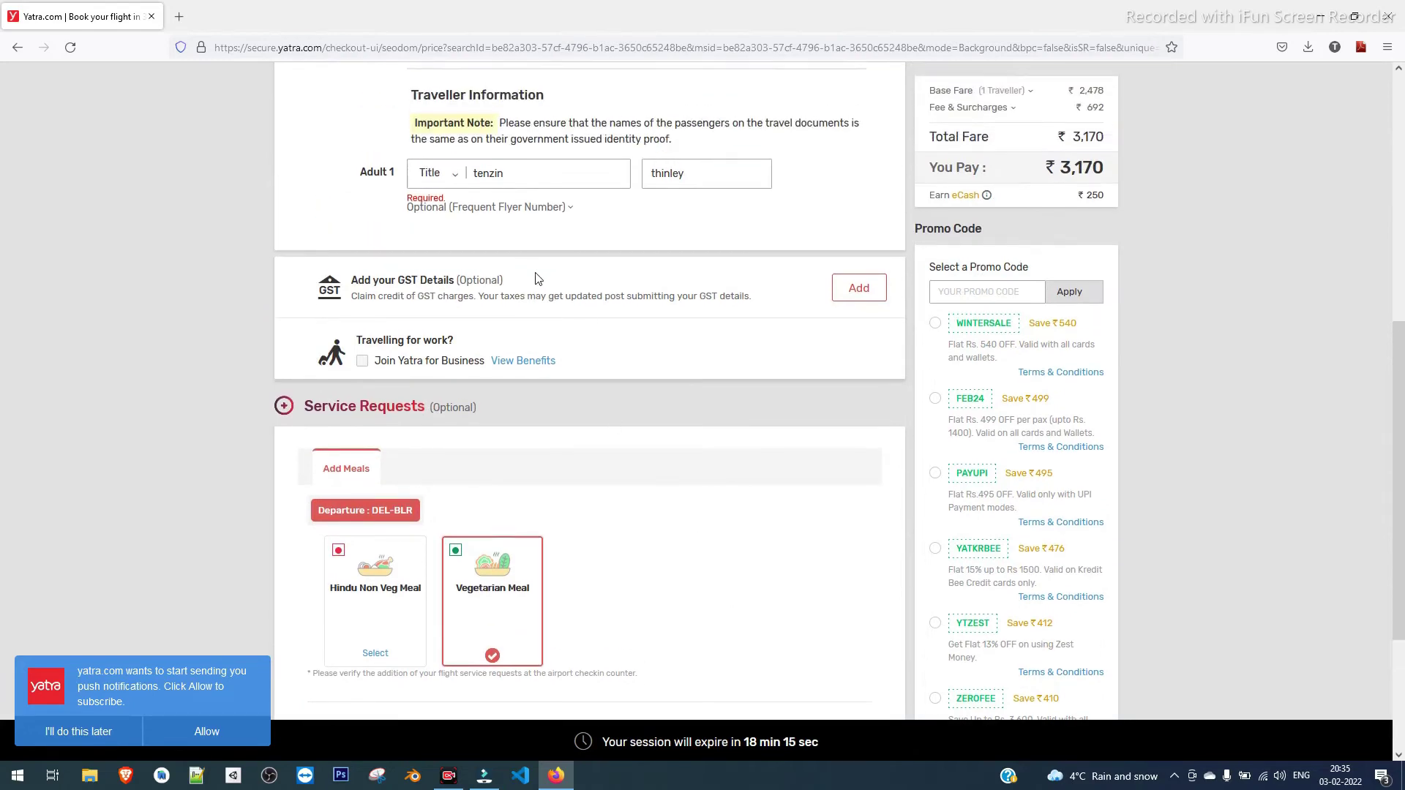
{"action": "scroll", "coordinate": [535, 279], "scroll_direction": "up", "scroll_amount": 1}
{"action": "left_click", "coordinate": [443, 269]}
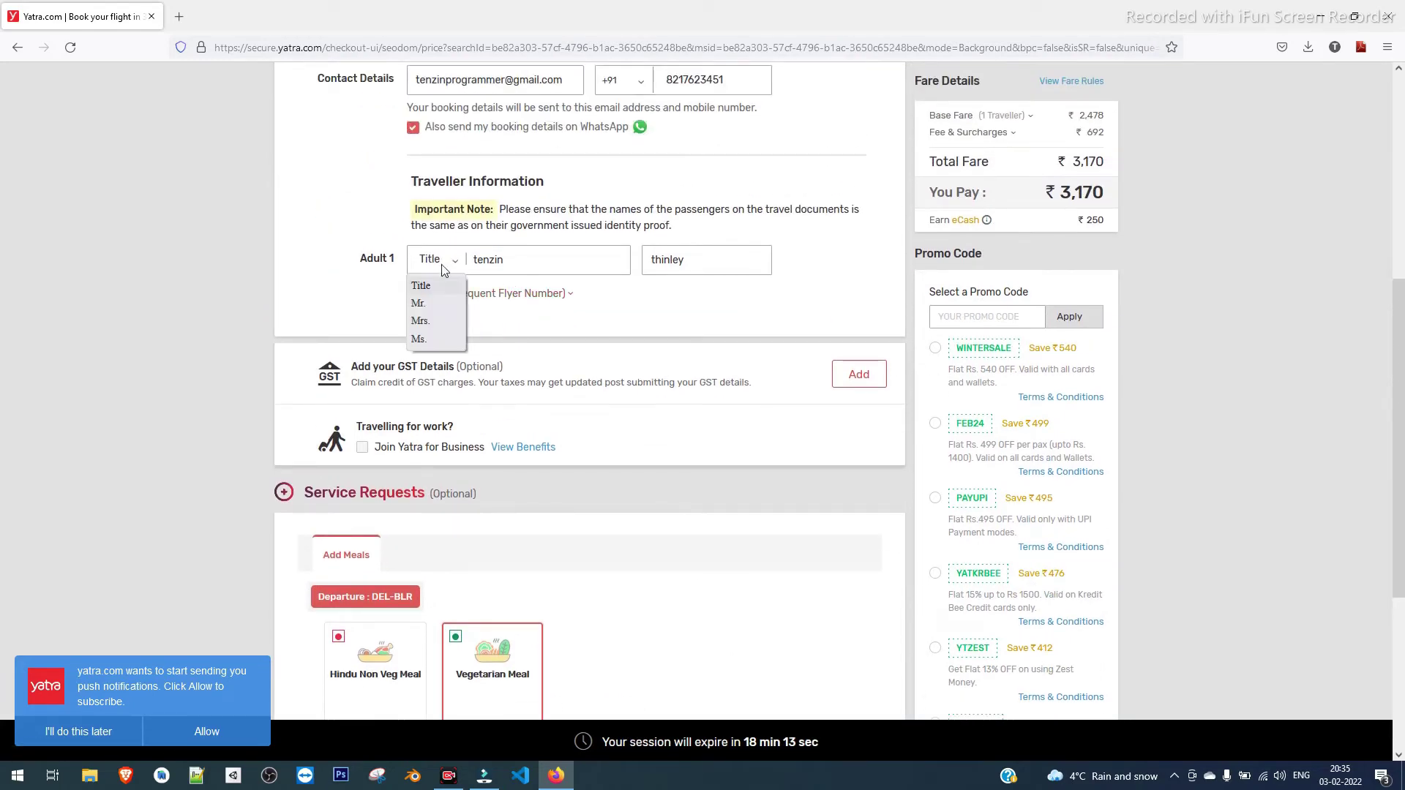
{"action": "left_click", "coordinate": [432, 304]}
{"action": "scroll", "coordinate": [815, 627], "scroll_direction": "down", "scroll_amount": 2}
{"action": "scroll", "coordinate": [810, 635], "scroll_direction": "up", "scroll_amount": 1}
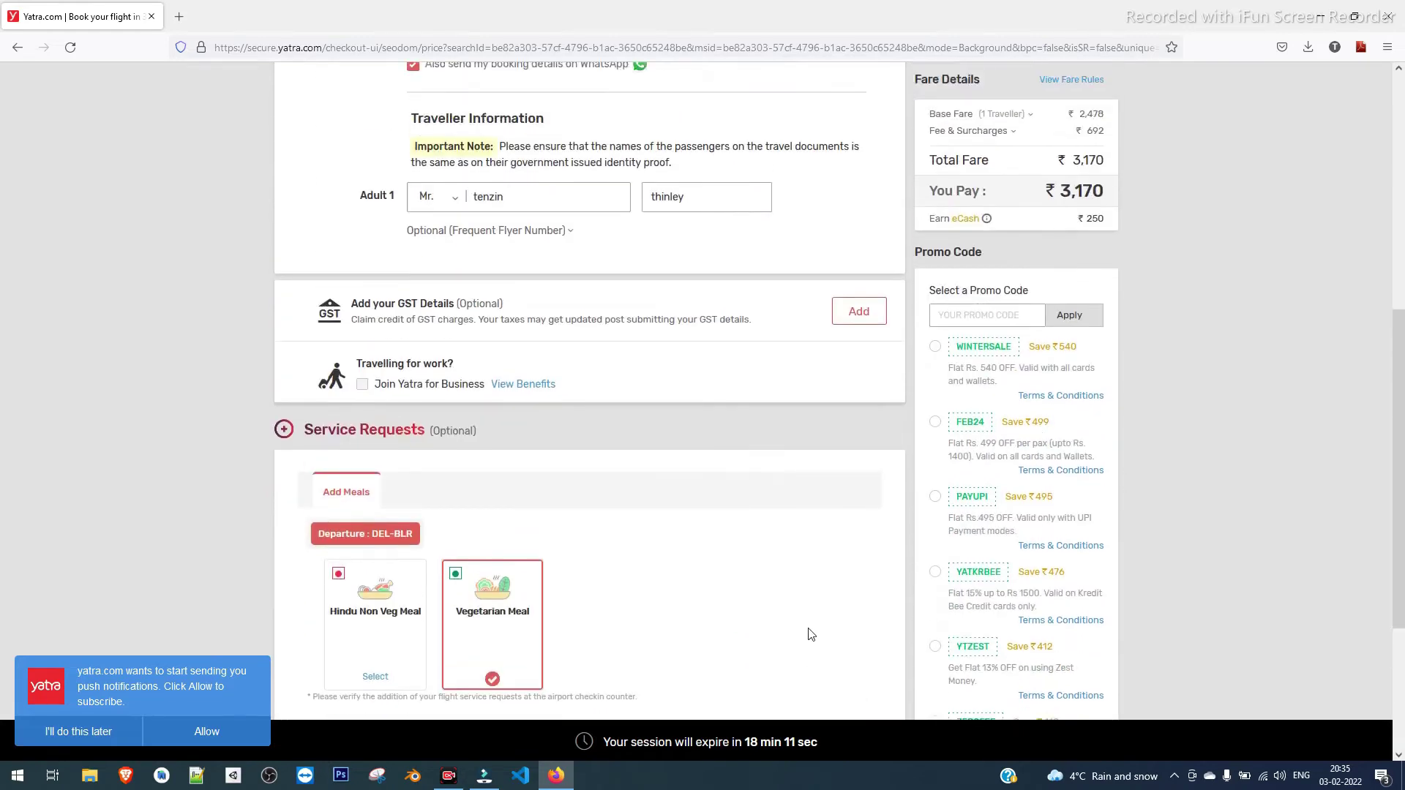
{"action": "scroll", "coordinate": [811, 634], "scroll_direction": "down", "scroll_amount": 3}
{"action": "left_click", "coordinate": [684, 658]}
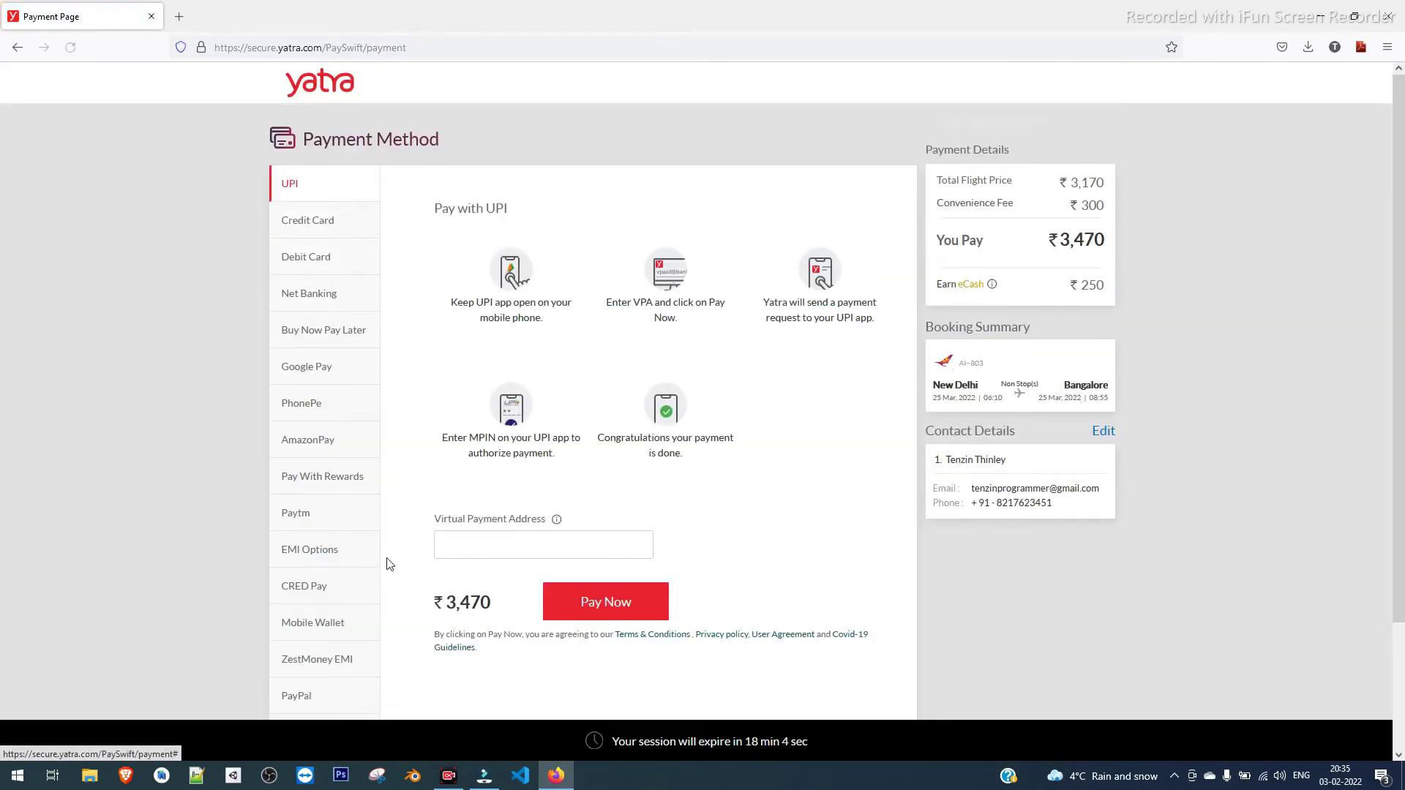
Try Debit Card, then choose Google Pay and select its mobile number field
{"action": "left_click", "coordinate": [306, 257]}
{"action": "left_click", "coordinate": [533, 277]}
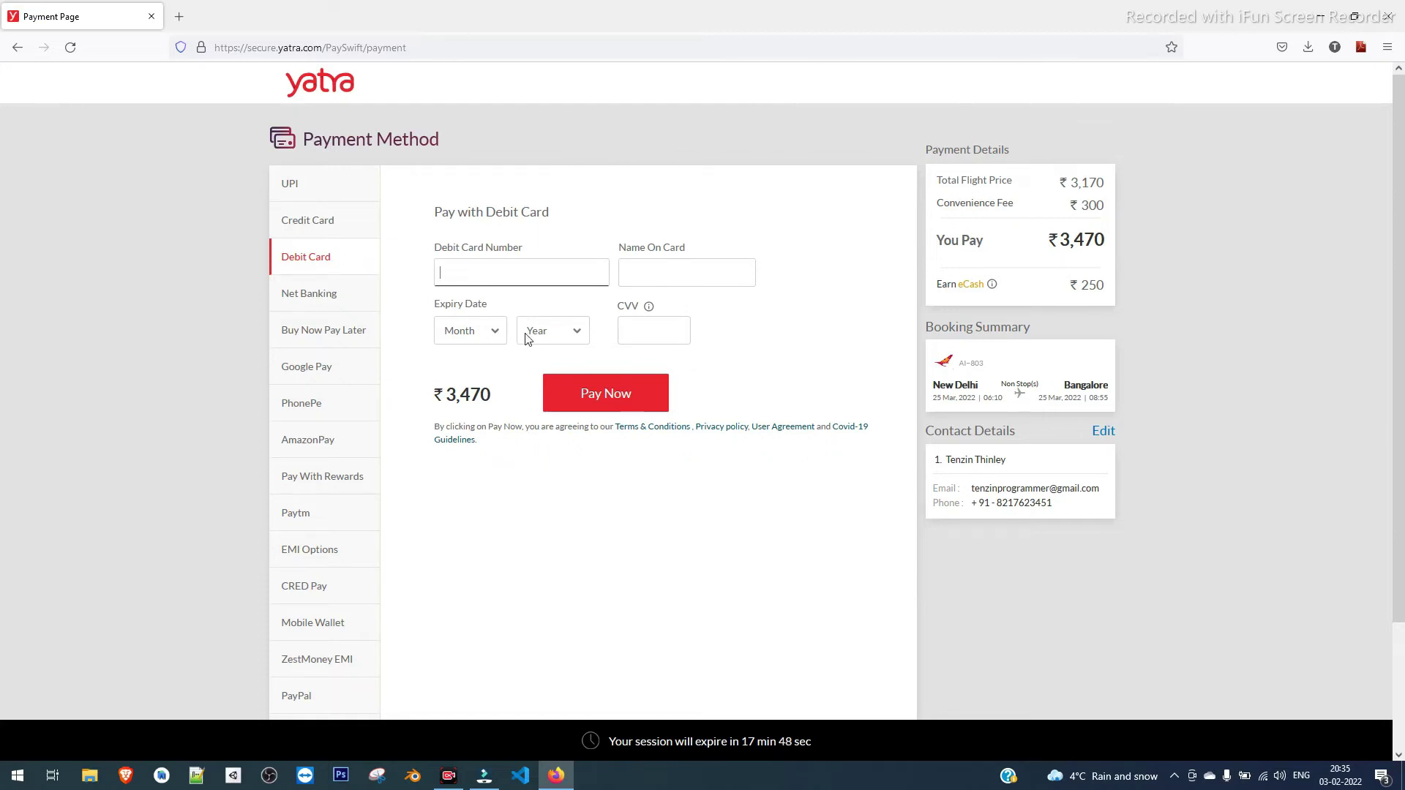
{"action": "left_click", "coordinate": [329, 372]}
{"action": "left_click", "coordinate": [568, 276]}
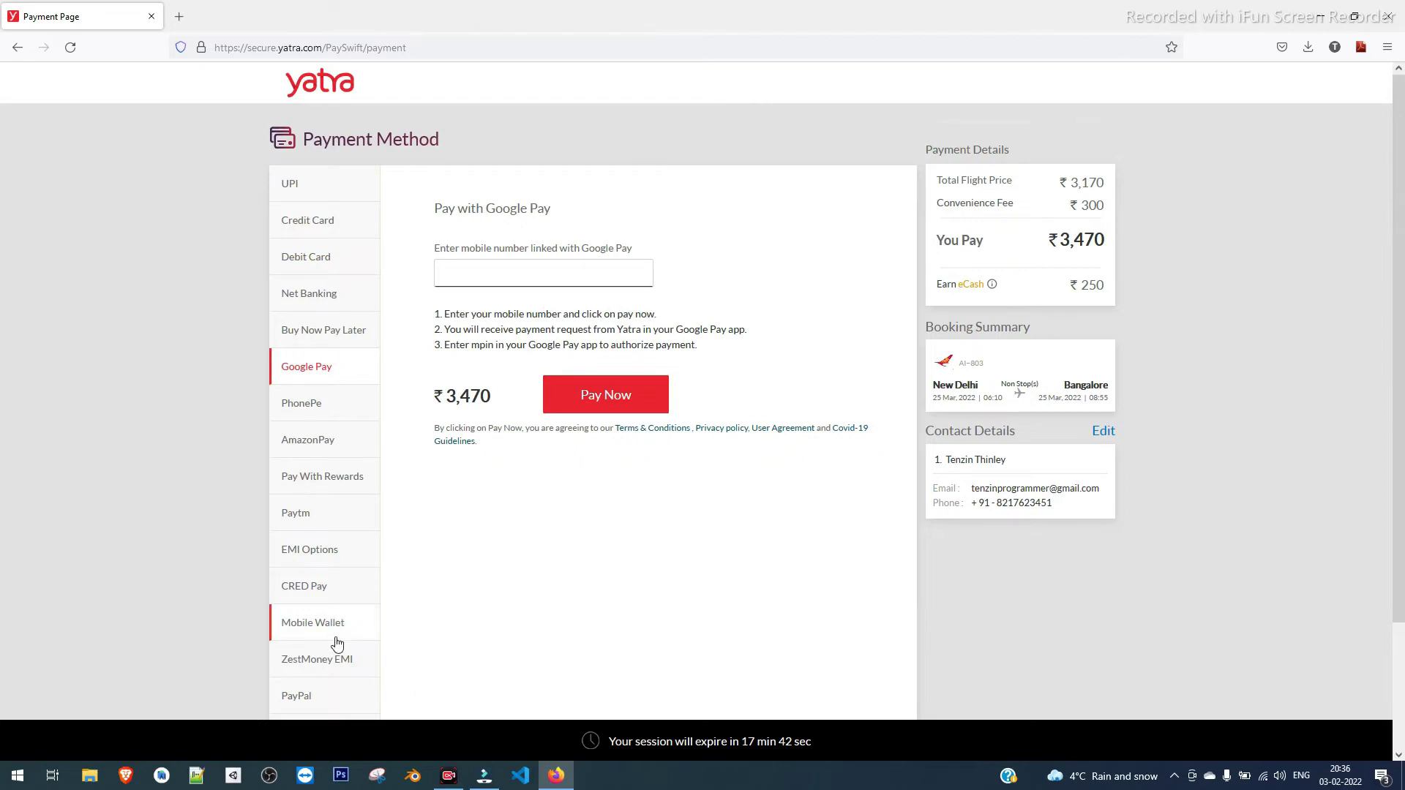
Choose UPI as the payment method and enter the virtual payment address
{"action": "left_click", "coordinate": [329, 256]}
{"action": "left_click", "coordinate": [330, 225]}
{"action": "left_click", "coordinate": [329, 192]}
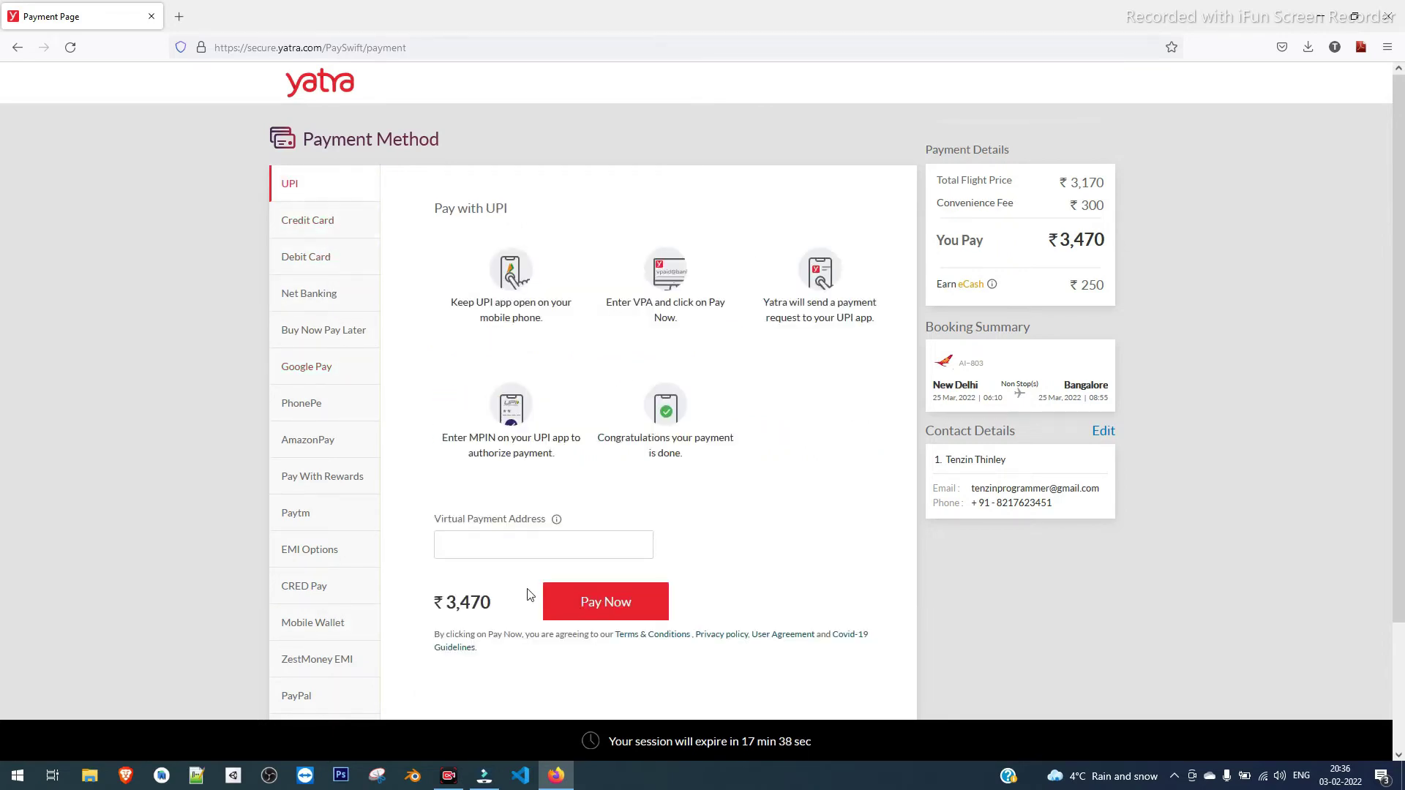
{"action": "left_click", "coordinate": [545, 538]}
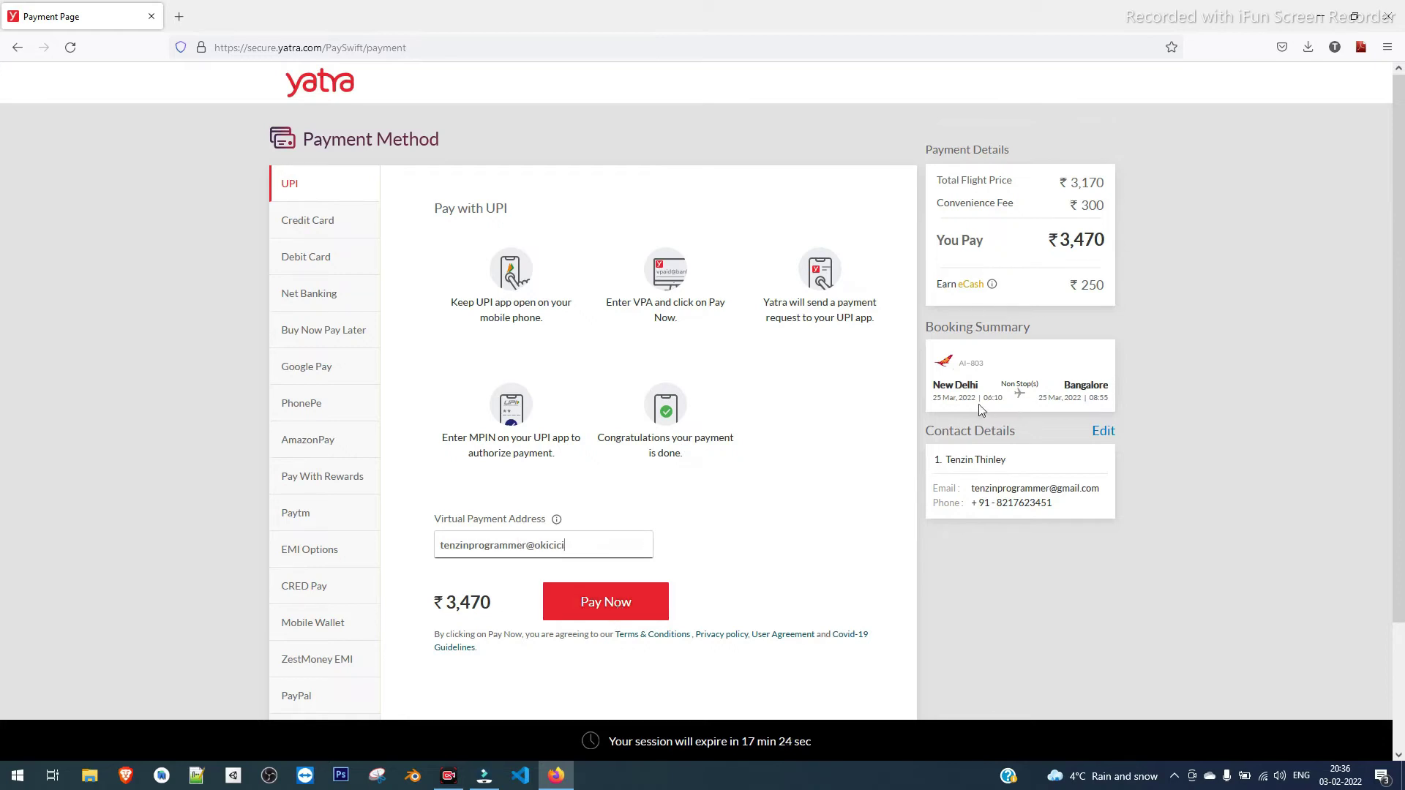
Review the booking summary, contact details and fee breakdown, then start the ₹3,470 UPI payment
{"action": "left_click_drag", "start_coordinate": [1140, 401], "coordinate": [929, 373]}
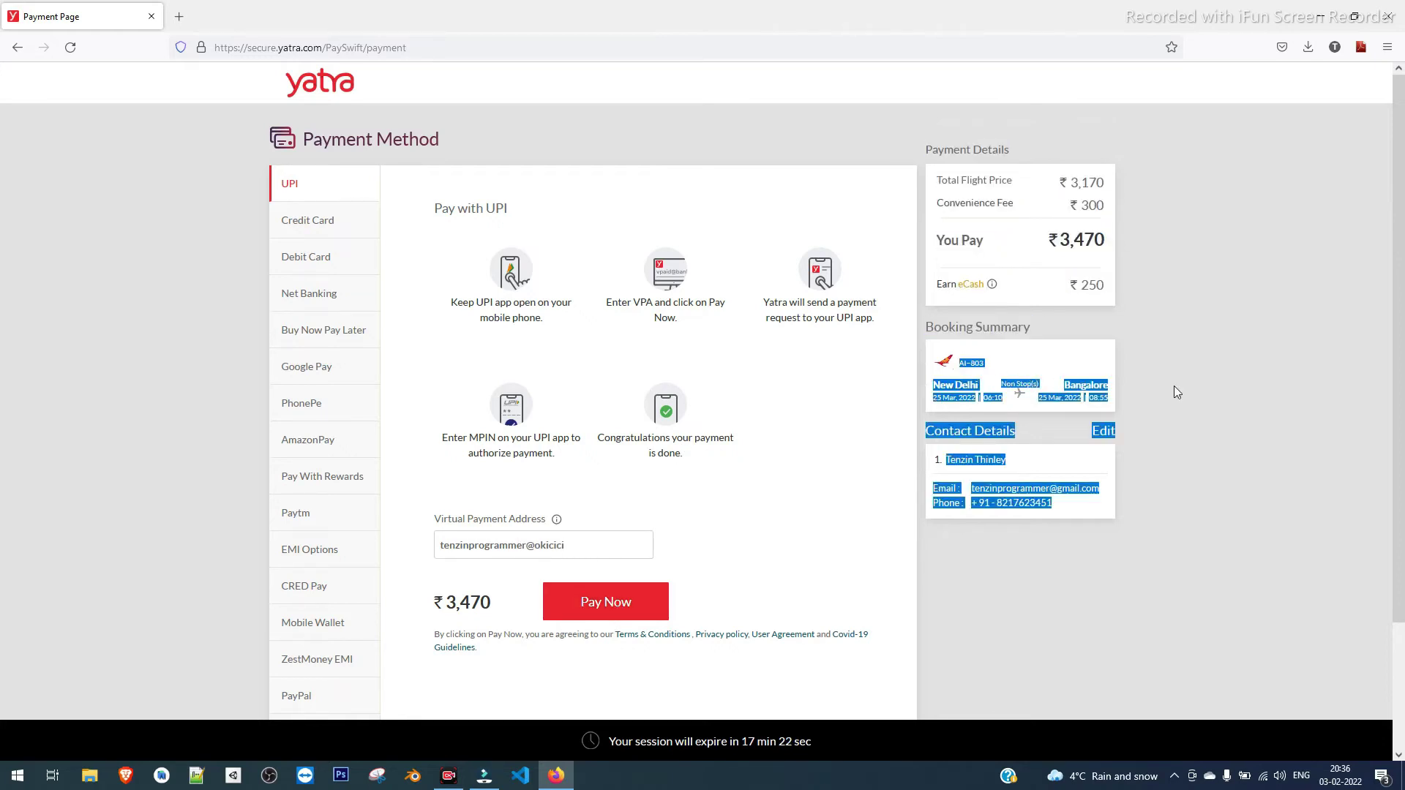
{"action": "left_click", "coordinate": [1200, 390]}
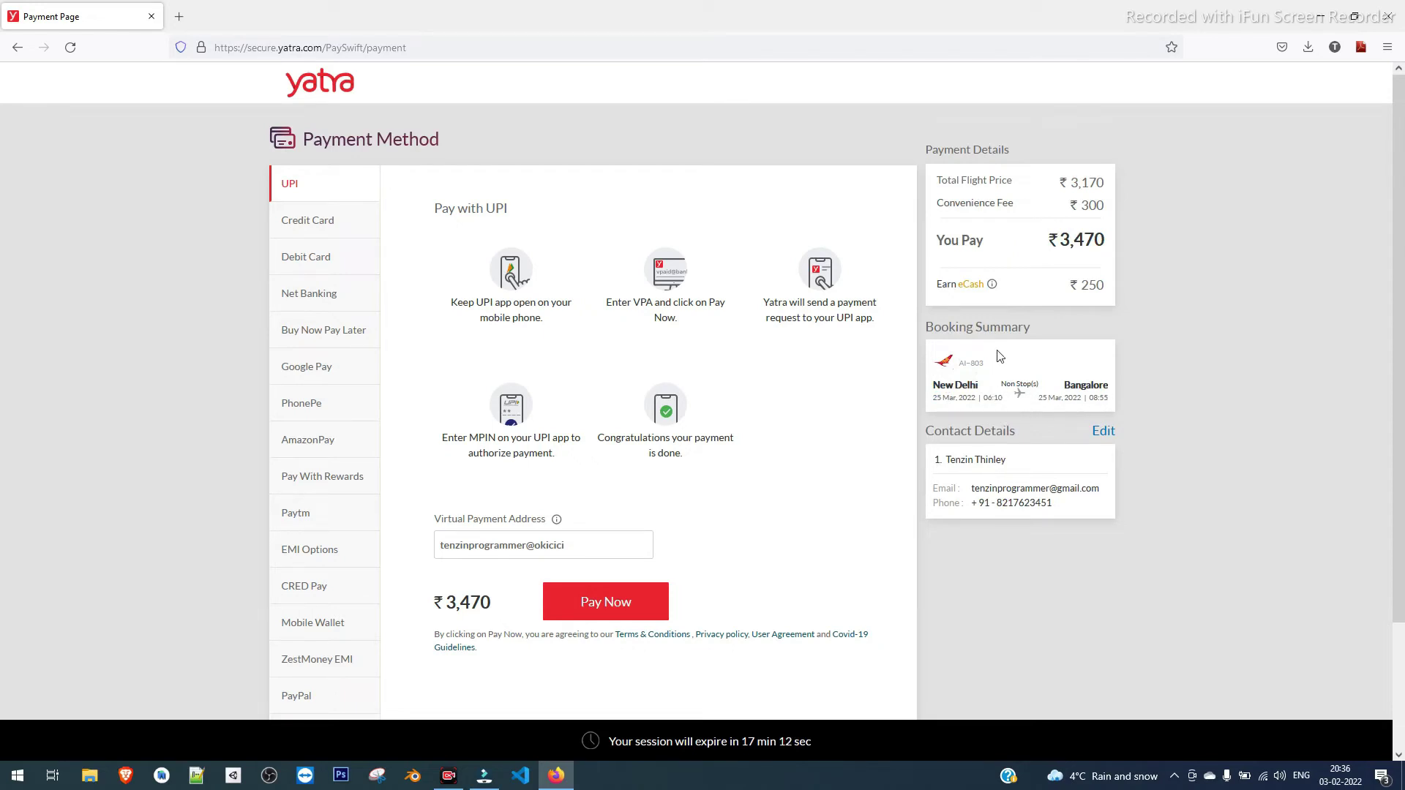
{"action": "left_click_drag", "start_coordinate": [1010, 460], "coordinate": [961, 482]}
{"action": "left_click", "coordinate": [1033, 471]}
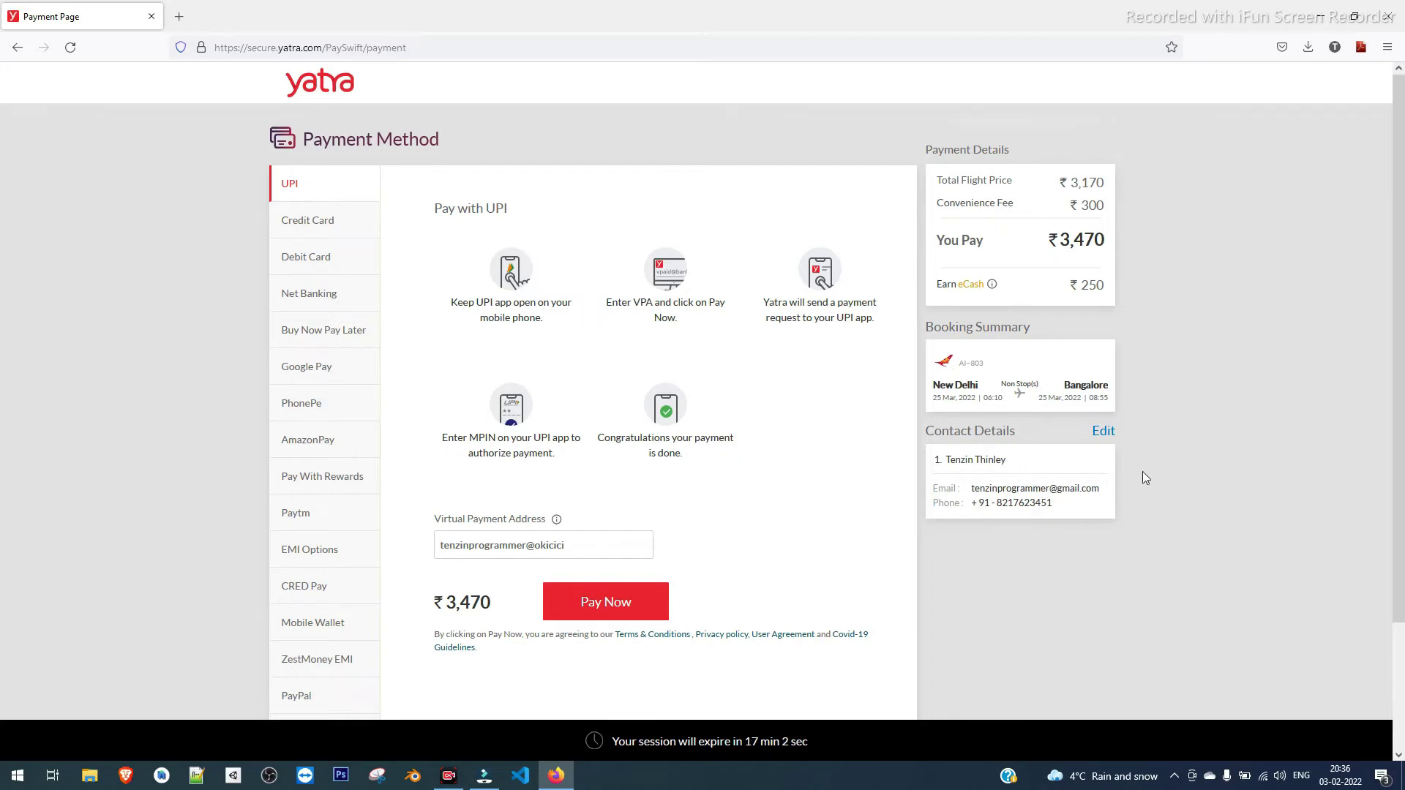
{"action": "scroll", "coordinate": [1133, 513], "scroll_direction": "down", "scroll_amount": 2}
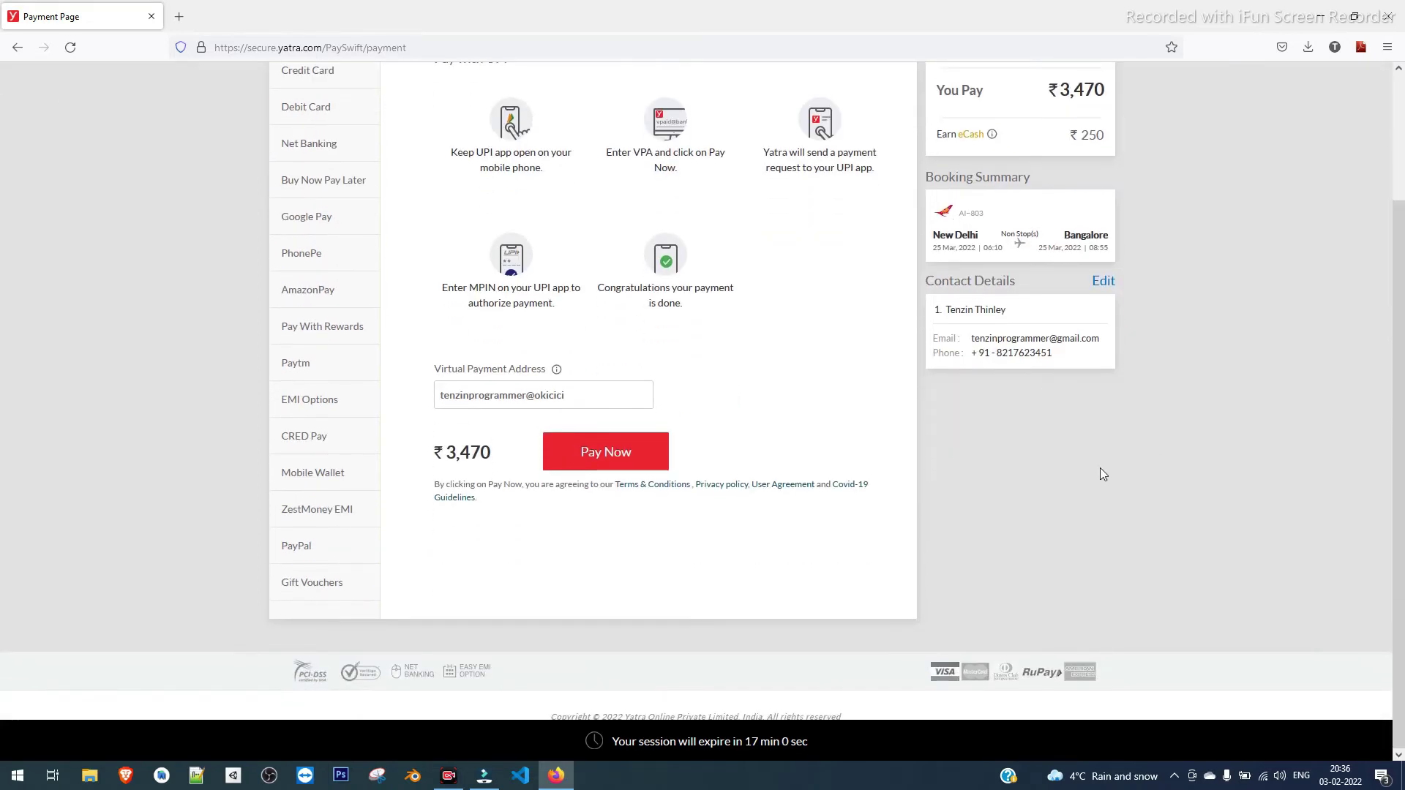
{"action": "scroll", "coordinate": [1106, 253], "scroll_direction": "up", "scroll_amount": 2}
{"action": "left_click_drag", "start_coordinate": [1099, 247], "coordinate": [1052, 241]}
{"action": "left_click", "coordinate": [1168, 258]}
{"action": "scroll", "coordinate": [1021, 600], "scroll_direction": "down", "scroll_amount": 1}
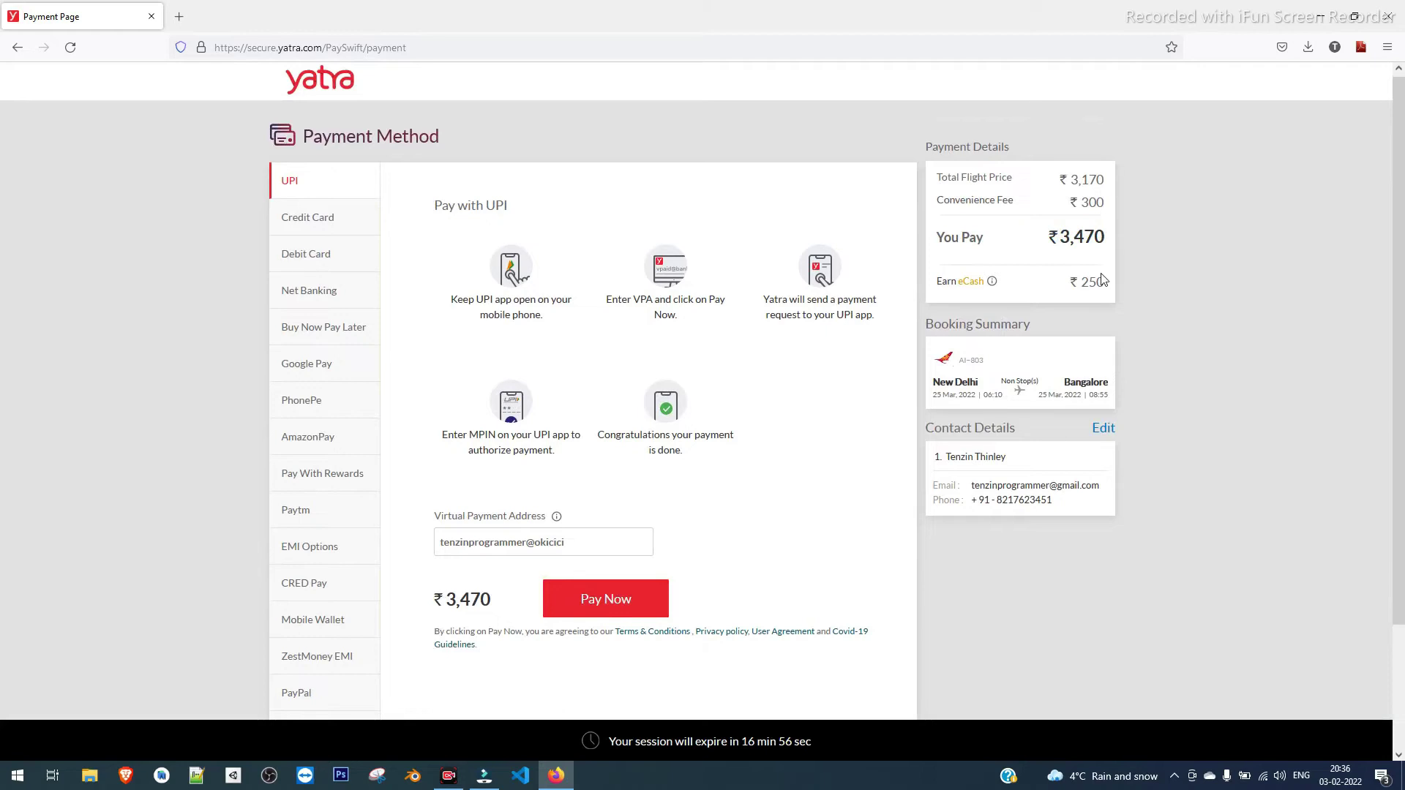
{"action": "triple_click", "coordinate": [1101, 121]}
{"action": "left_click_drag", "start_coordinate": [1110, 117], "coordinate": [1075, 114]}
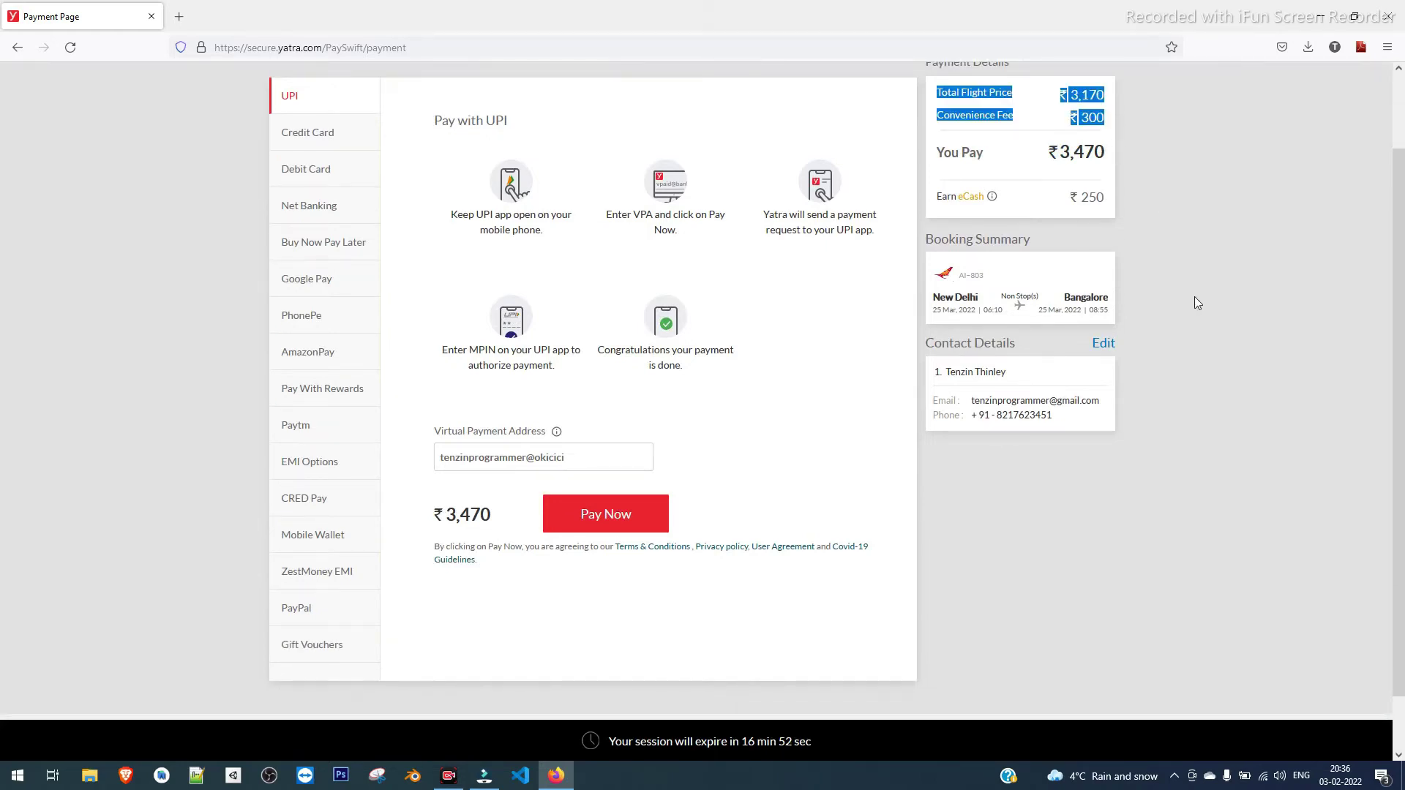
{"action": "scroll", "coordinate": [1193, 314], "scroll_direction": "up", "scroll_amount": 1}
{"action": "left_click", "coordinate": [1189, 424]}
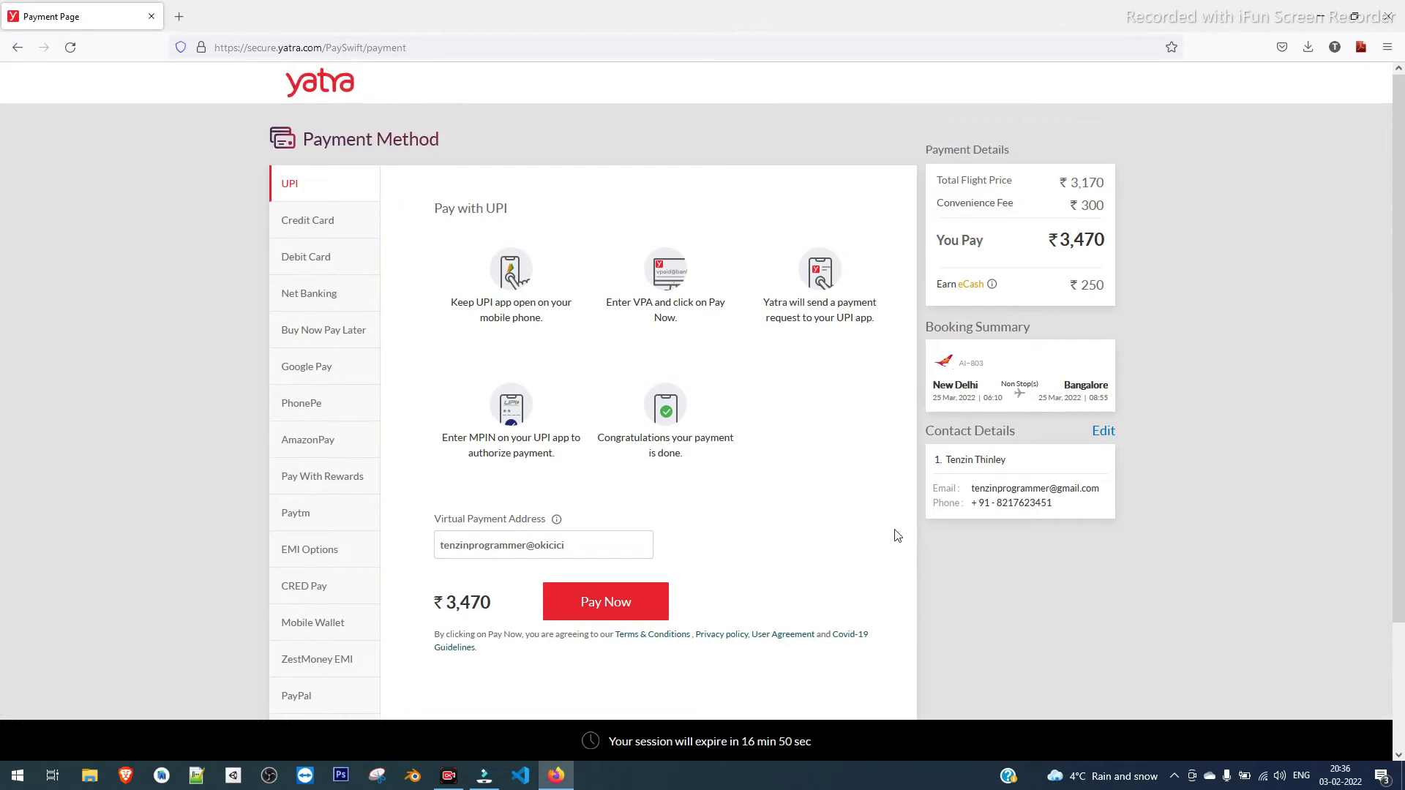
{"action": "scroll", "coordinate": [761, 584], "scroll_direction": "down", "scroll_amount": 1}
{"action": "left_click", "coordinate": [634, 521]}
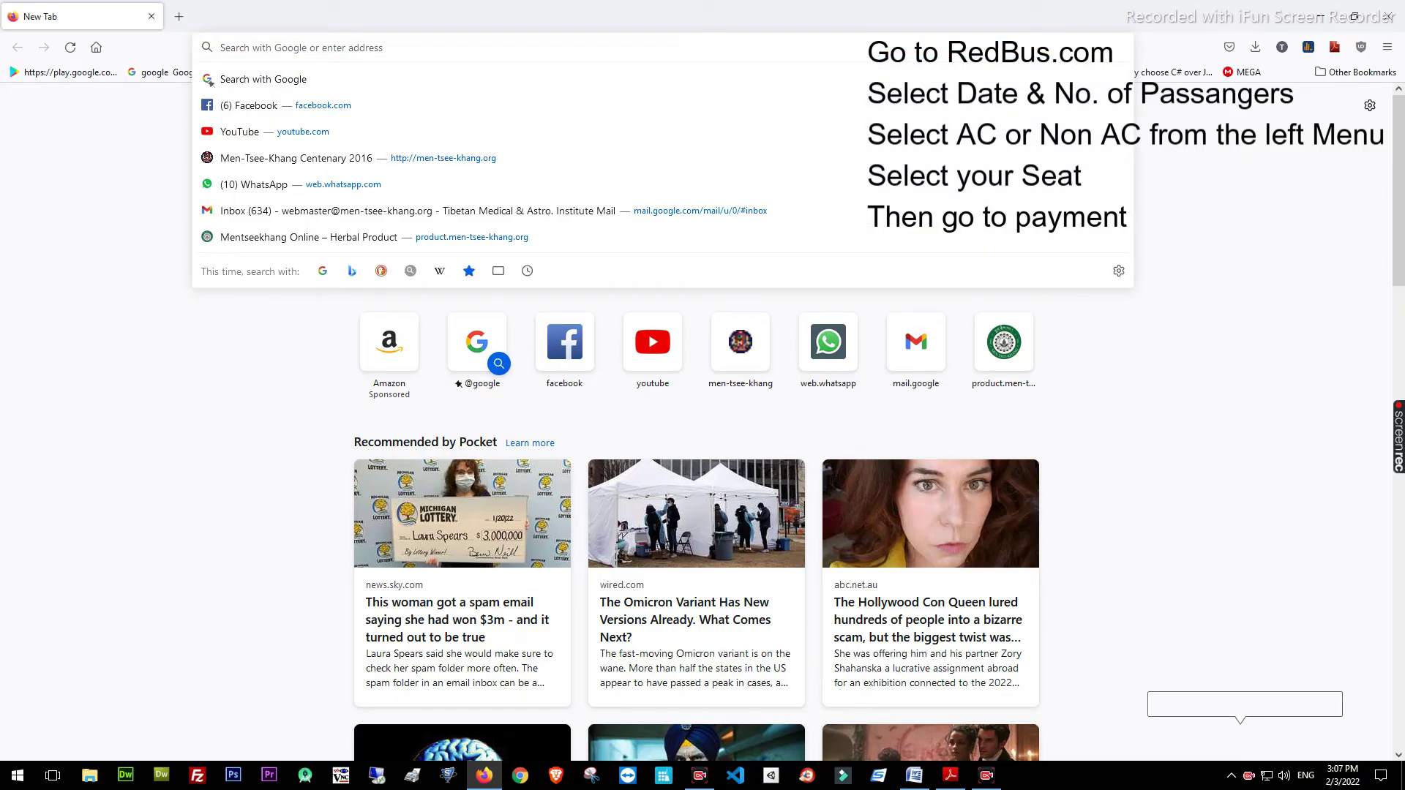
Search Google for 'dharamshala to delhi bus' and open the redbus.in result
{"action": "type", "text": "goo"}
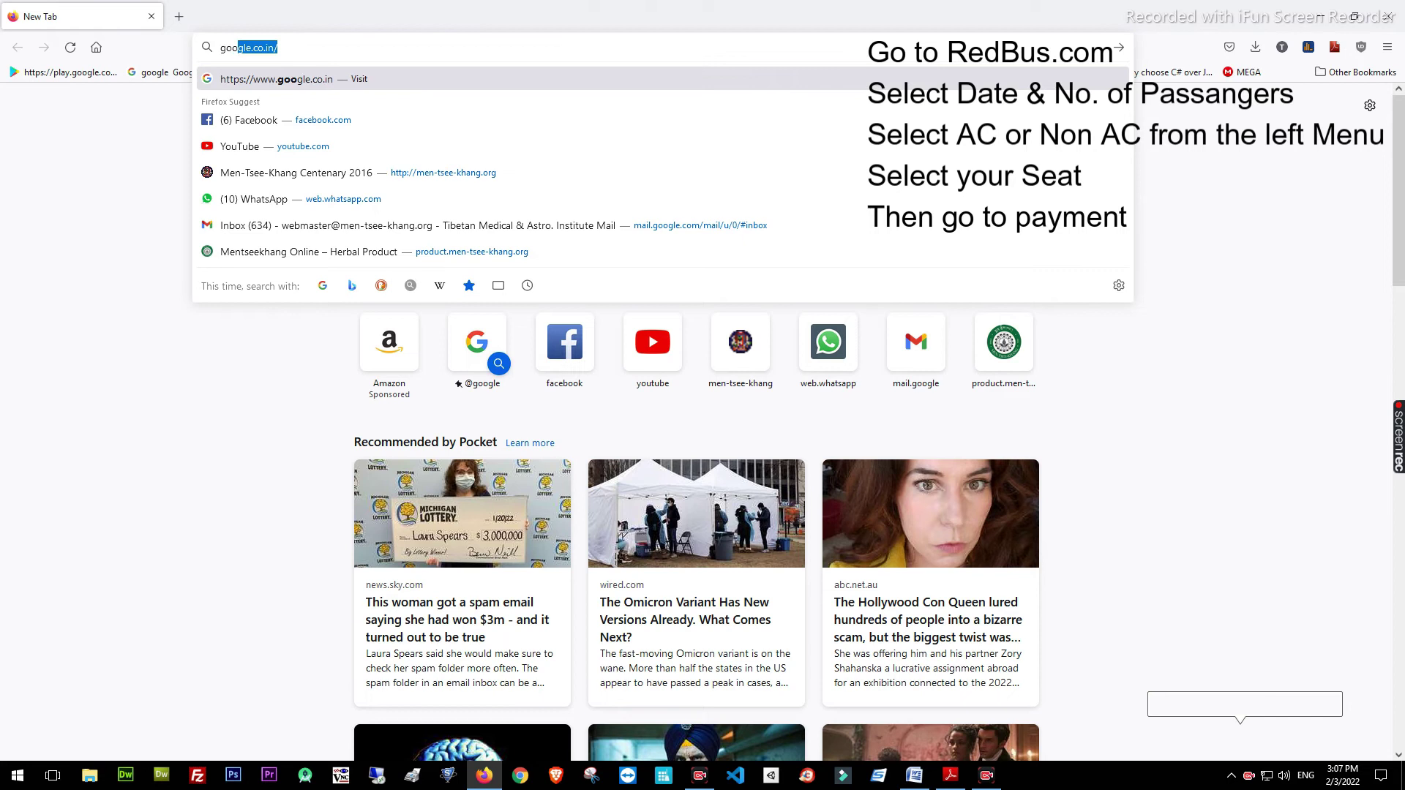
{"action": "key", "text": "Return"}
{"action": "type", "text": "delhi to"}
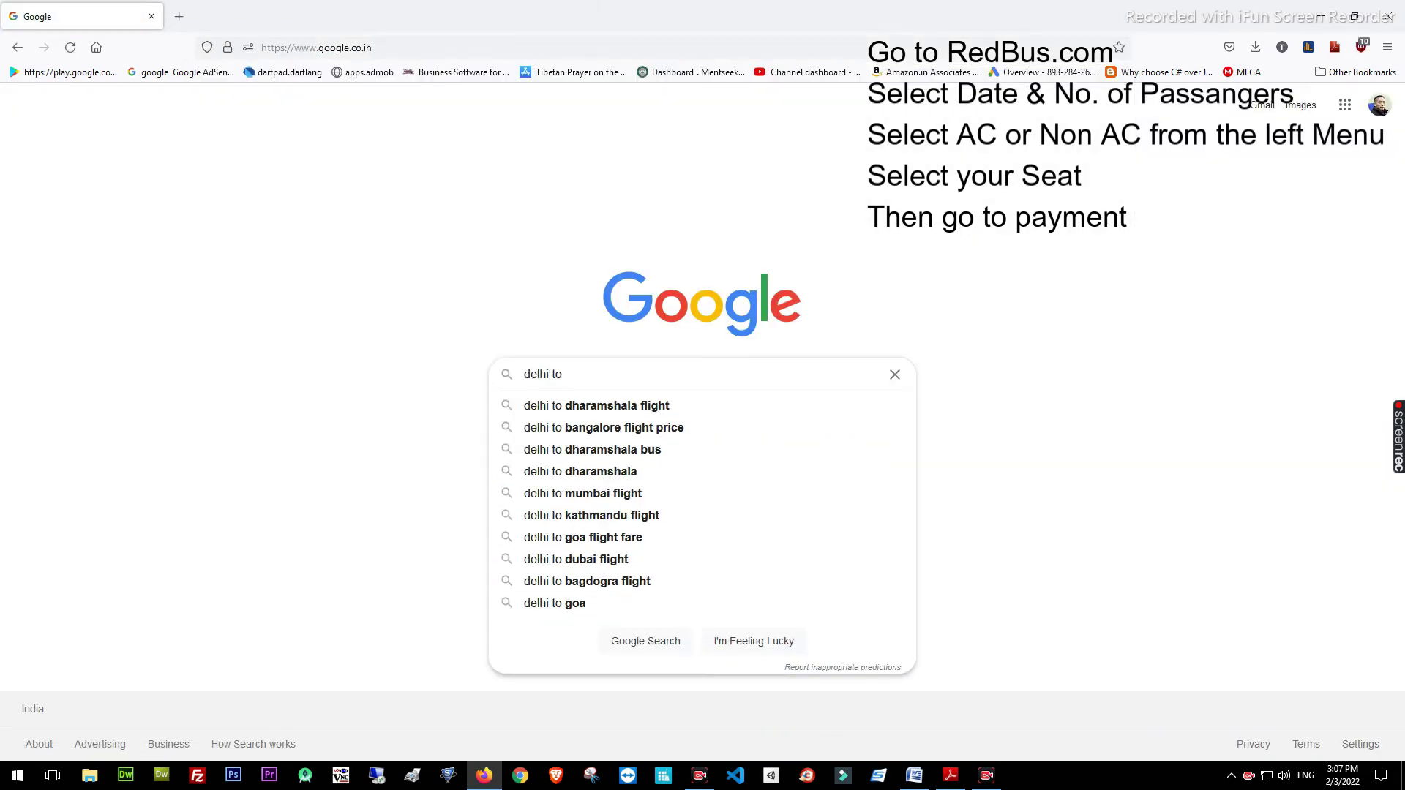
{"action": "key", "text": "BackSpace"}
{"action": "key", "text": "BackSpace"}
{"action": "key", "text": "BackSpace"}
{"action": "key", "text": "BackSpace"}
{"action": "key", "text": "BackSpace"}
{"action": "key", "text": "BackSpace"}
{"action": "key", "text": "BackSpace"}
{"action": "type", "text": "haramshala to "}
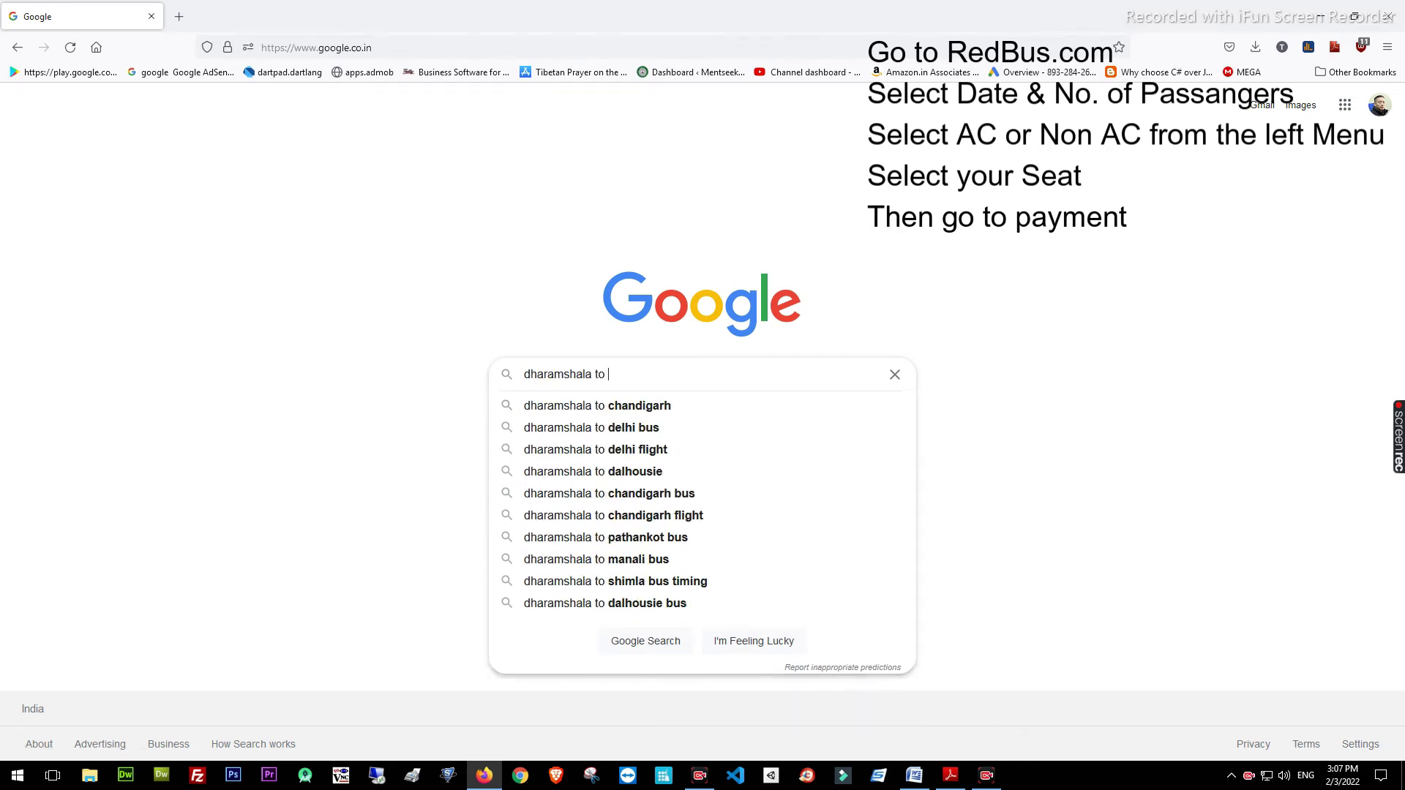
{"action": "type", "text": "delhi bus"}
{"action": "key", "text": "Return"}
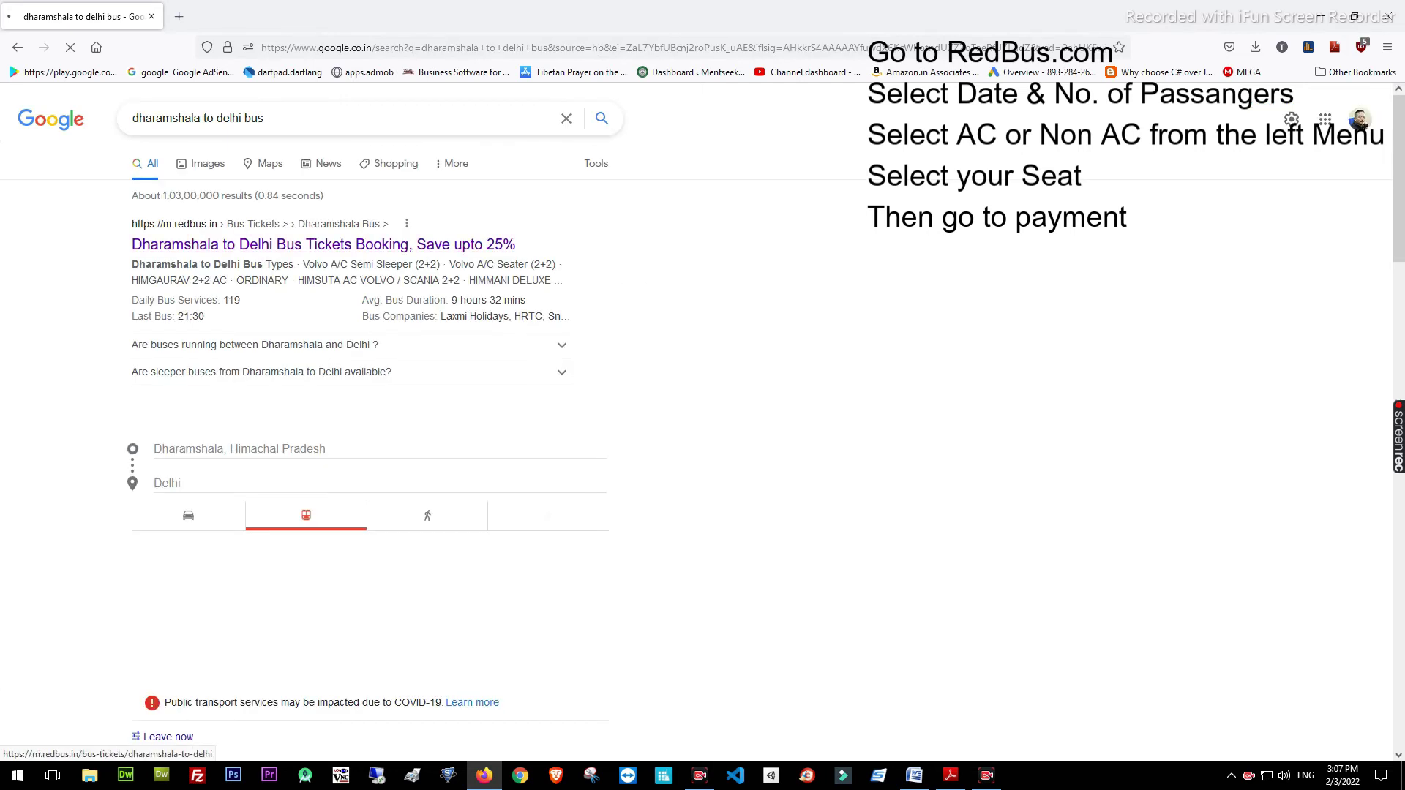
{"action": "left_click", "coordinate": [324, 245]}
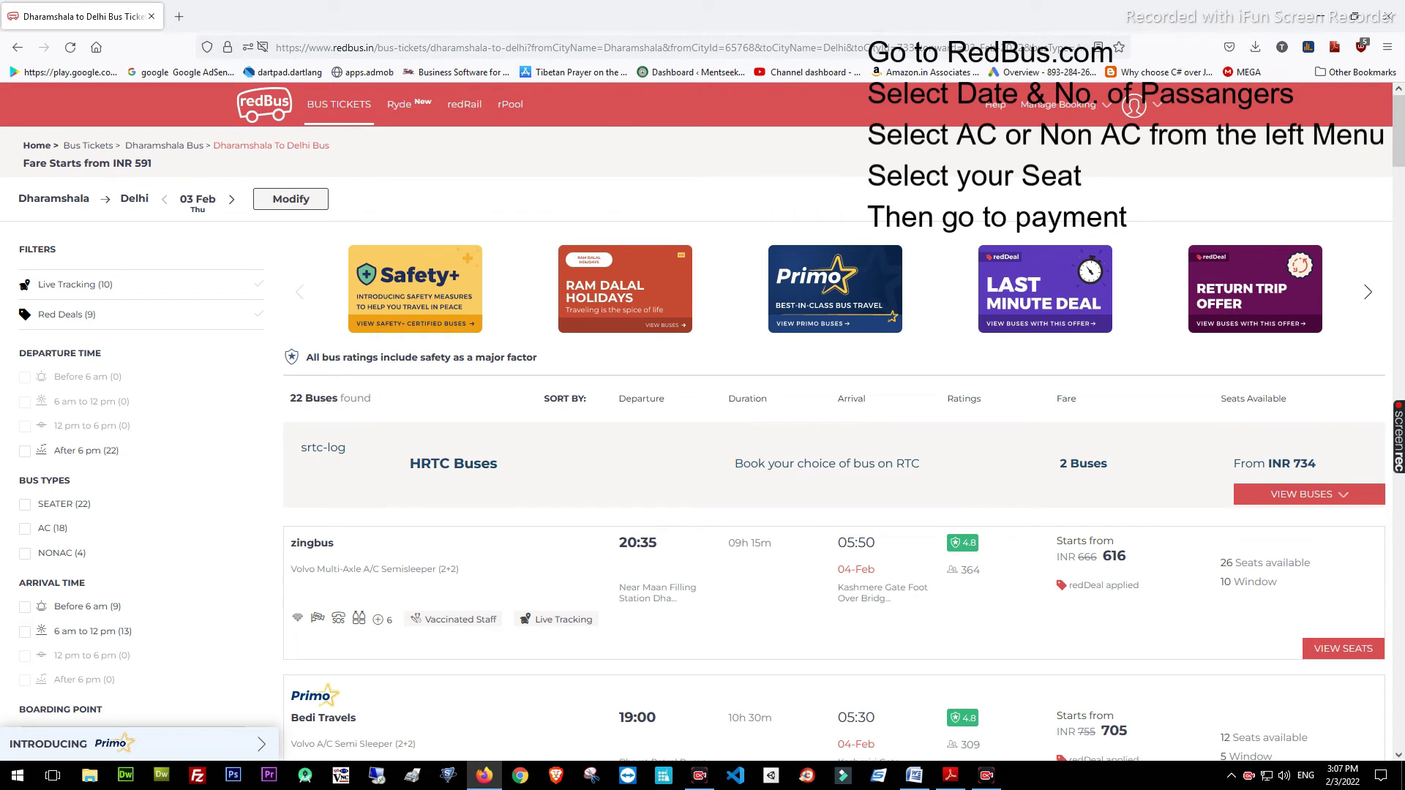
Change the Dharamshala–Delhi journey date to 17 February 2022 and search again
{"action": "left_click", "coordinate": [290, 199]}
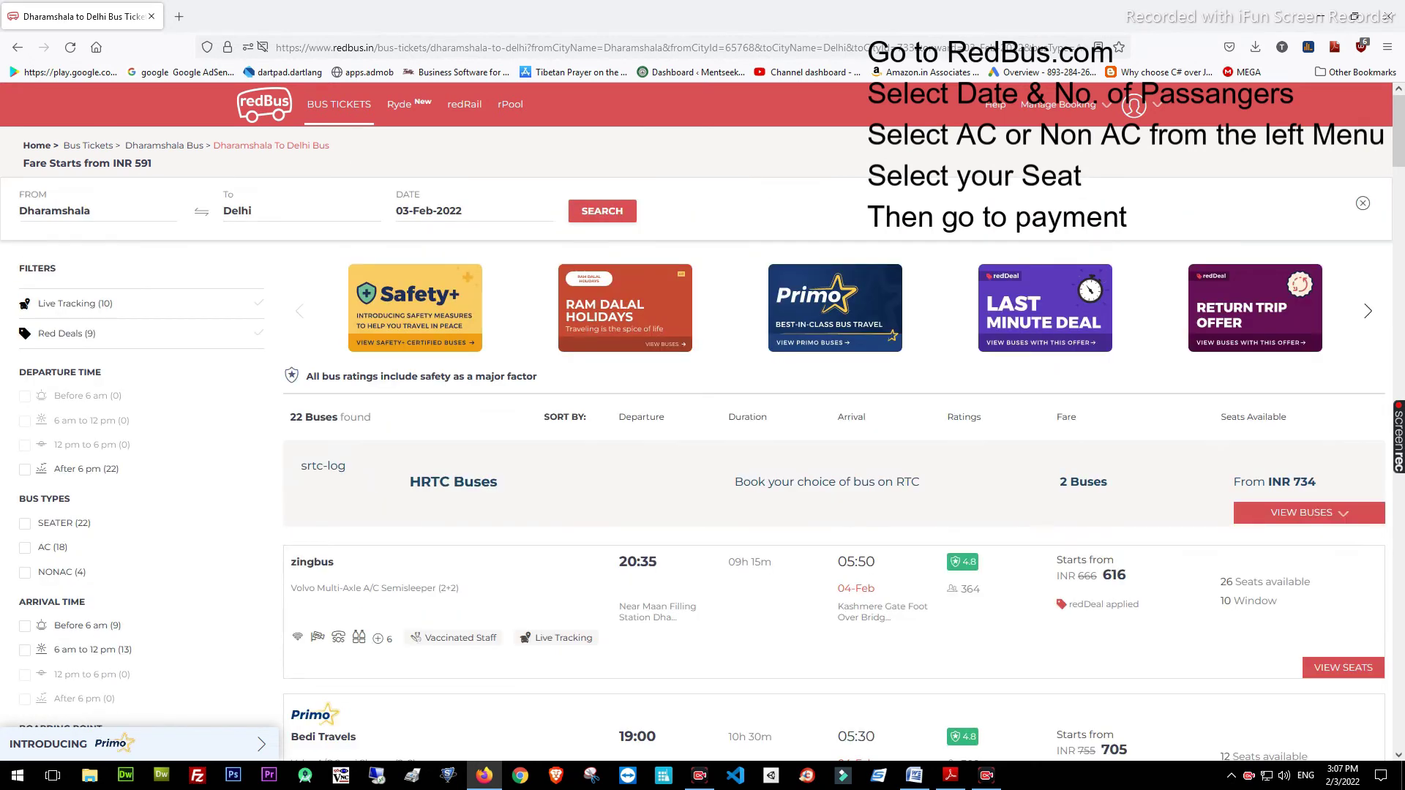
{"action": "left_click", "coordinate": [428, 211]}
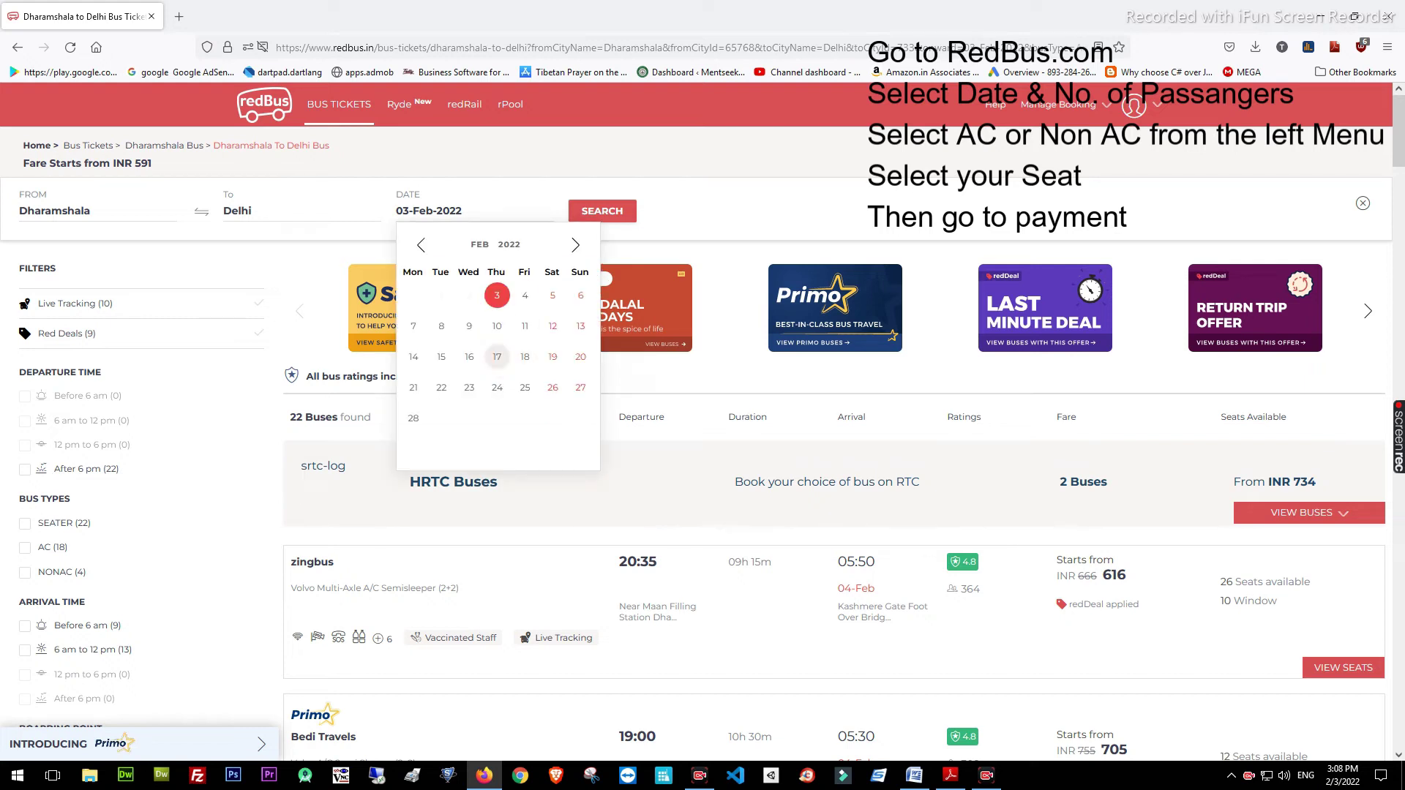
{"action": "left_click", "coordinate": [497, 357]}
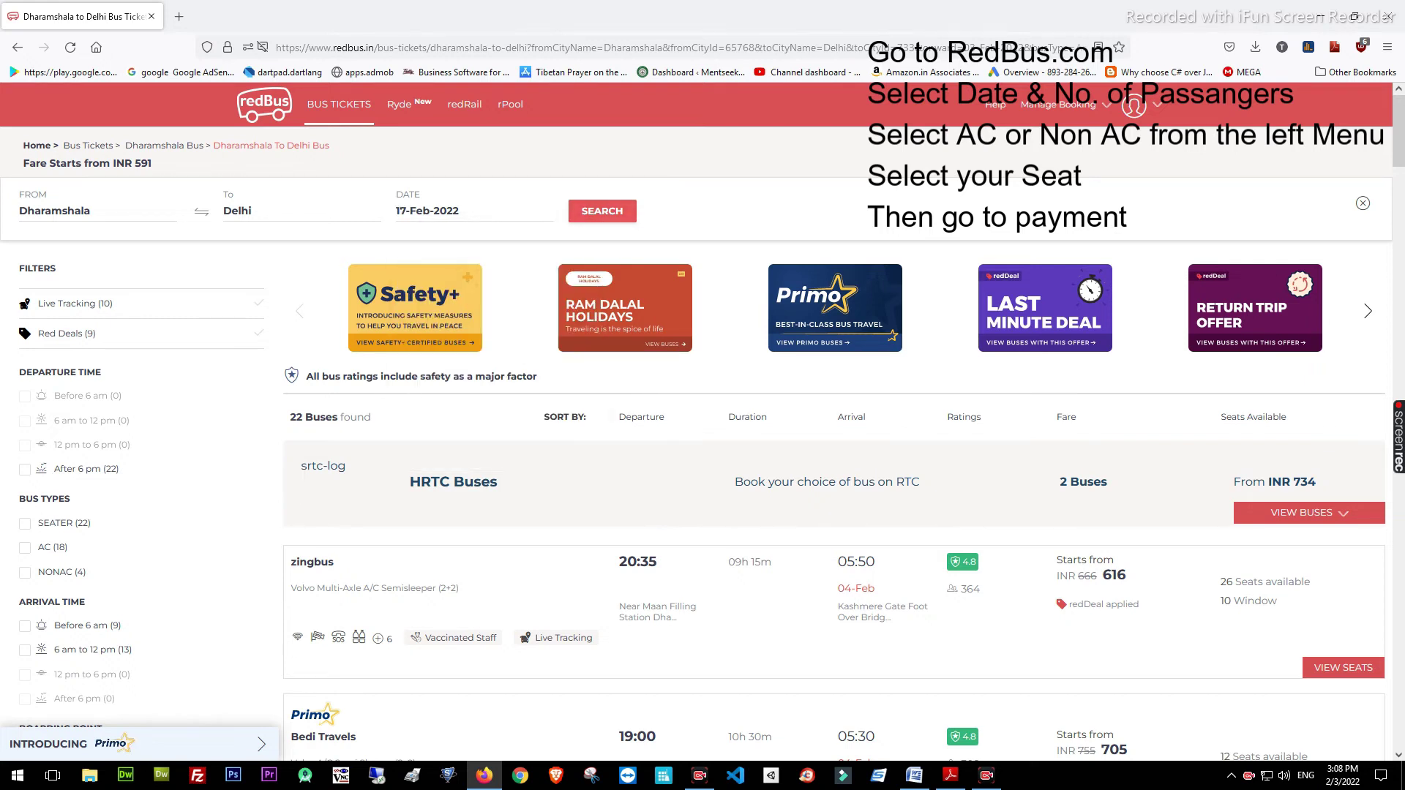
{"action": "left_click", "coordinate": [602, 210]}
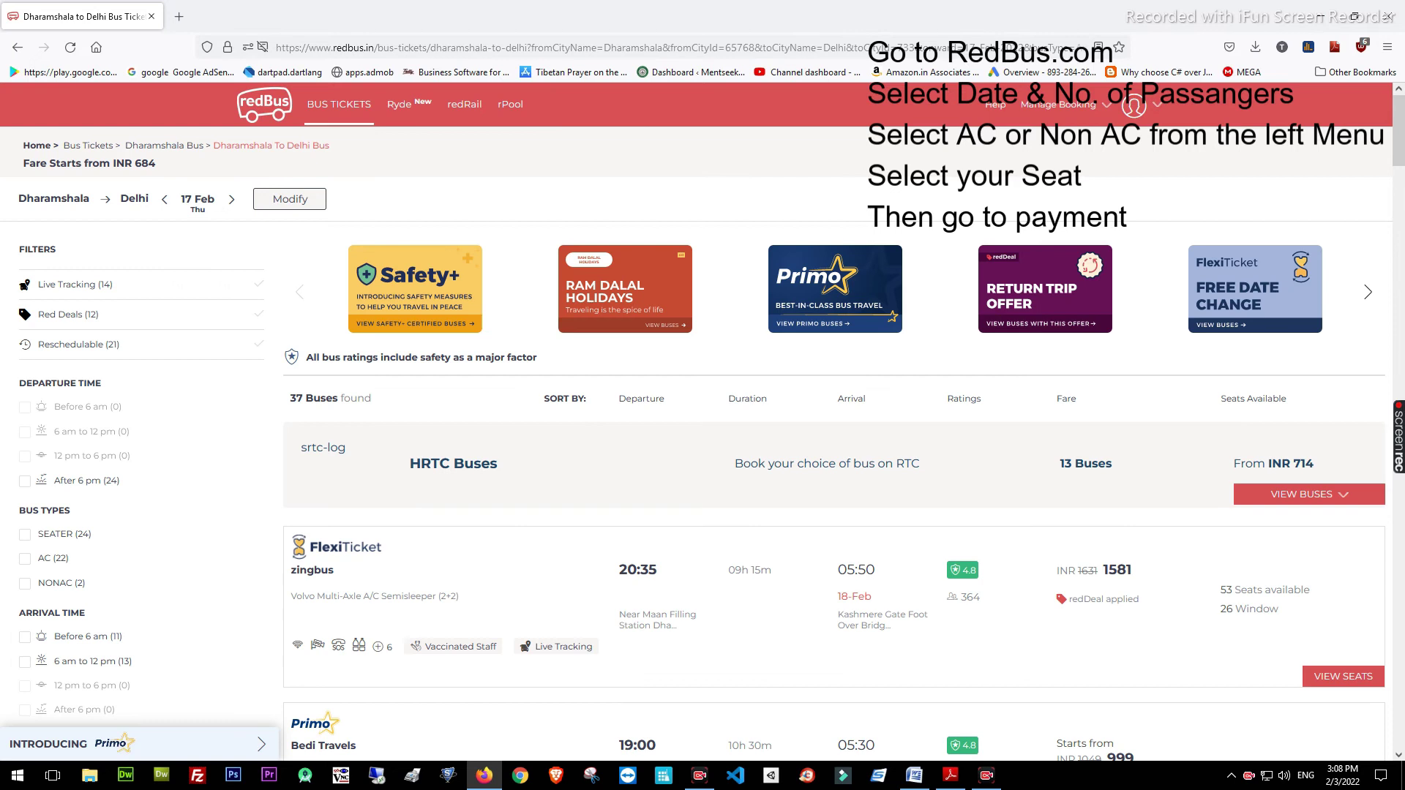
Filter the 17 Feb results to NONAC buses after trying and clearing the AC filter
{"action": "scroll", "coordinate": [835, 439], "scroll_direction": "down", "scroll_amount": 3}
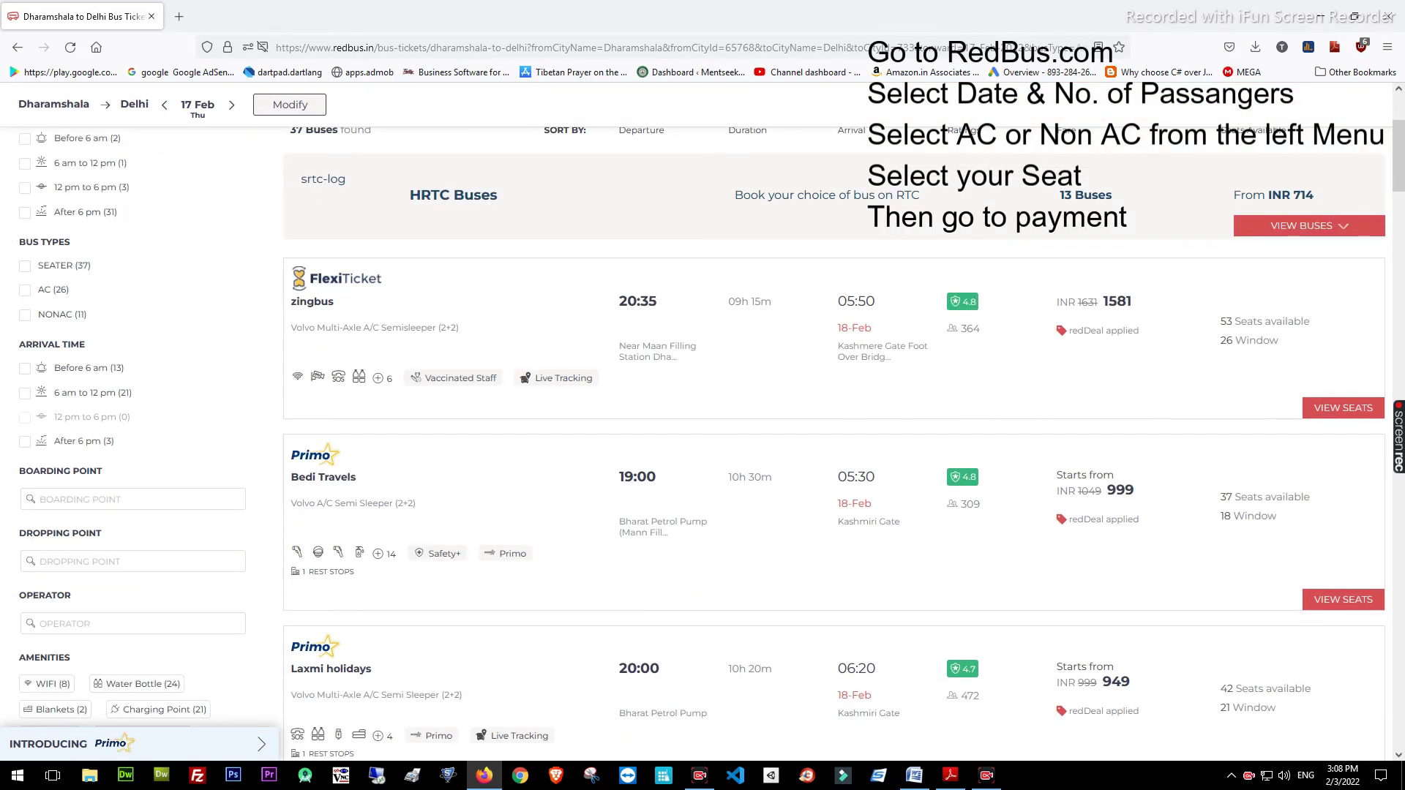
{"action": "left_click", "coordinate": [25, 289]}
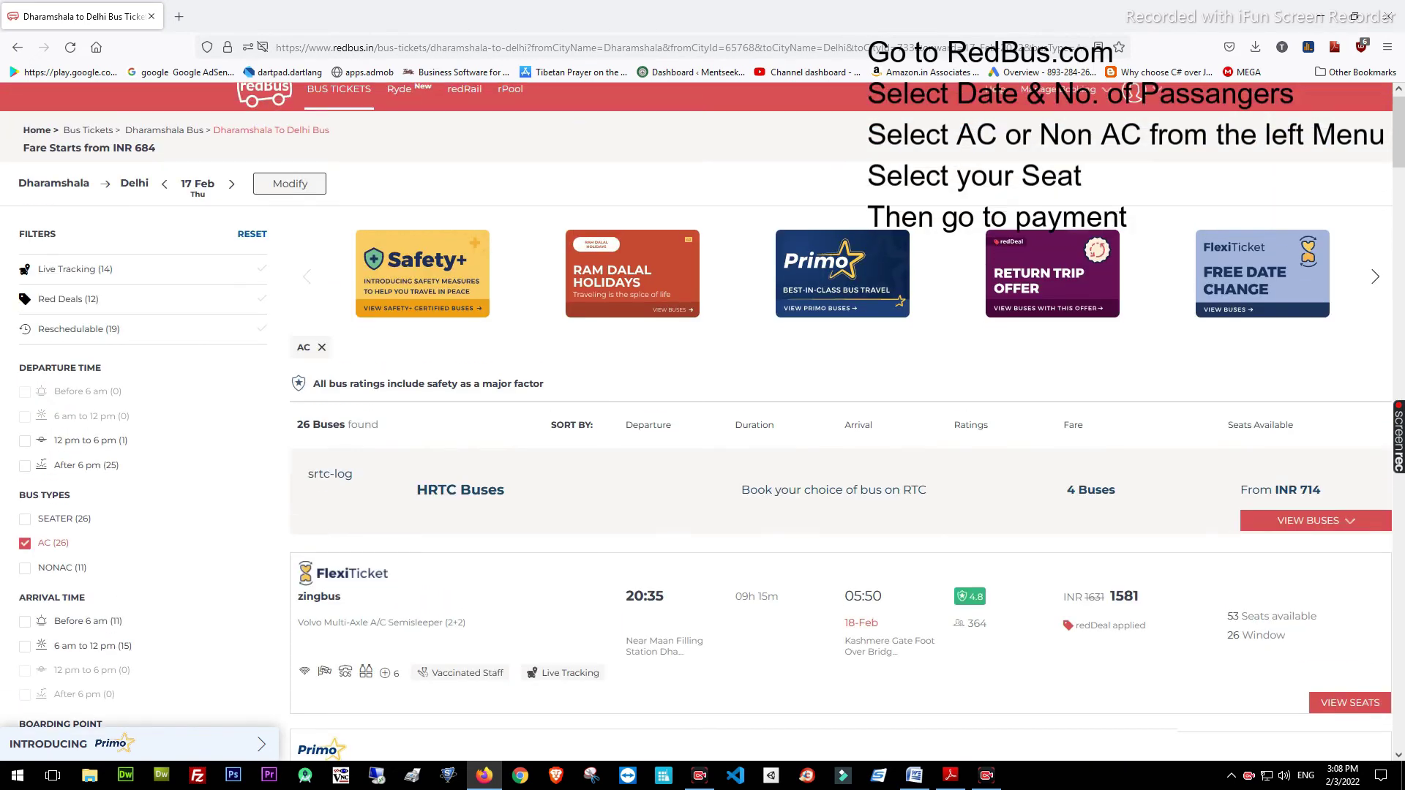
{"action": "scroll", "coordinate": [835, 440], "scroll_direction": "down", "scroll_amount": 3}
{"action": "scroll", "coordinate": [842, 440], "scroll_direction": "down", "scroll_amount": 1}
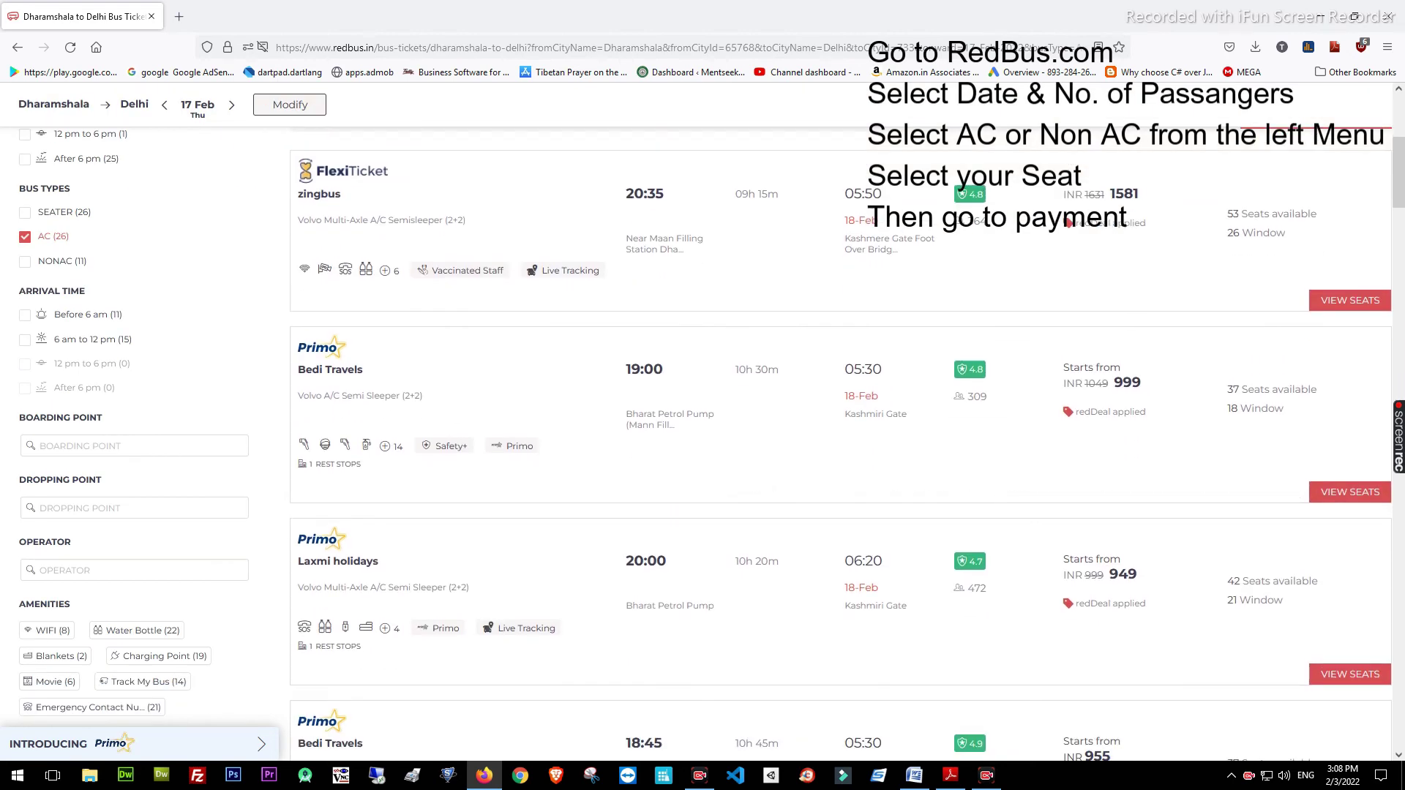
{"action": "scroll", "coordinate": [842, 439], "scroll_direction": "down", "scroll_amount": 2}
{"action": "scroll", "coordinate": [842, 439], "scroll_direction": "up", "scroll_amount": 2}
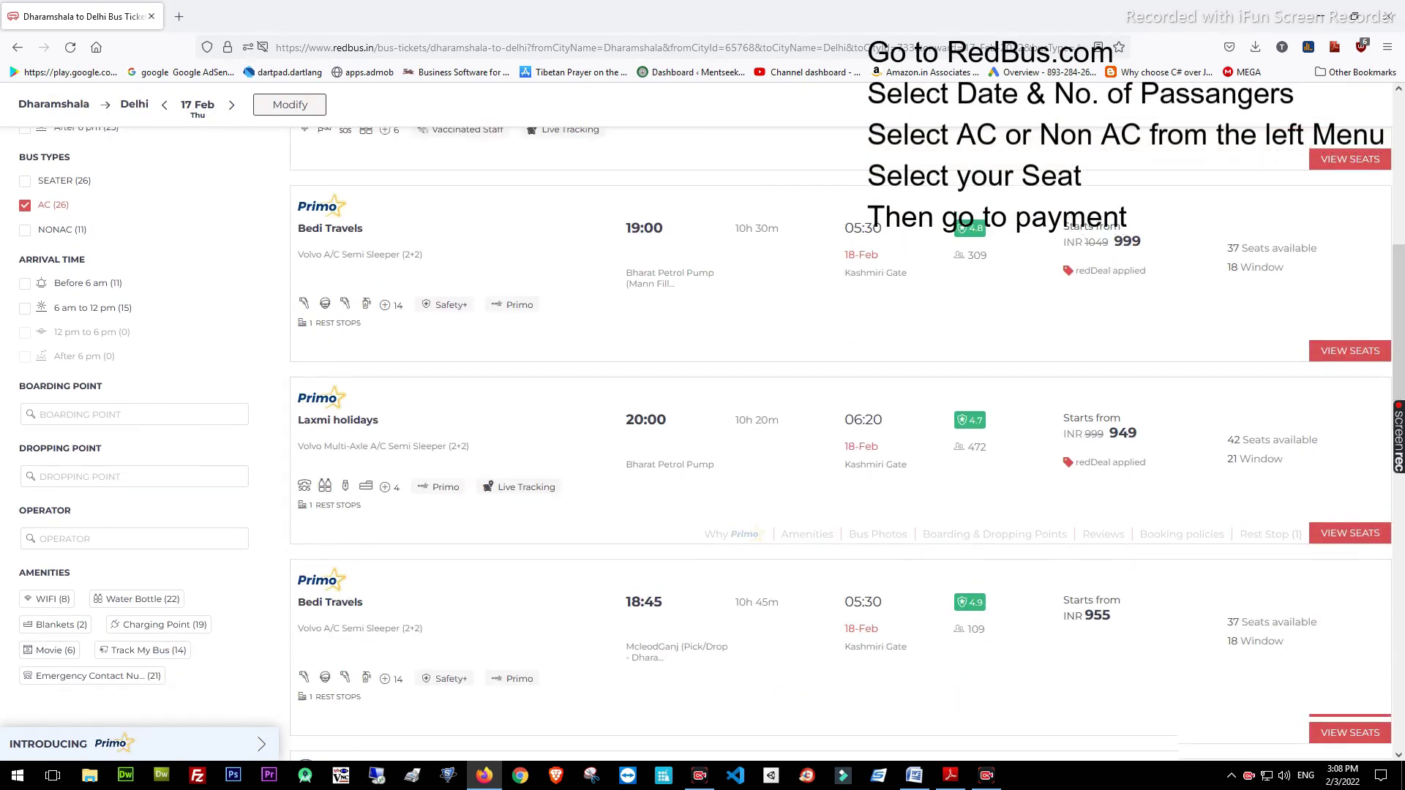
{"action": "left_click", "coordinate": [24, 346]}
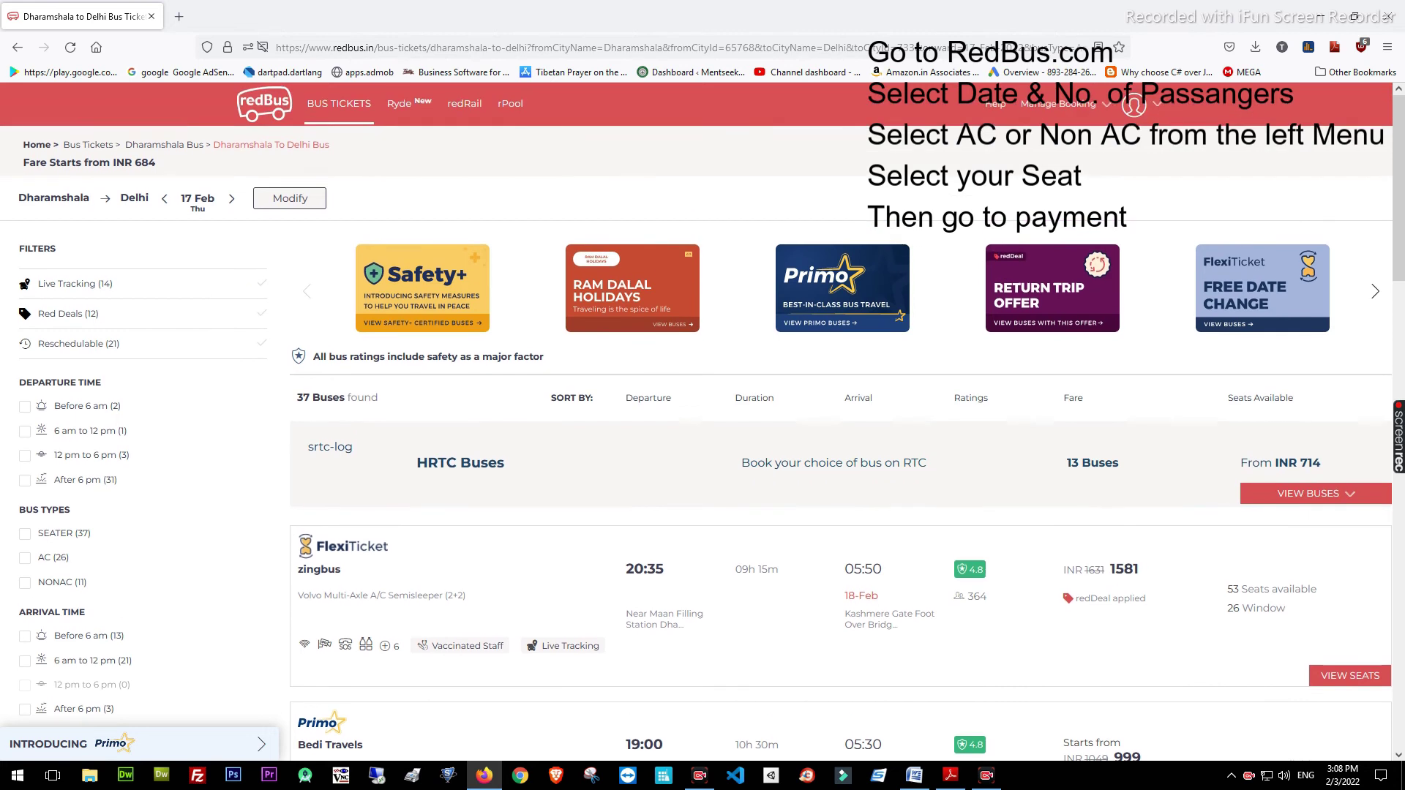
{"action": "left_click", "coordinate": [25, 582]}
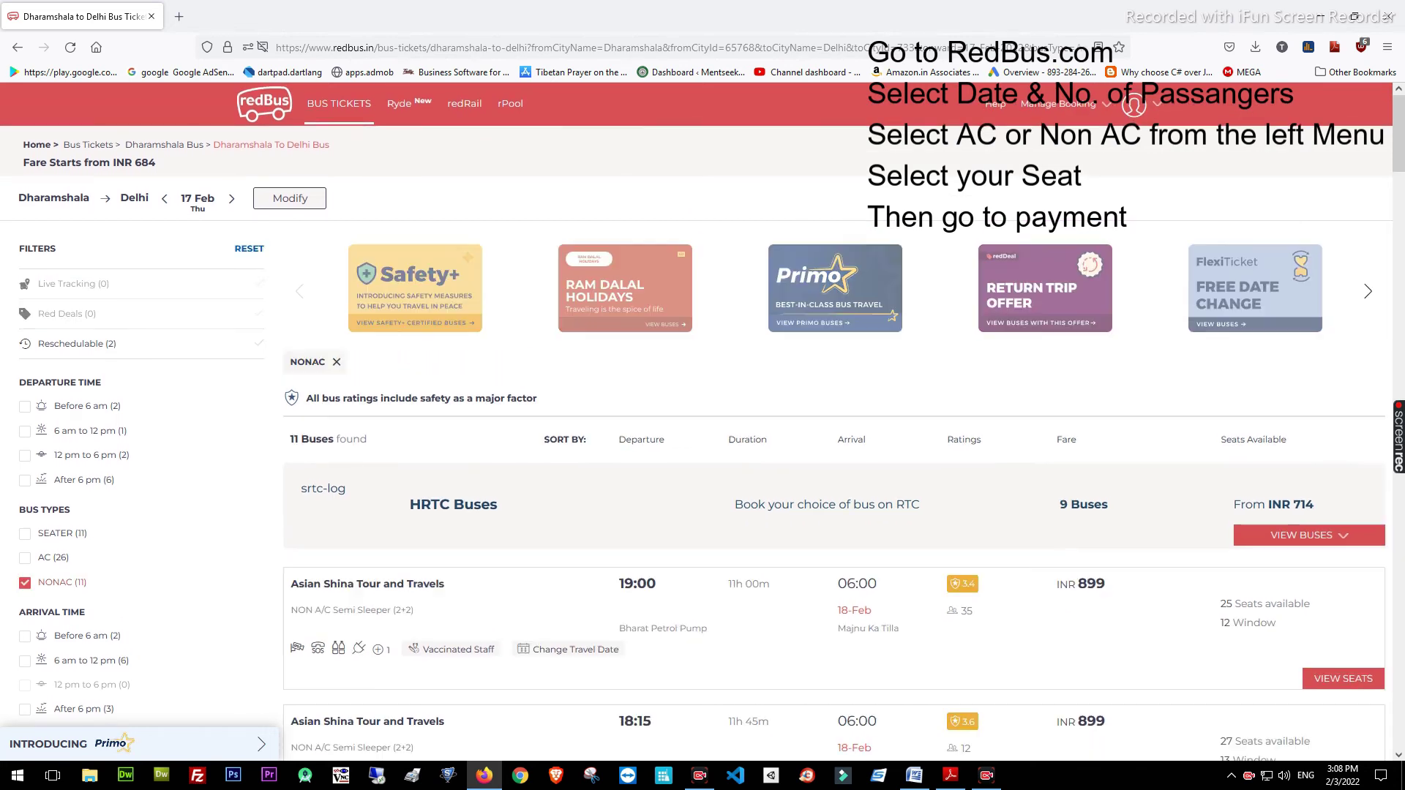
{"action": "scroll", "coordinate": [842, 439], "scroll_direction": "down", "scroll_amount": 3}
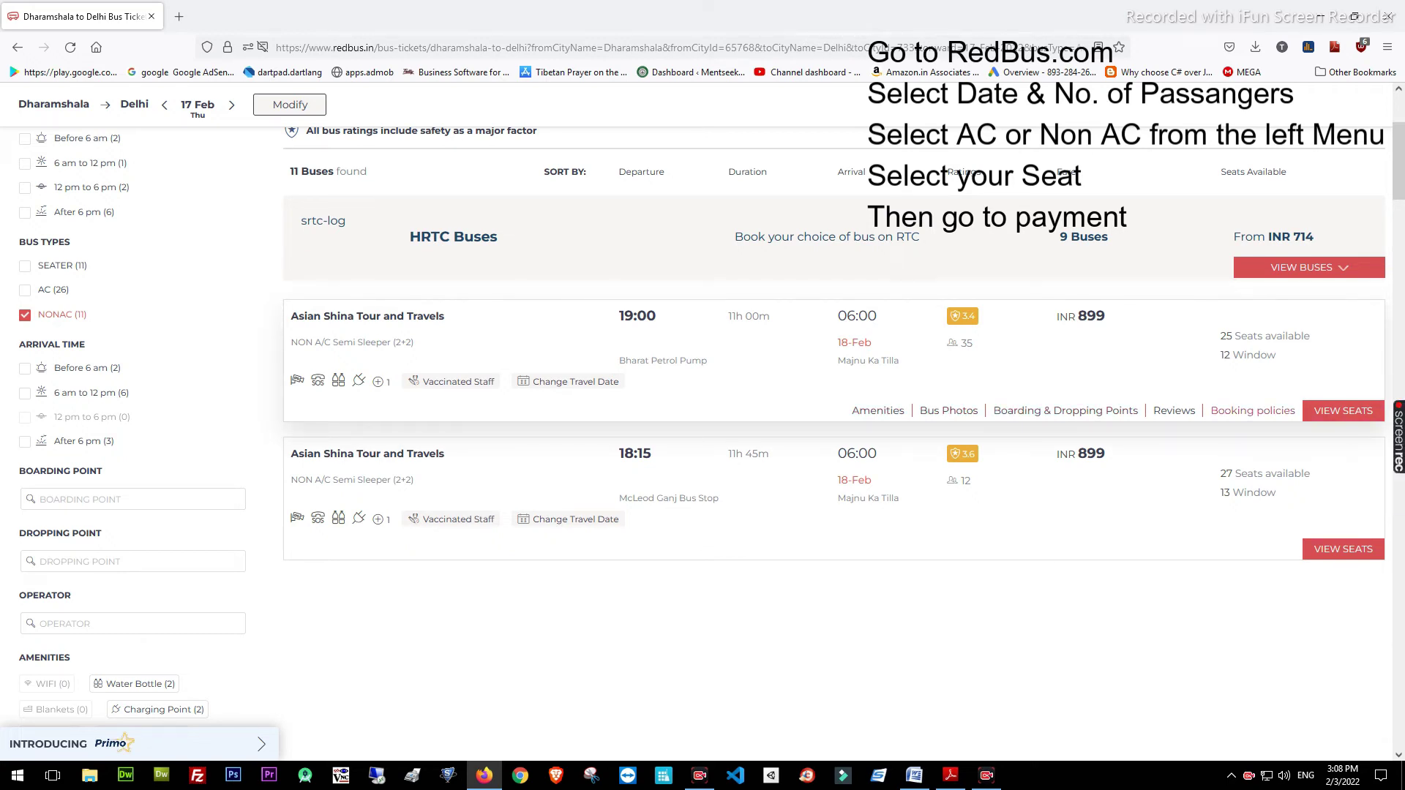
Check the 19:00 Asian Shina bus's photos, boarding points, reviews and policies, then view seats
{"action": "left_click", "coordinate": [948, 410]}
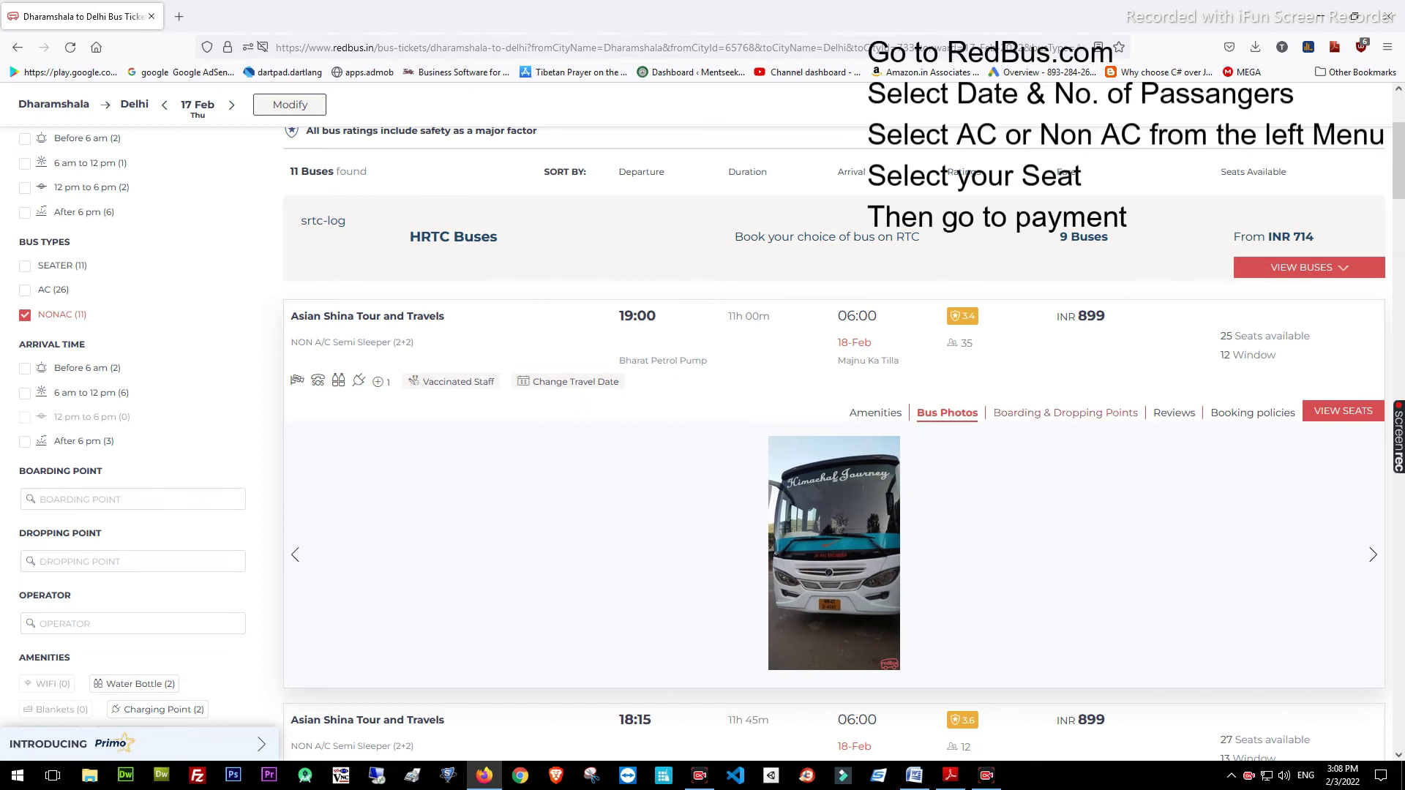
{"action": "left_click", "coordinate": [1066, 413]}
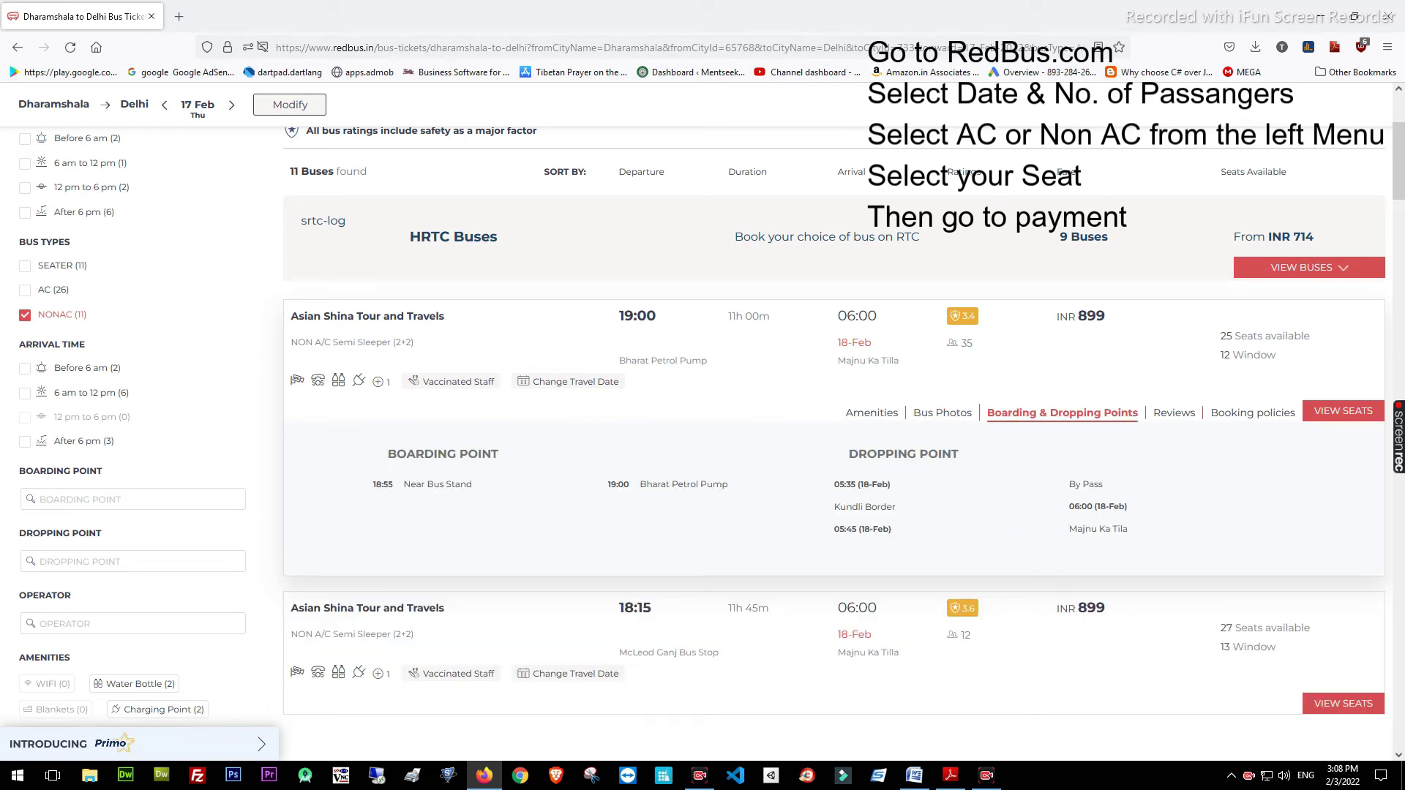
{"action": "left_click", "coordinate": [1173, 413]}
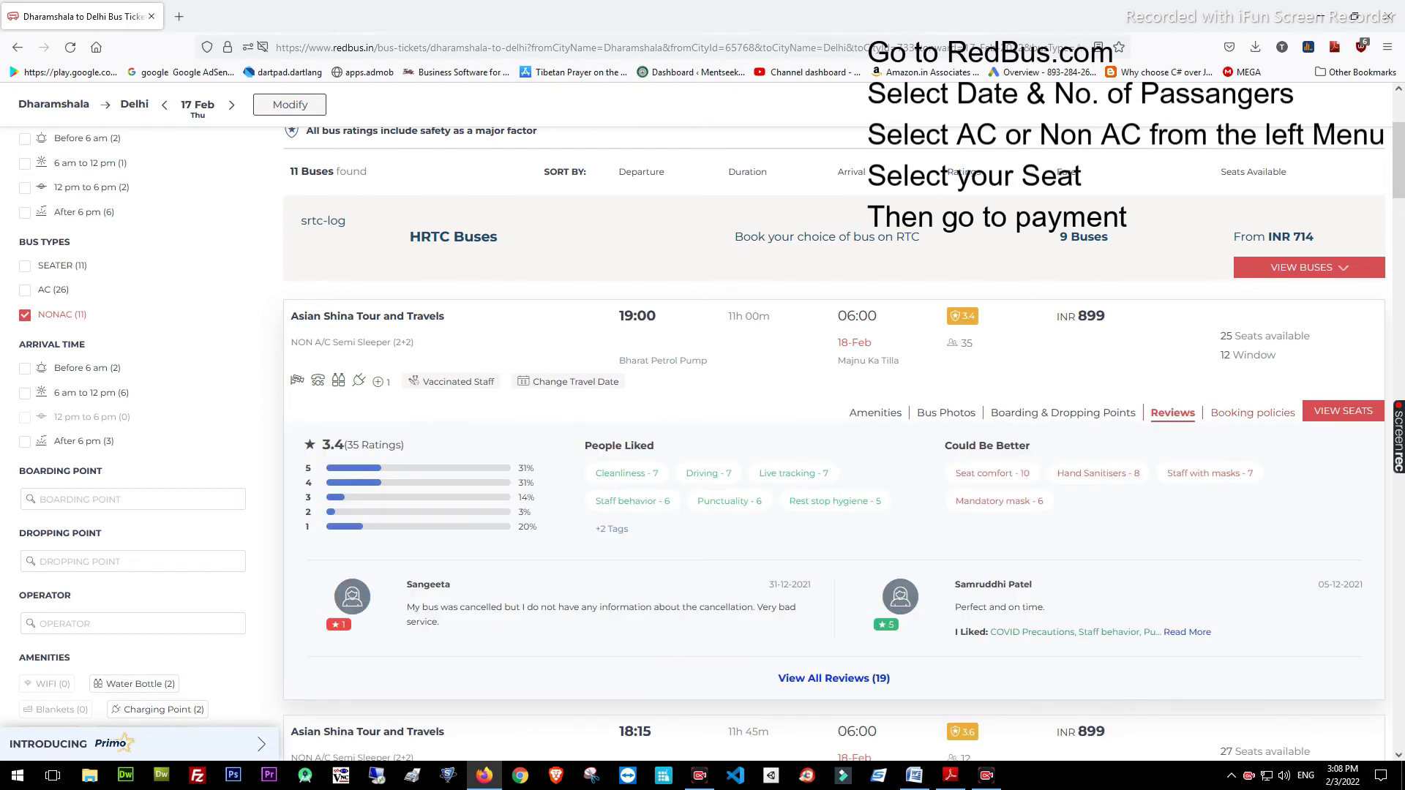
{"action": "left_click", "coordinate": [1252, 413]}
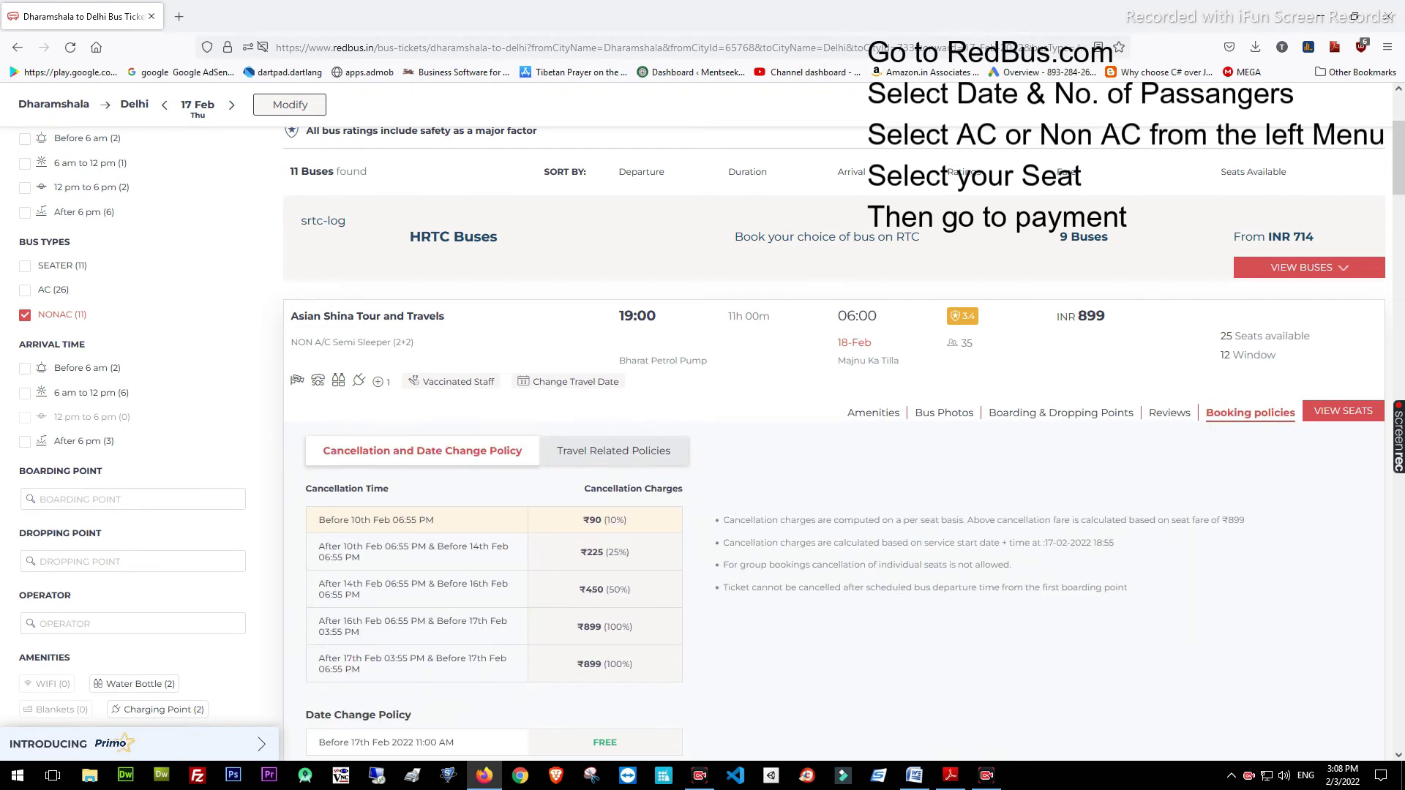
{"action": "left_click", "coordinate": [1343, 411]}
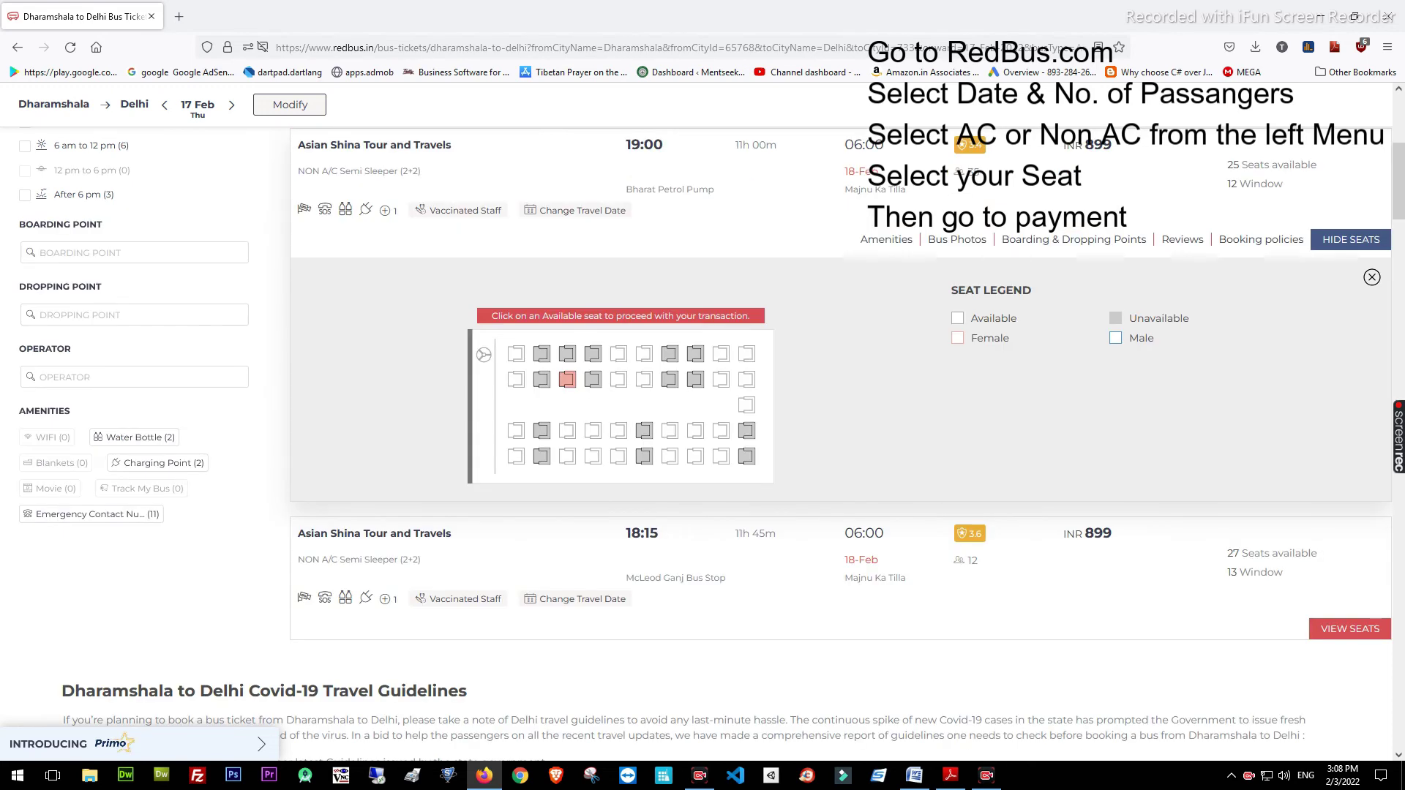
Book seats 11 and 12, boarding at Bharat Petrol Pump and dropping at Majnu Ka Tila
{"action": "left_click", "coordinate": [567, 430]}
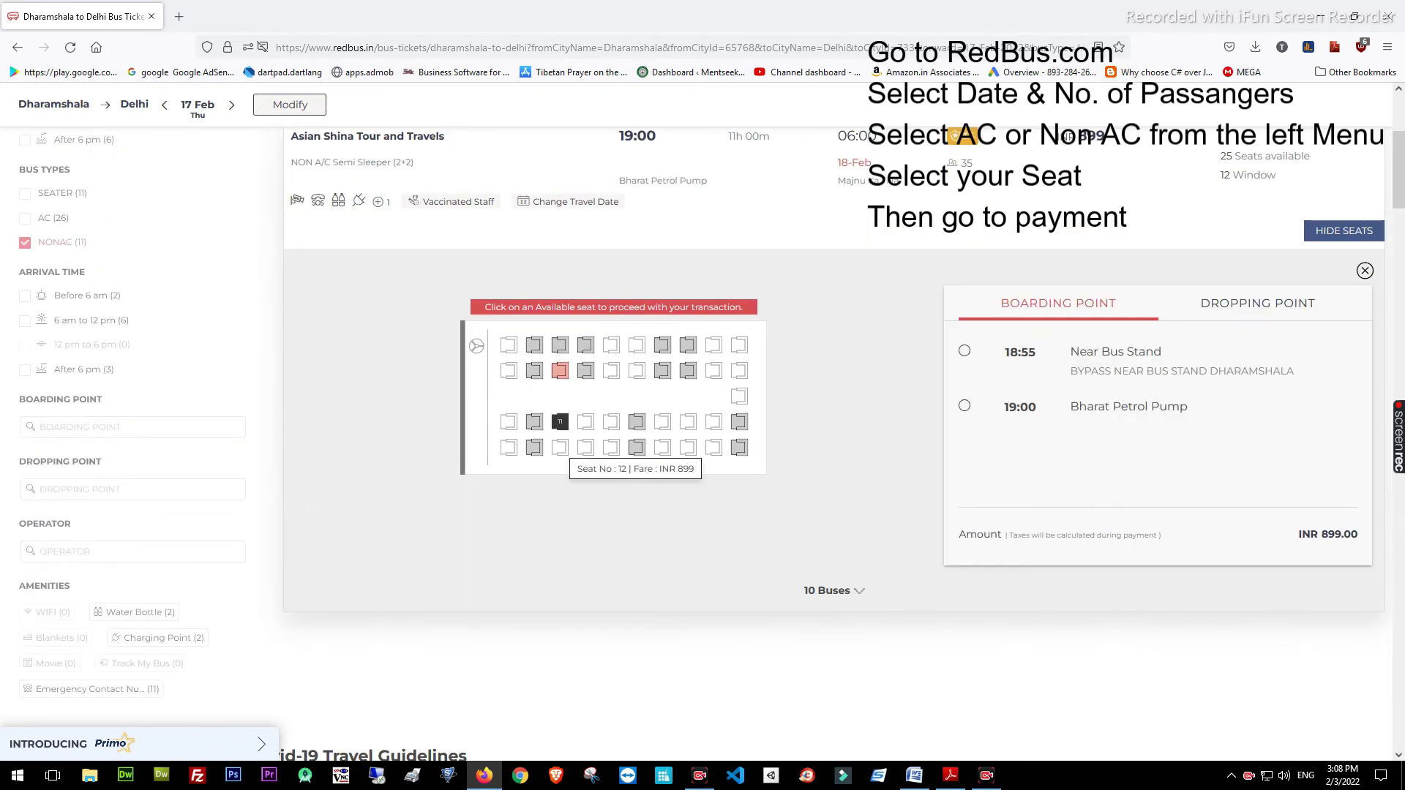
{"action": "left_click", "coordinate": [560, 448]}
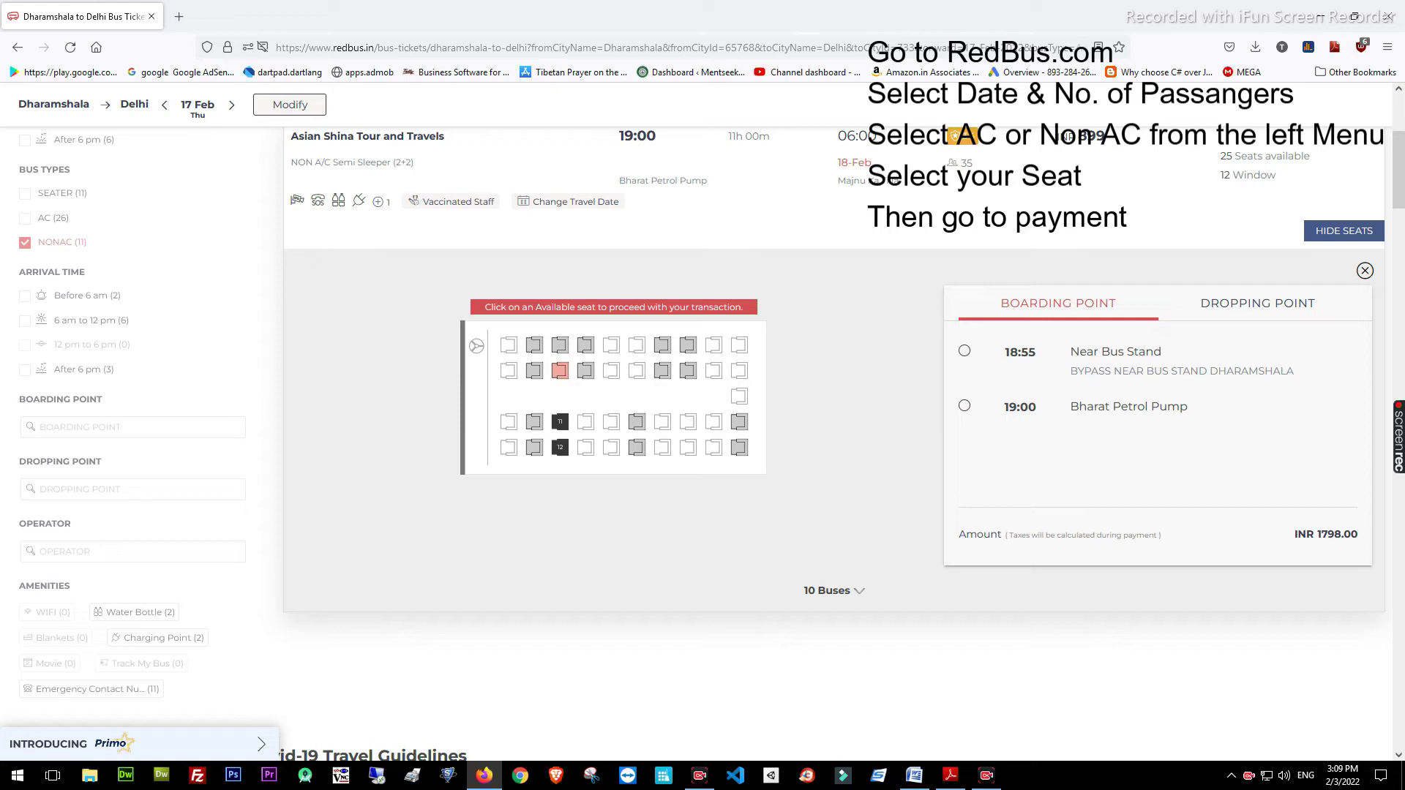
{"action": "left_click", "coordinate": [1258, 304]}
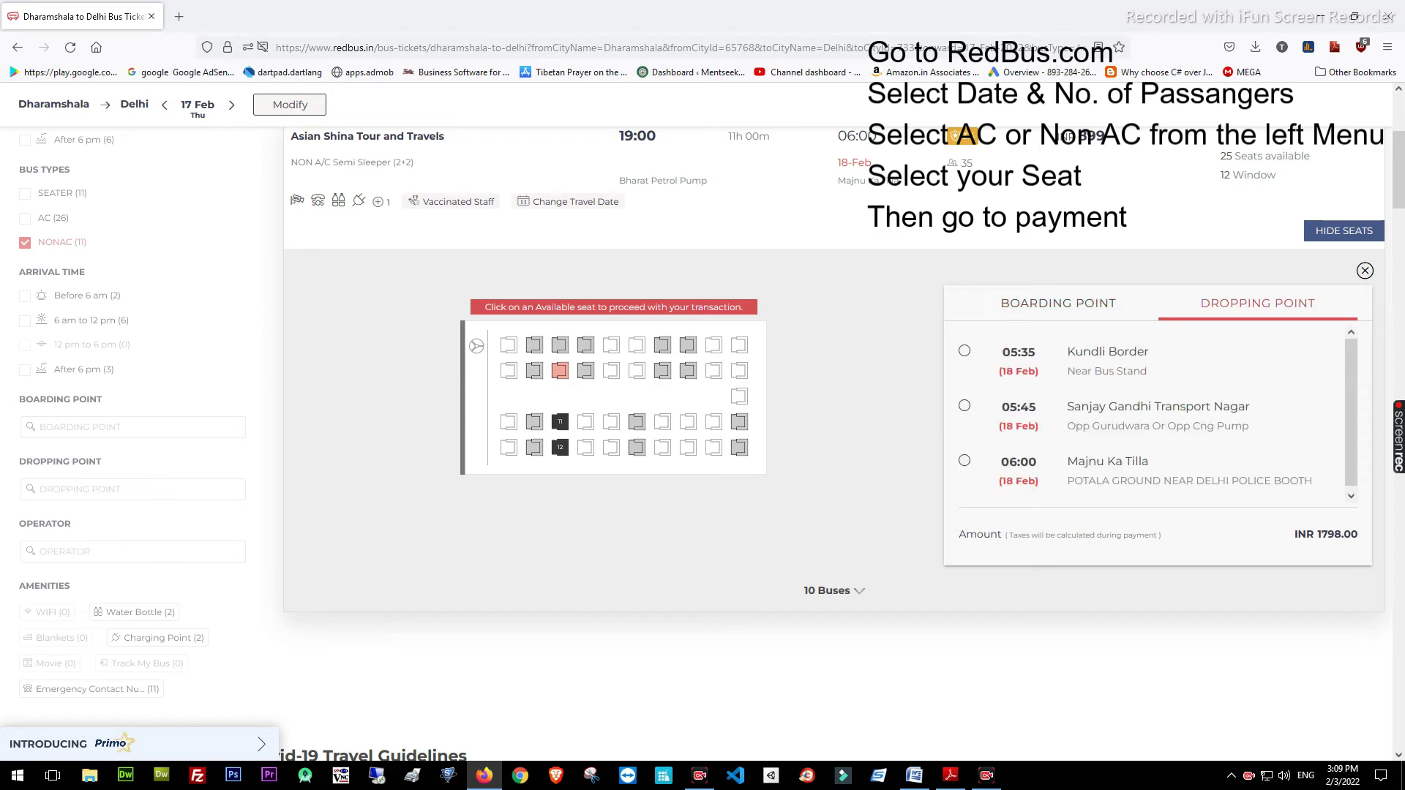
{"action": "left_click", "coordinate": [965, 460]}
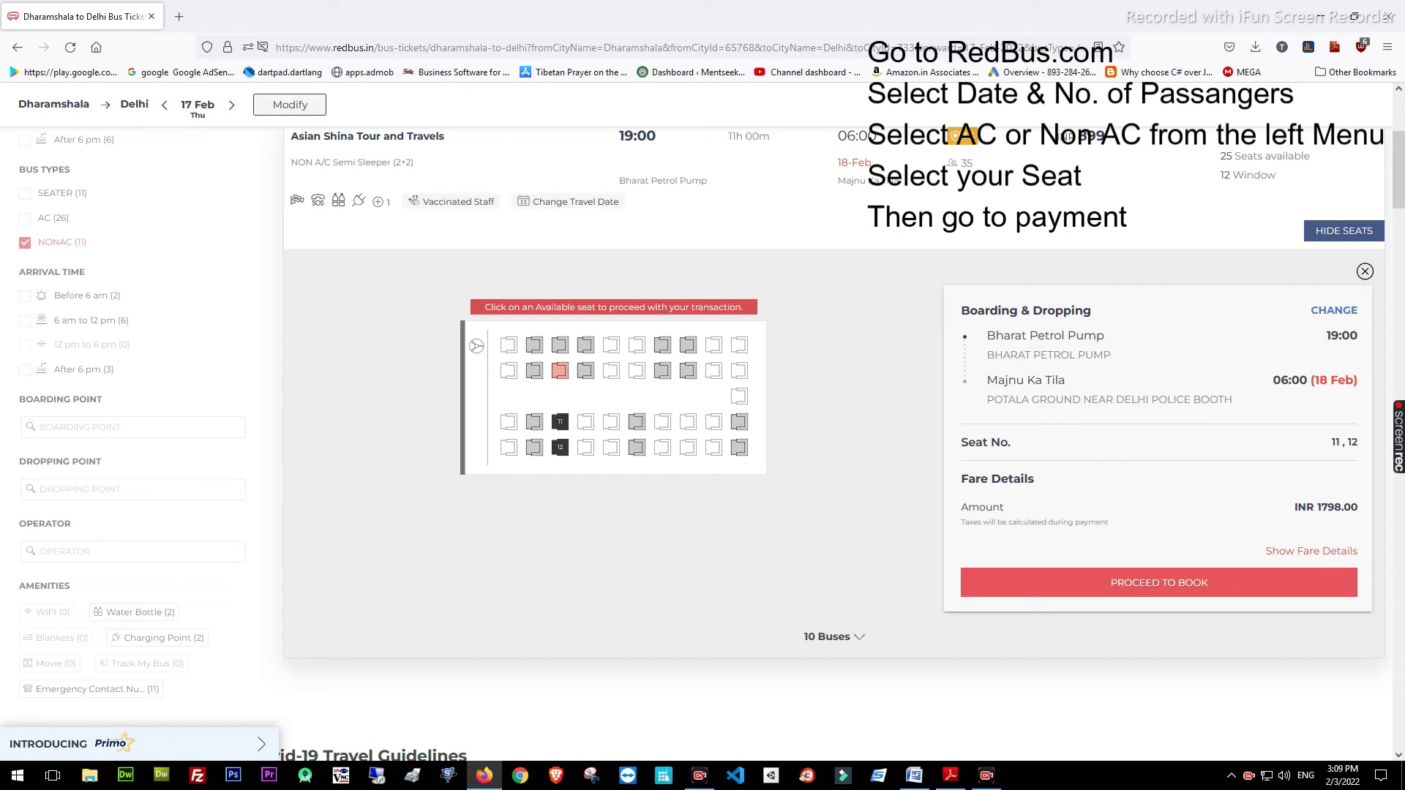
{"action": "left_click", "coordinate": [1160, 582]}
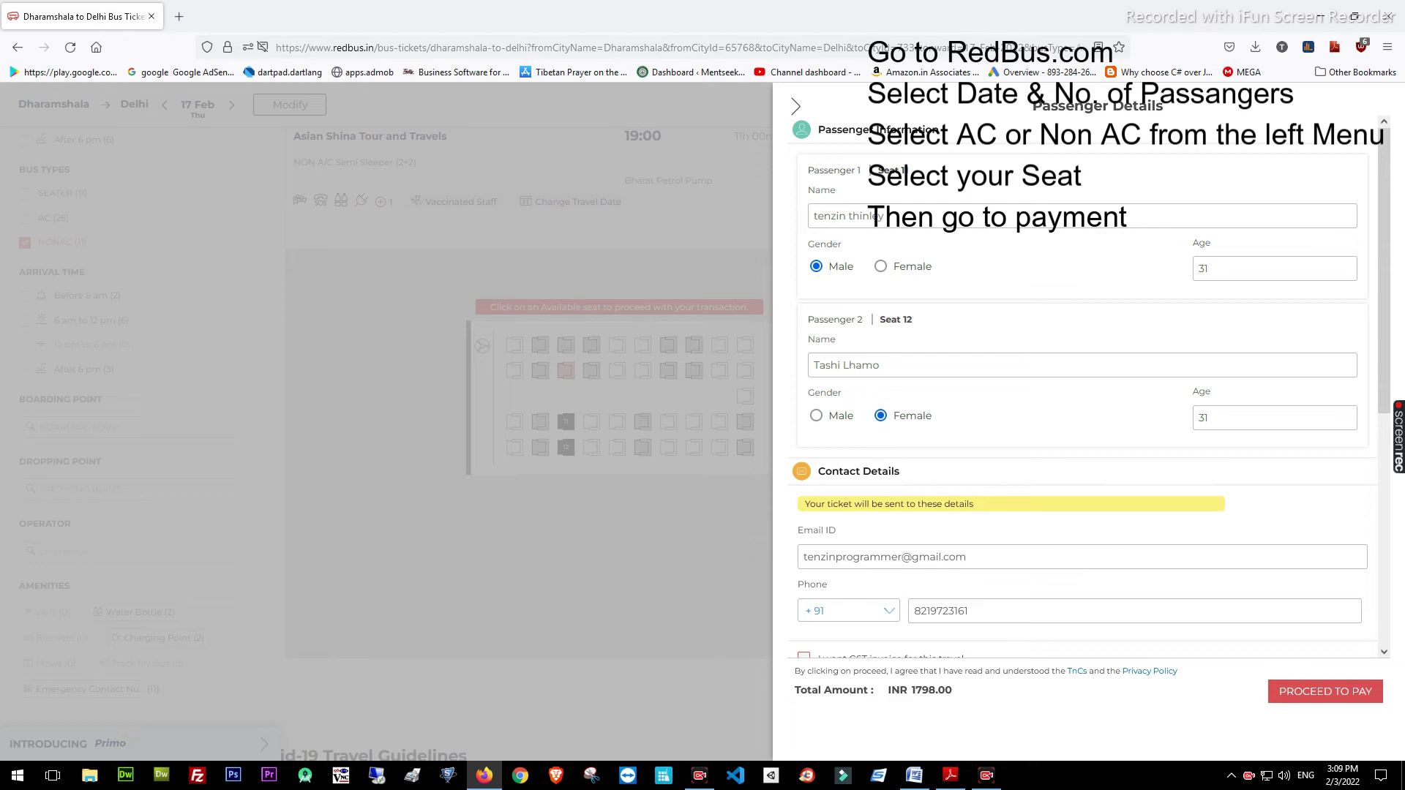
Review both passengers' names, ages, contact and insurance options, then close the form
{"action": "scroll", "coordinate": [1090, 381], "scroll_direction": "down", "scroll_amount": 3}
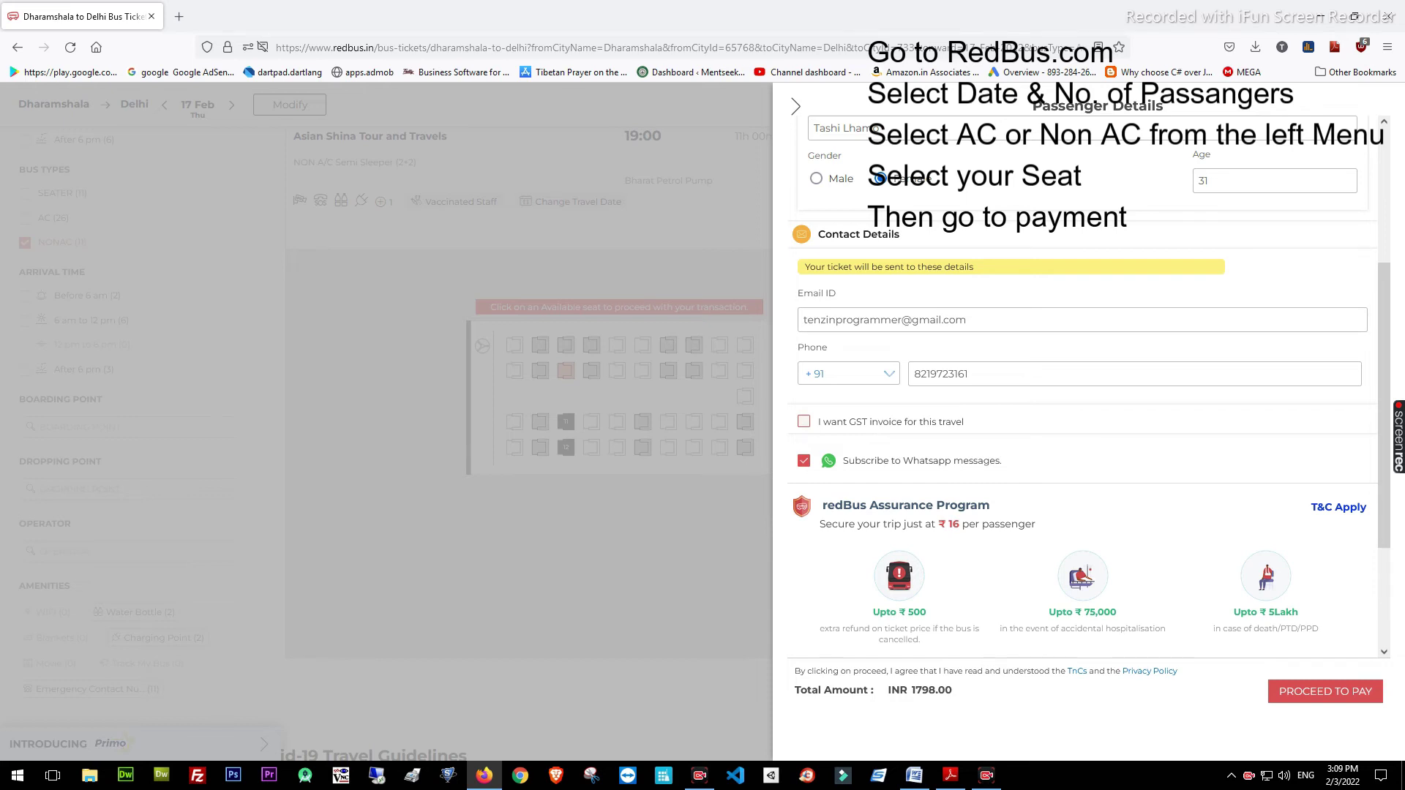
{"action": "scroll", "coordinate": [1083, 381], "scroll_direction": "down", "scroll_amount": 2}
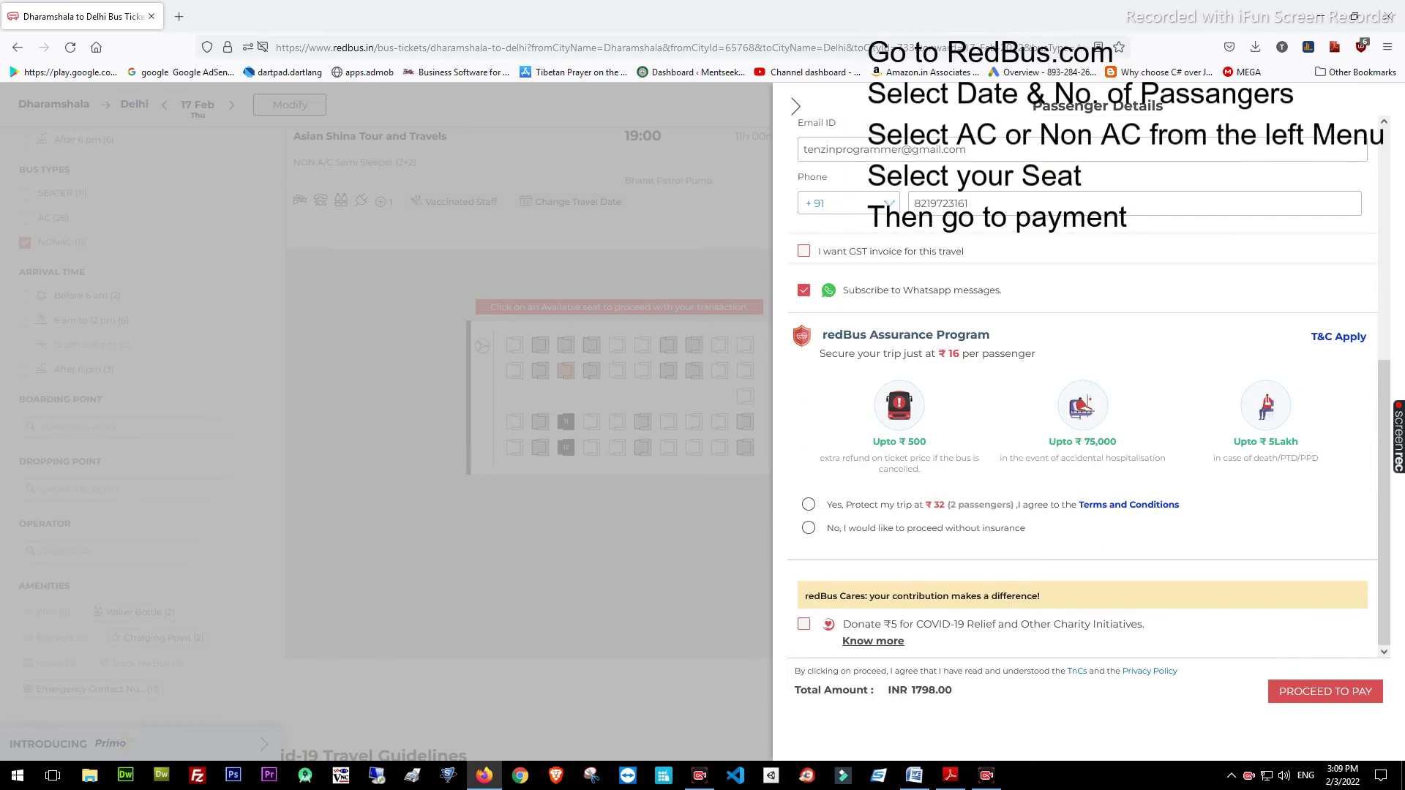
{"action": "left_click_drag", "start_coordinate": [795, 690], "coordinate": [953, 690]}
{"action": "scroll", "coordinate": [1090, 386], "scroll_direction": "up", "scroll_amount": 5}
{"action": "scroll", "coordinate": [1090, 387], "scroll_direction": "up", "scroll_amount": 1}
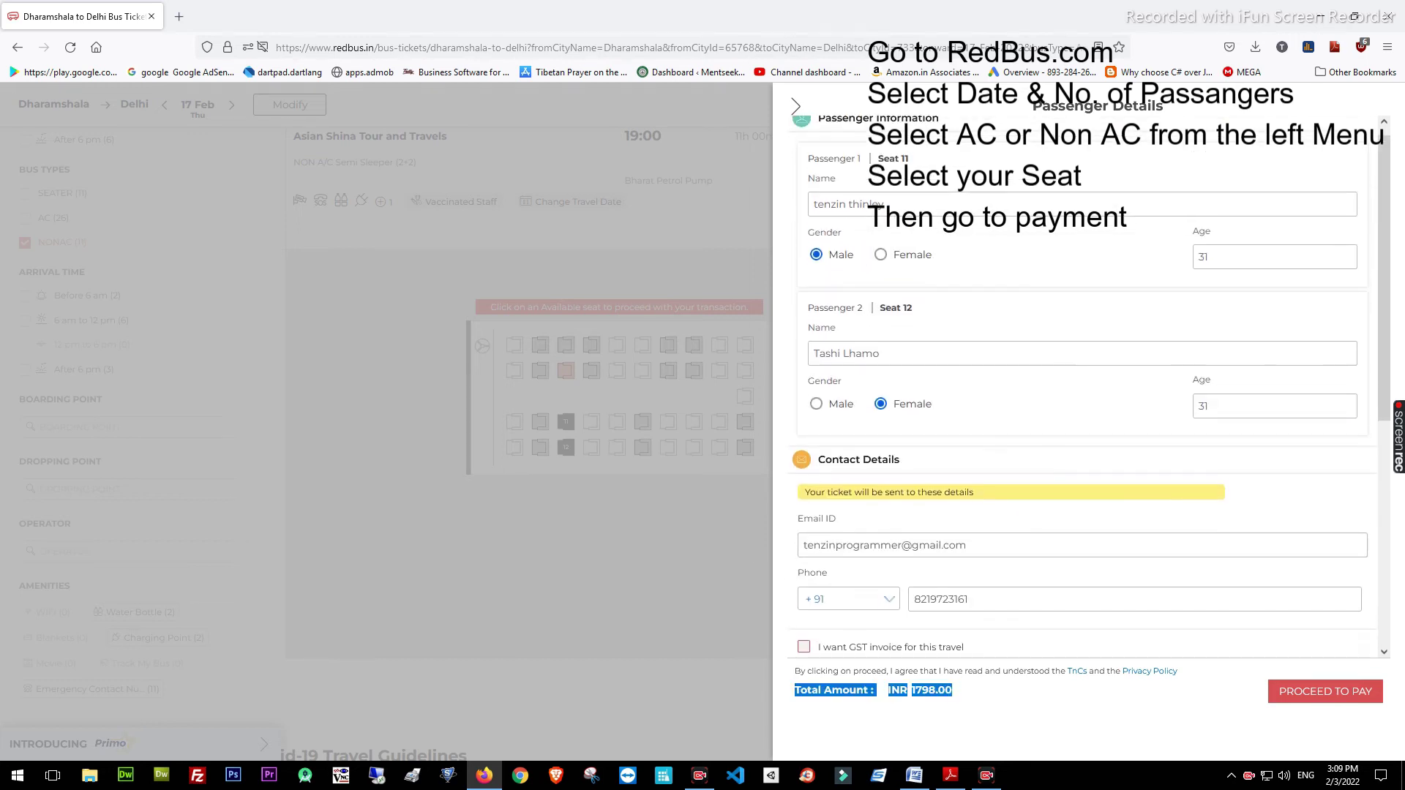
{"action": "left_click", "coordinate": [881, 365]}
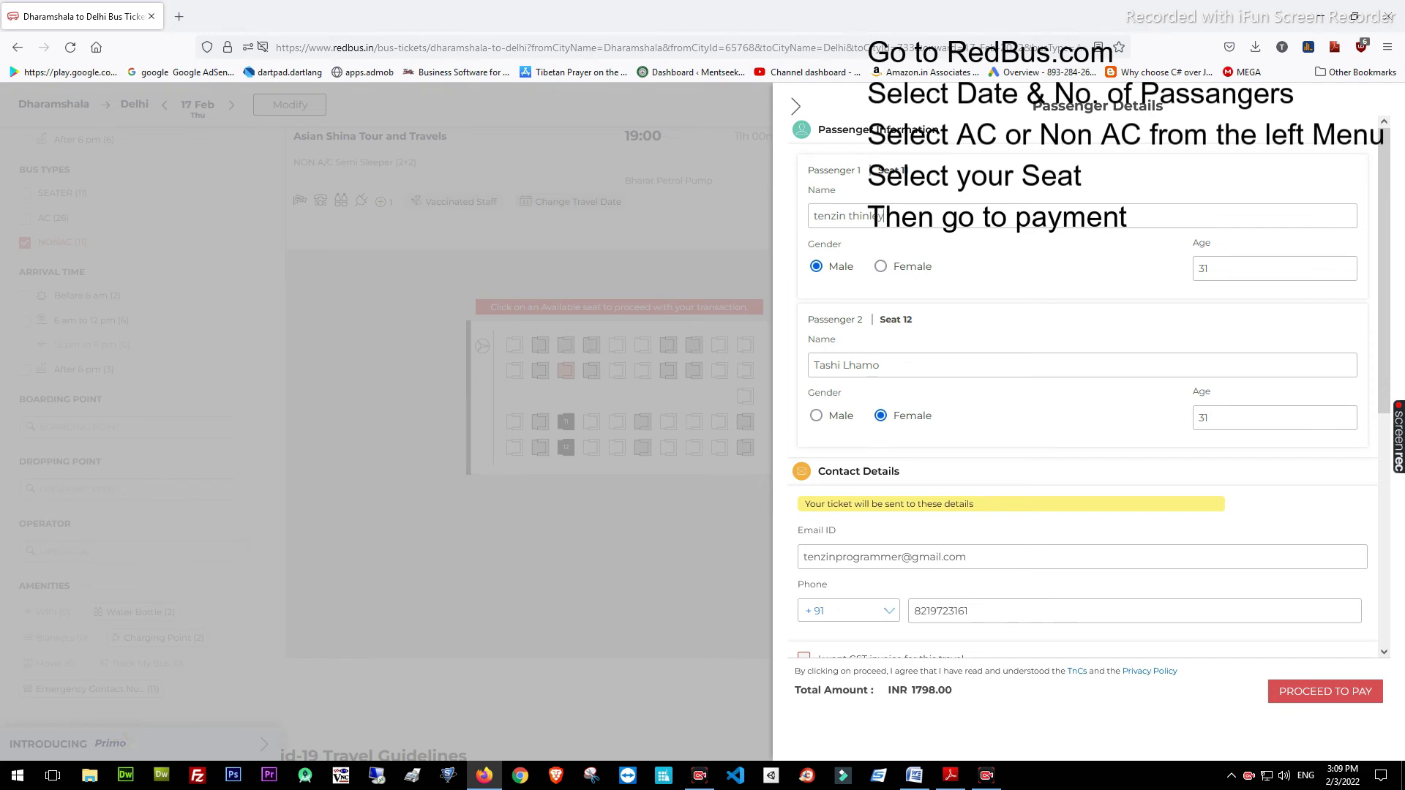
{"action": "scroll", "coordinate": [882, 216], "scroll_direction": "down", "scroll_amount": 5}
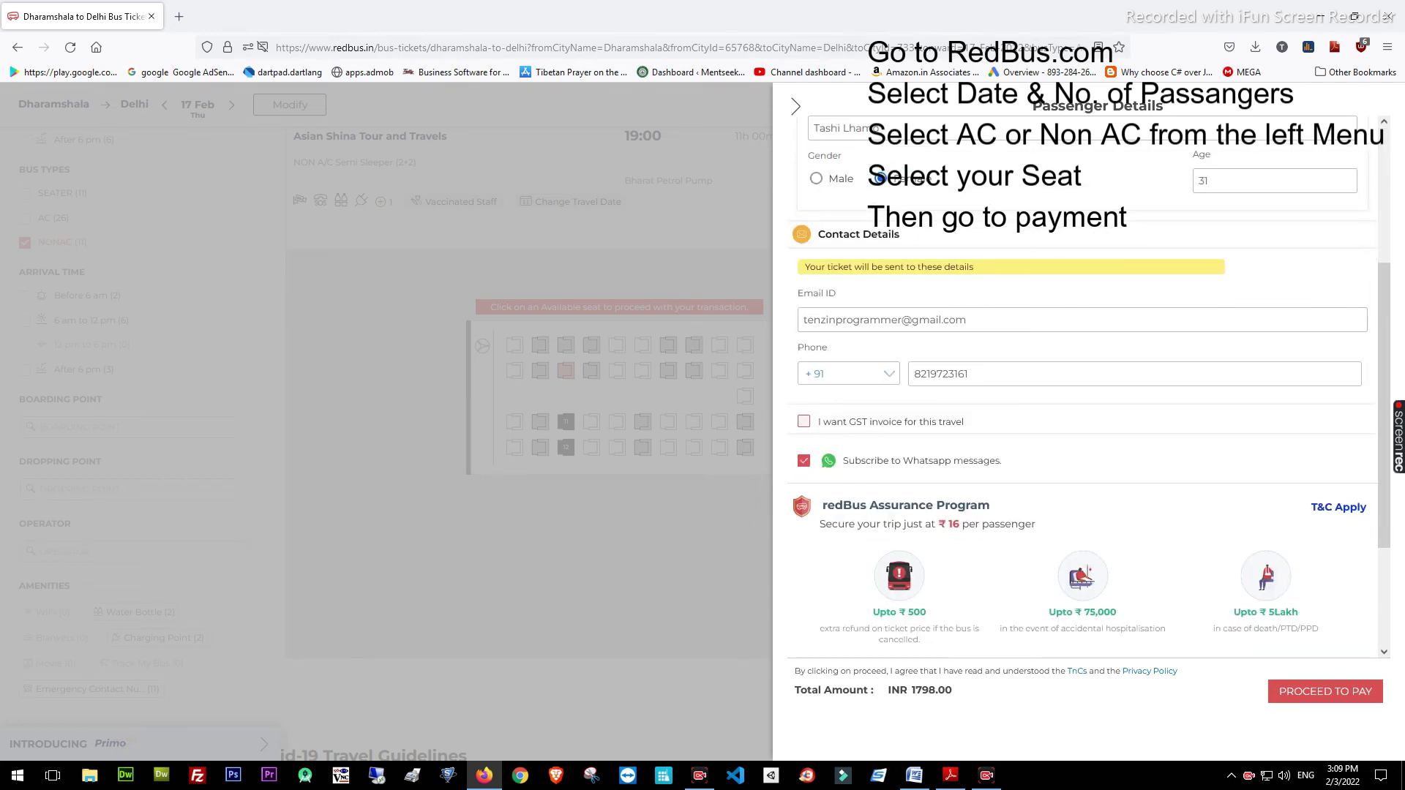
{"action": "scroll", "coordinate": [1083, 380], "scroll_direction": "down", "scroll_amount": 3}
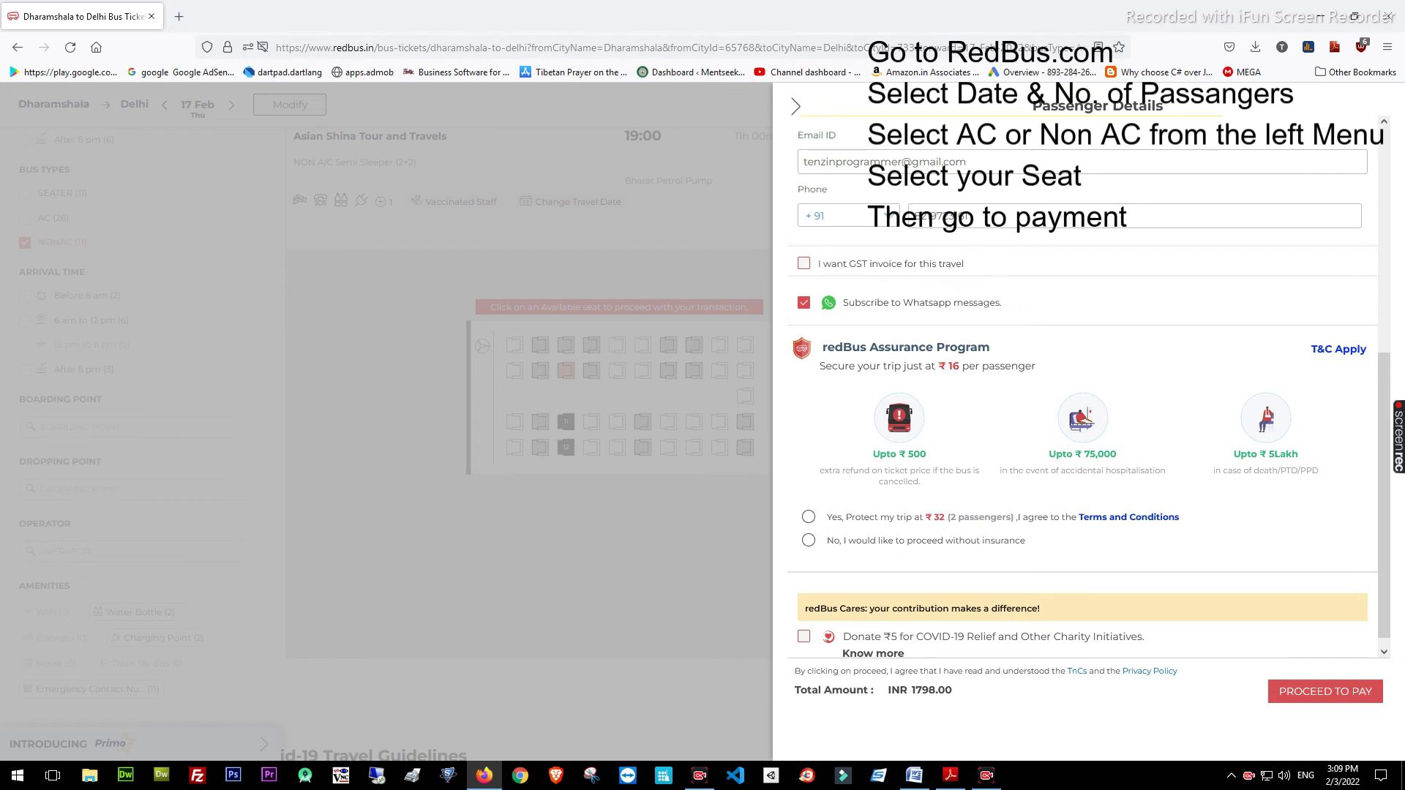
{"action": "scroll", "coordinate": [1083, 380], "scroll_direction": "down", "scroll_amount": 1}
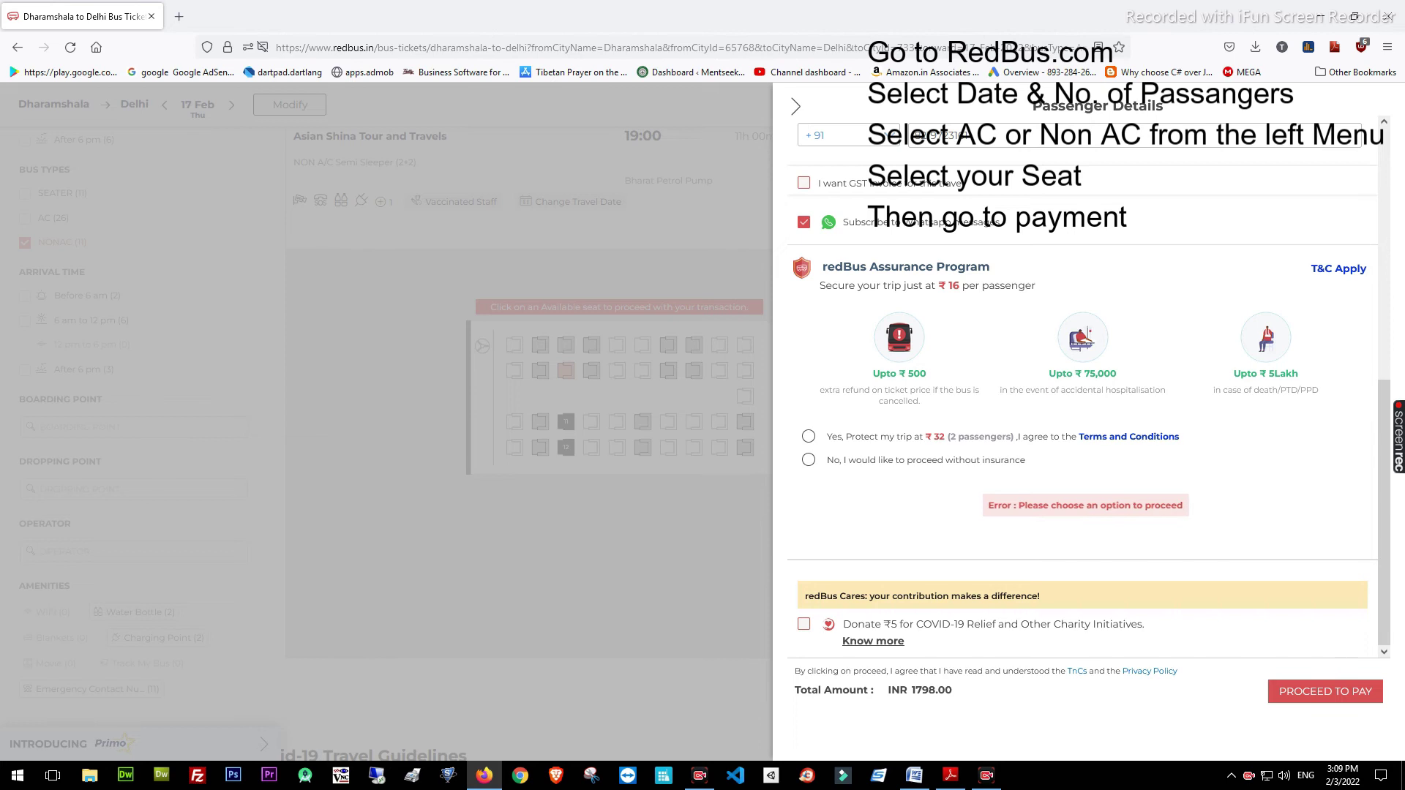
{"action": "key", "text": "Escape"}
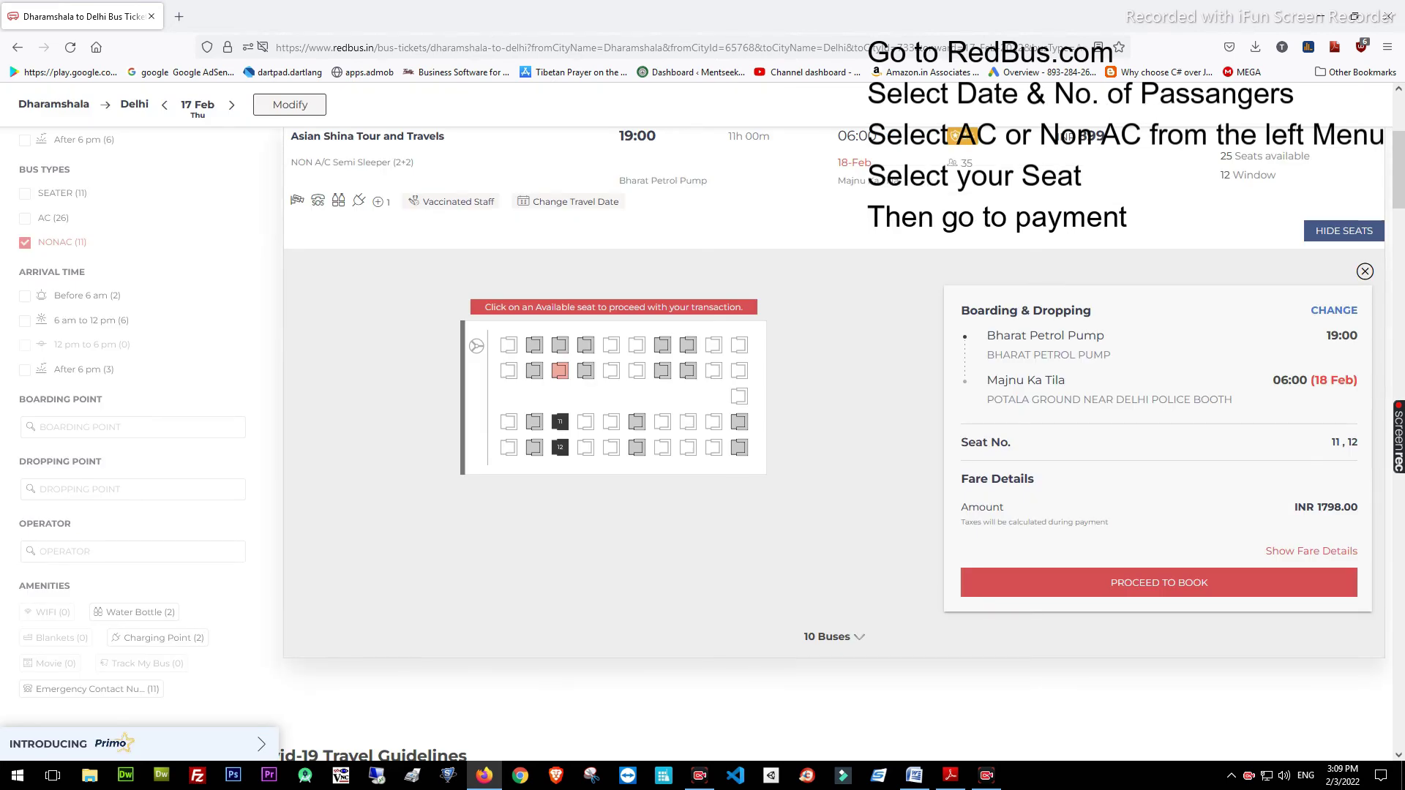
Review the Majnu Ka Tila drop-off point and arrival time in the booking summary
{"action": "left_click_drag", "start_coordinate": [988, 380], "coordinate": [1354, 379]}
{"action": "left_click", "coordinate": [1355, 380]}
{"action": "scroll", "coordinate": [841, 439], "scroll_direction": "up", "scroll_amount": 2}
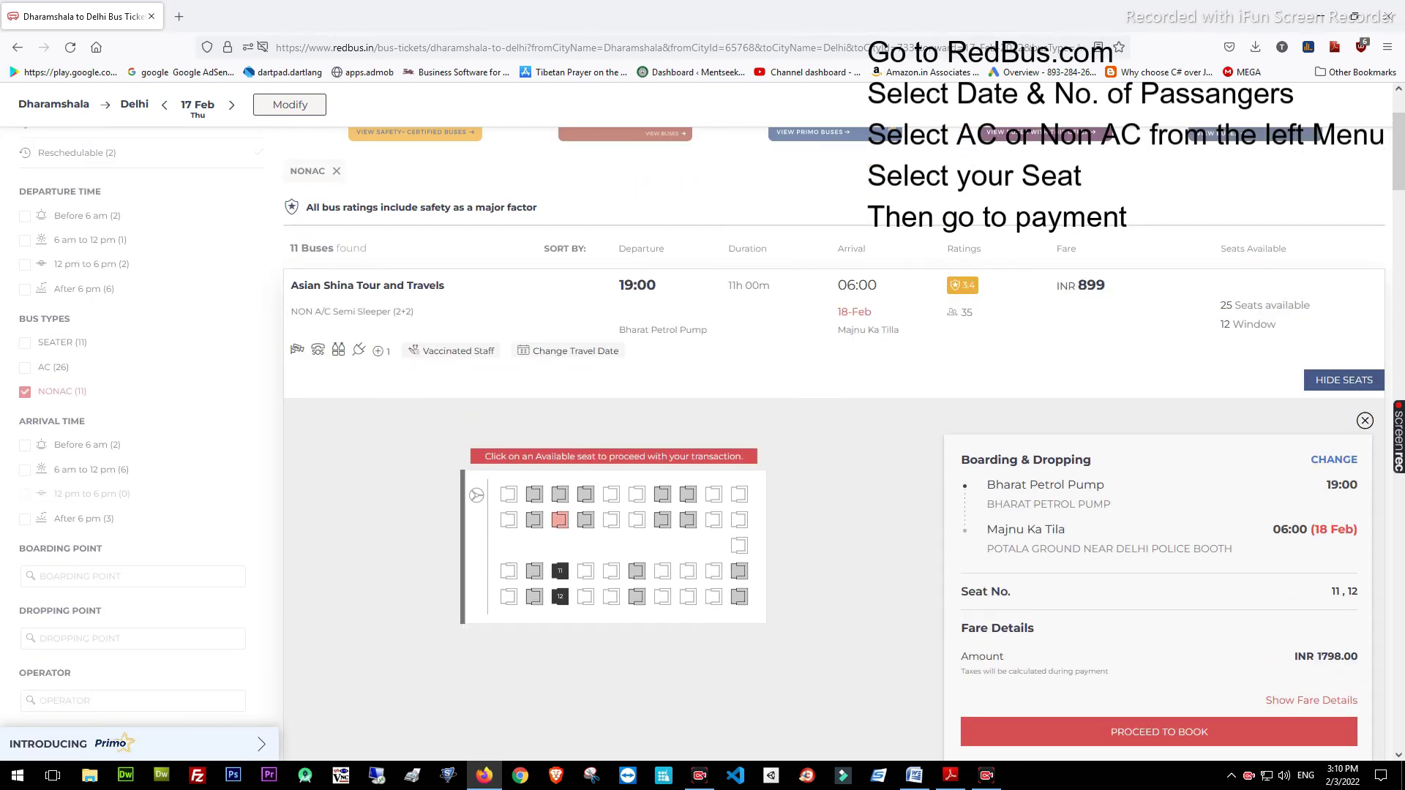
{"action": "scroll", "coordinate": [841, 439], "scroll_direction": "down", "scroll_amount": 3}
Proceed to booking, decline the trip insurance, and continue to the payment page
{"action": "left_click", "coordinate": [1160, 433]}
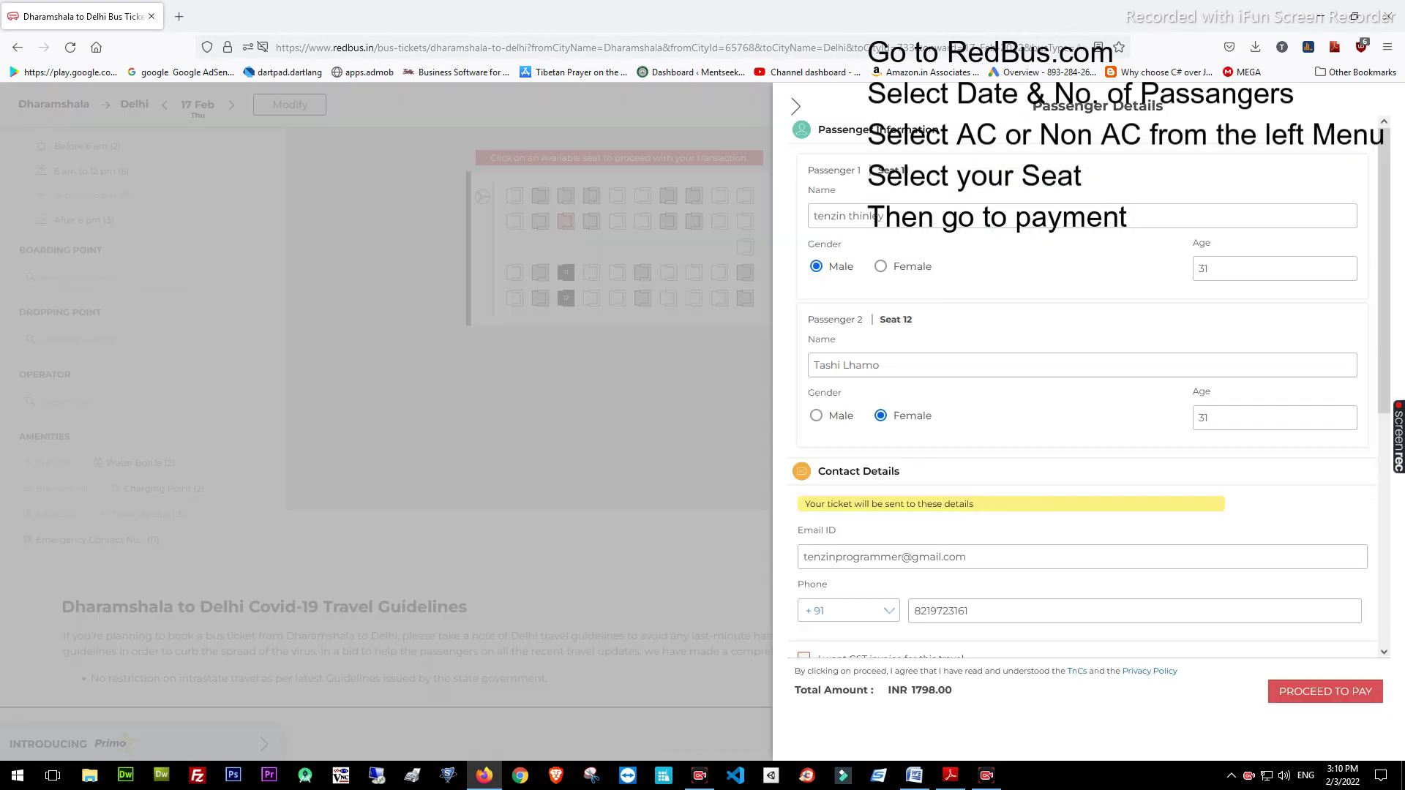
{"action": "scroll", "coordinate": [1083, 440], "scroll_direction": "down", "scroll_amount": 3}
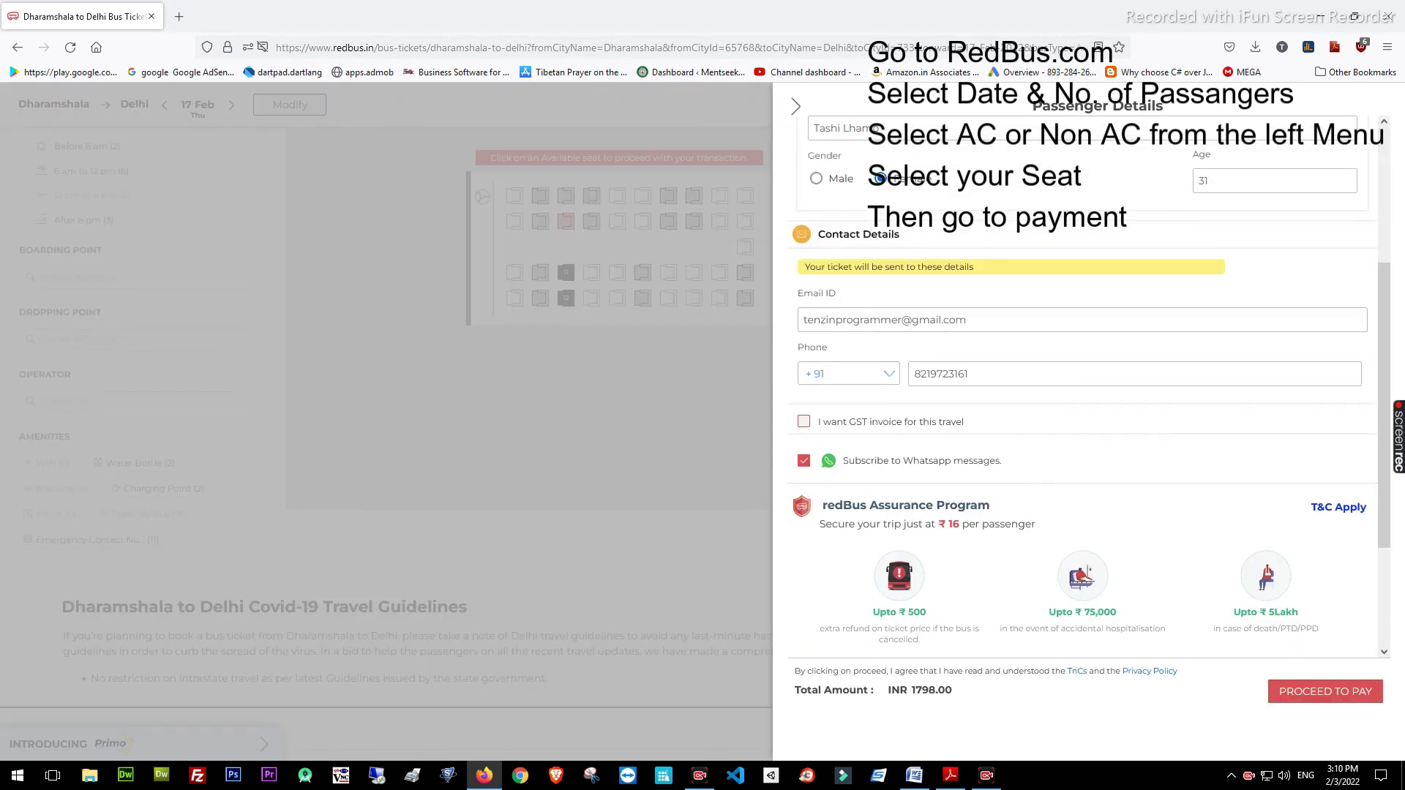
{"action": "left_click", "coordinate": [1325, 692]}
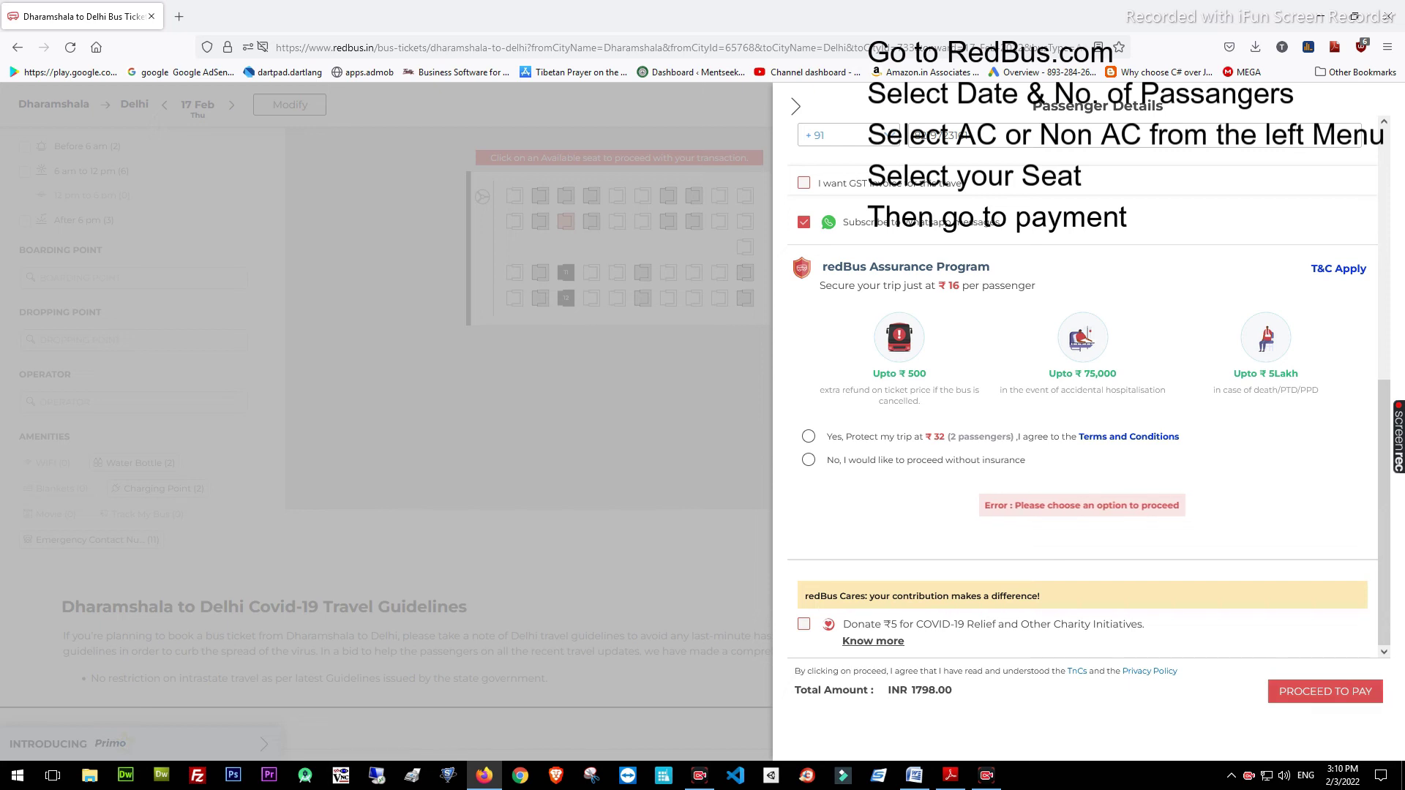
{"action": "left_click", "coordinate": [808, 460]}
{"action": "left_click", "coordinate": [874, 641]}
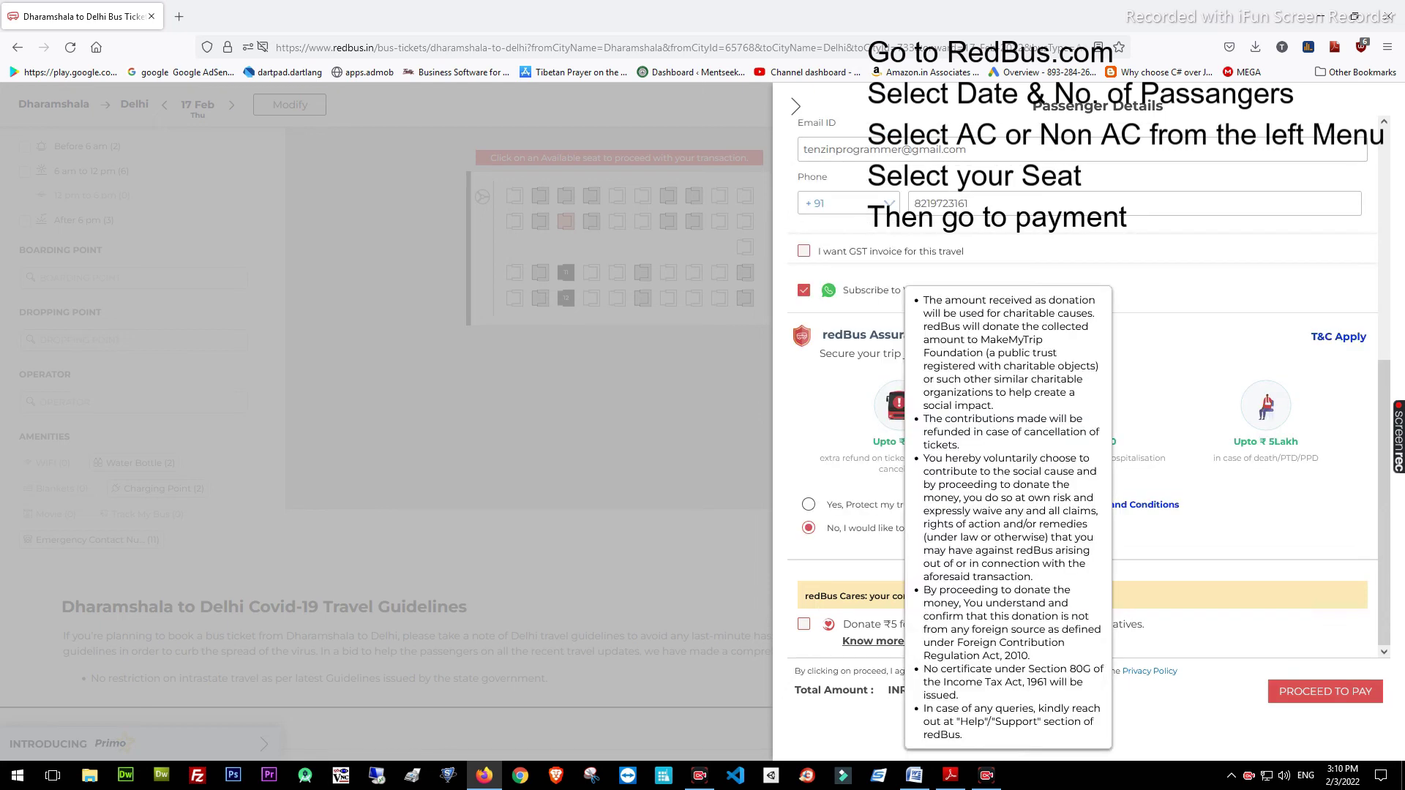
{"action": "left_click", "coordinate": [1326, 692]}
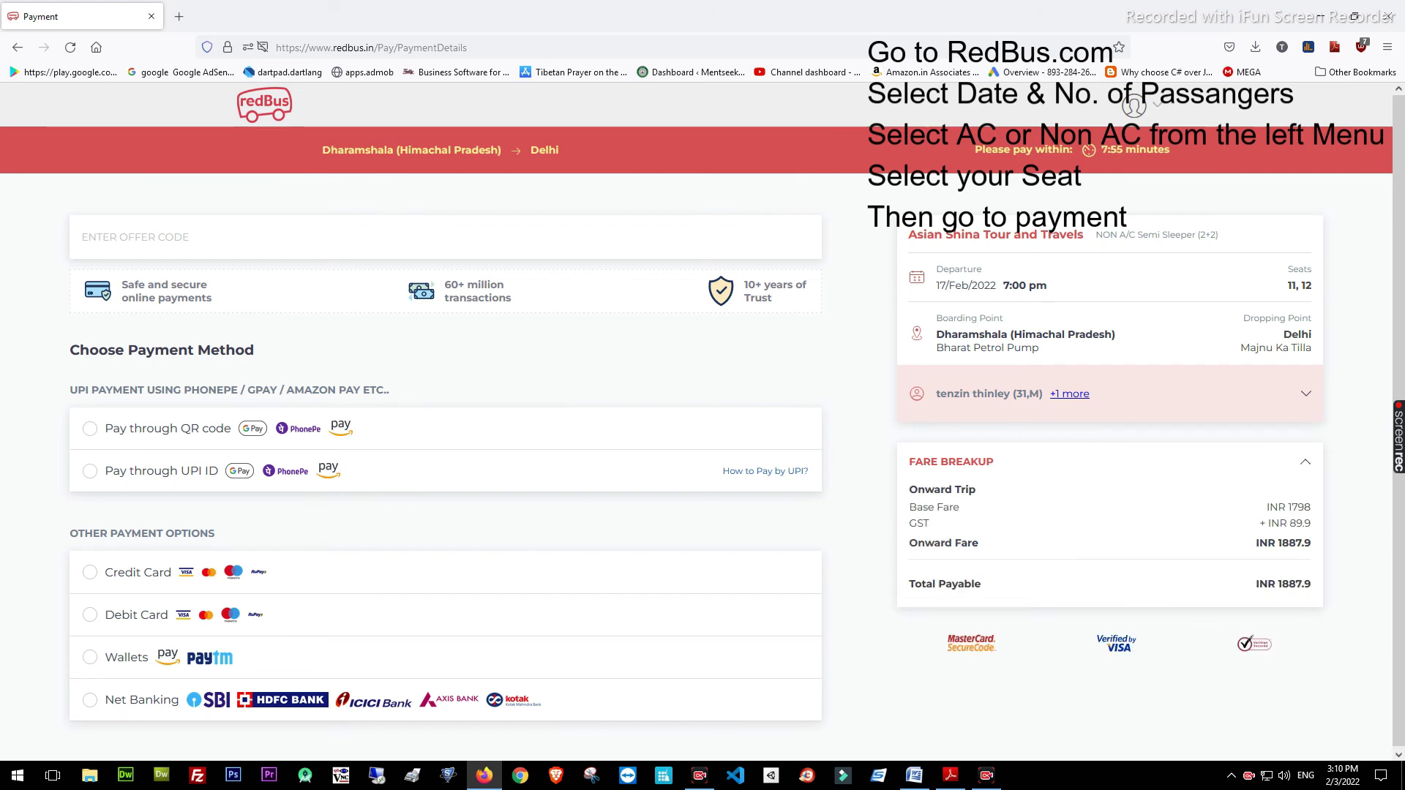
Check the GST charge and expand the summary to list both passengers
{"action": "left_click_drag", "start_coordinate": [1312, 524], "coordinate": [1258, 524]}
{"action": "left_click", "coordinate": [1258, 524]}
{"action": "left_click", "coordinate": [1069, 394]}
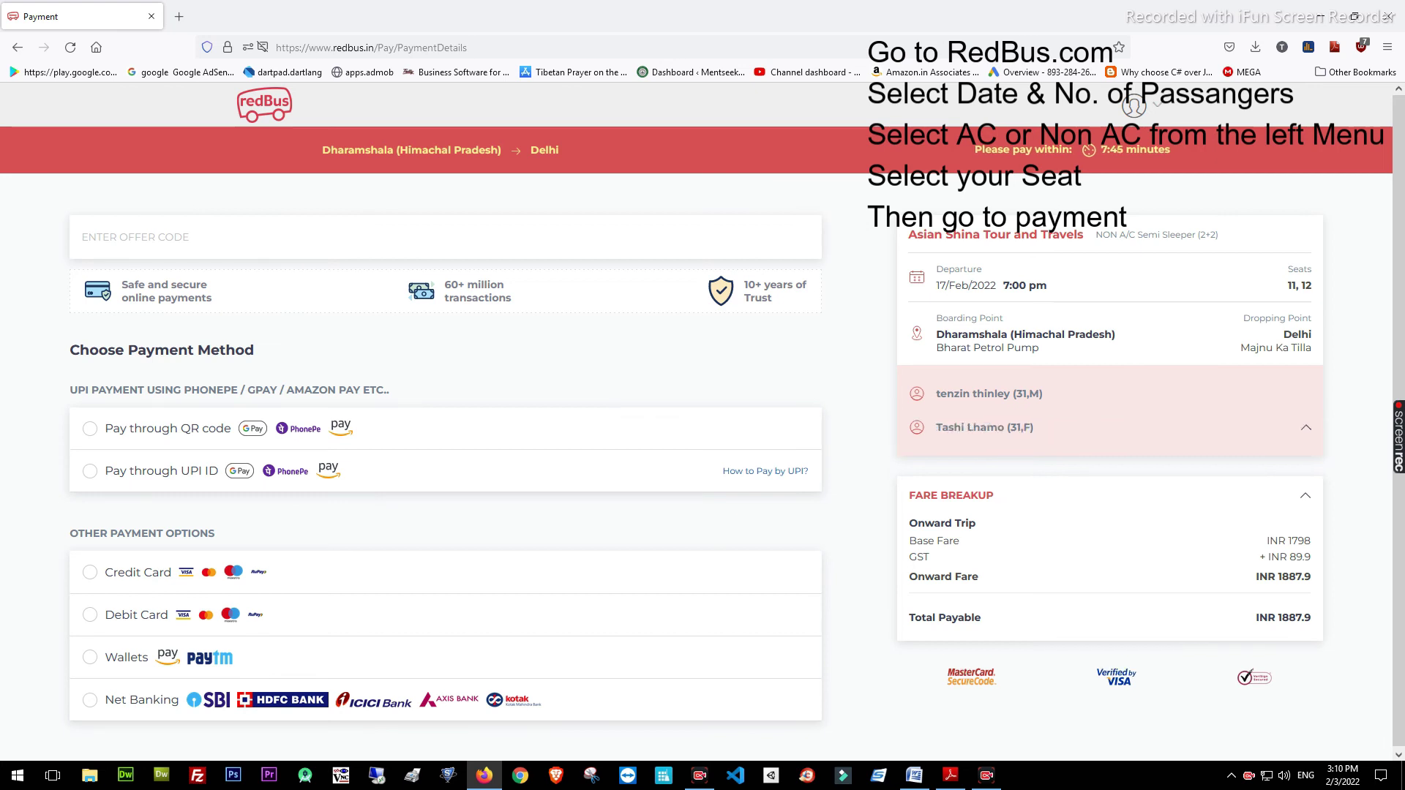
Switch between the UPI ID and Debit Card payment options
{"action": "left_click", "coordinate": [90, 471]}
{"action": "left_click", "coordinate": [90, 614]}
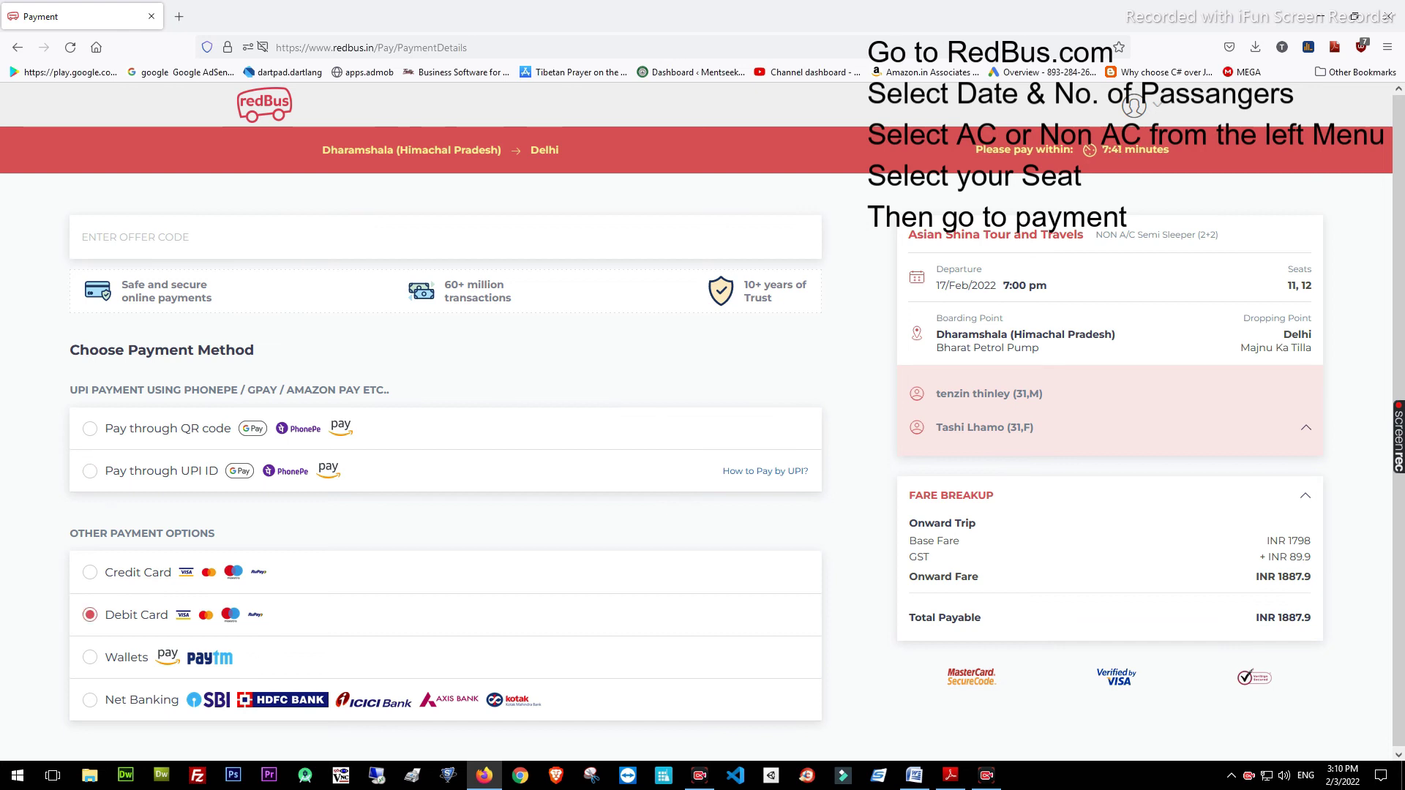
{"action": "scroll", "coordinate": [702, 439], "scroll_direction": "down", "scroll_amount": 2}
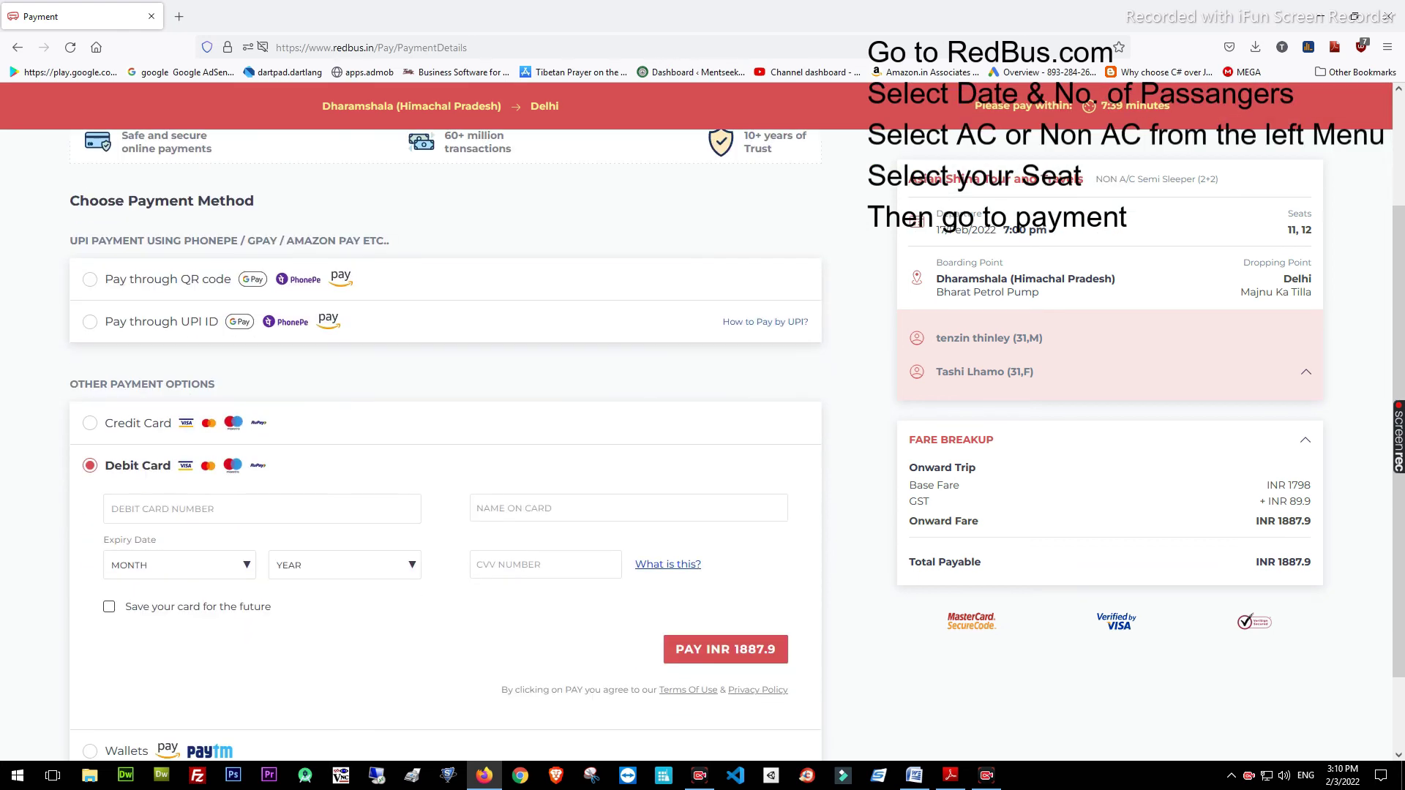
{"action": "scroll", "coordinate": [446, 439], "scroll_direction": "up", "scroll_amount": 1}
Pay the INR 1887.9 fare by entering and verifying the payer's UPI ID
{"action": "left_click", "coordinate": [90, 396]}
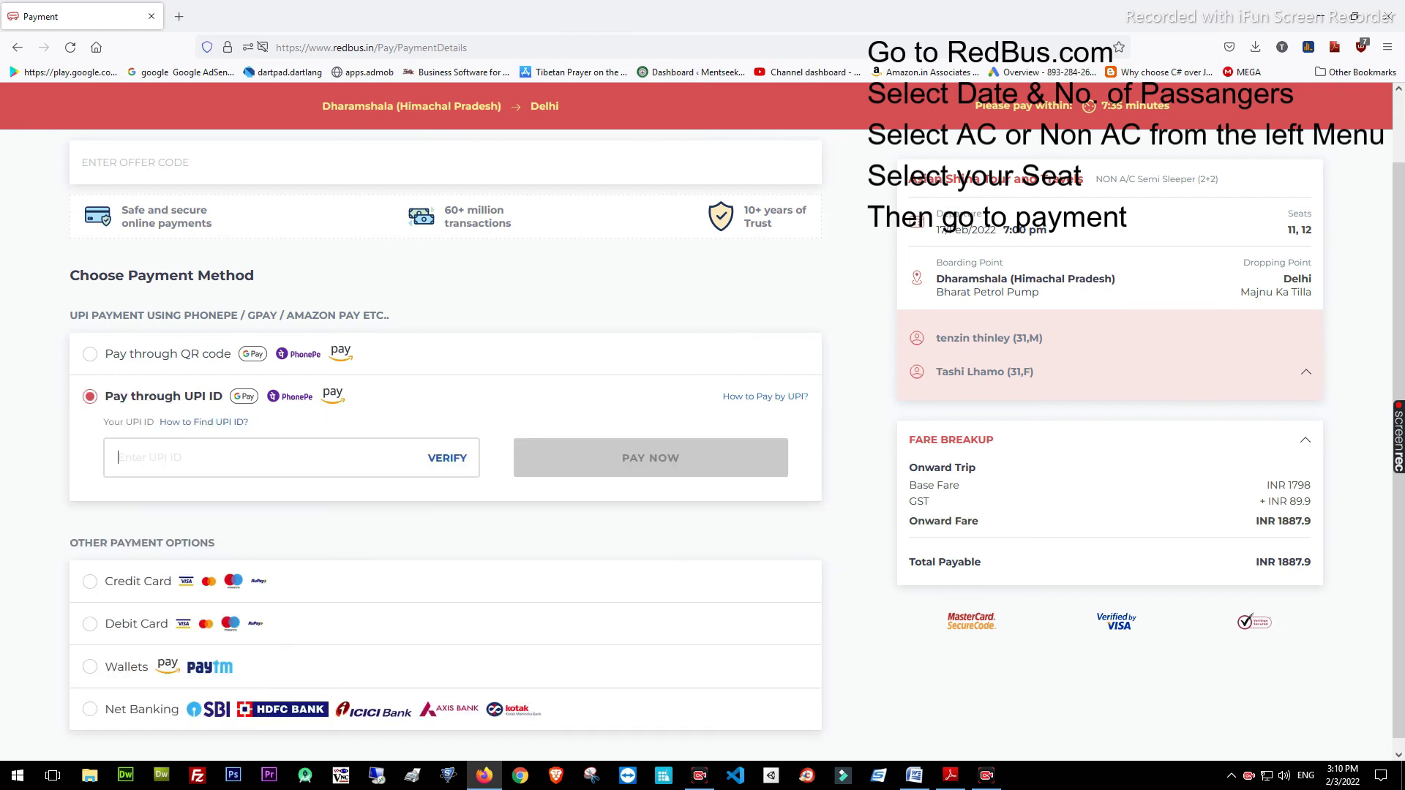
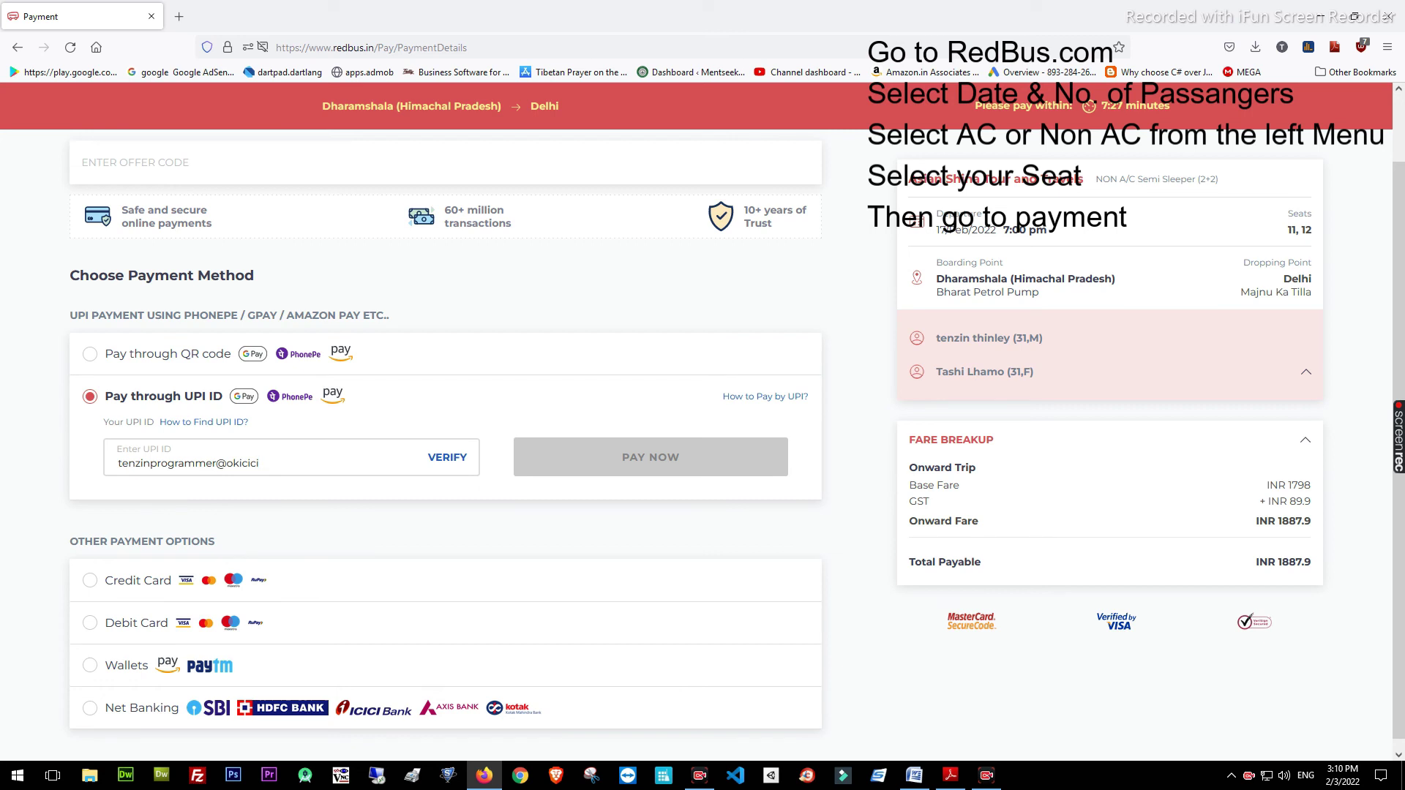
{"action": "left_click", "coordinate": [447, 458]}
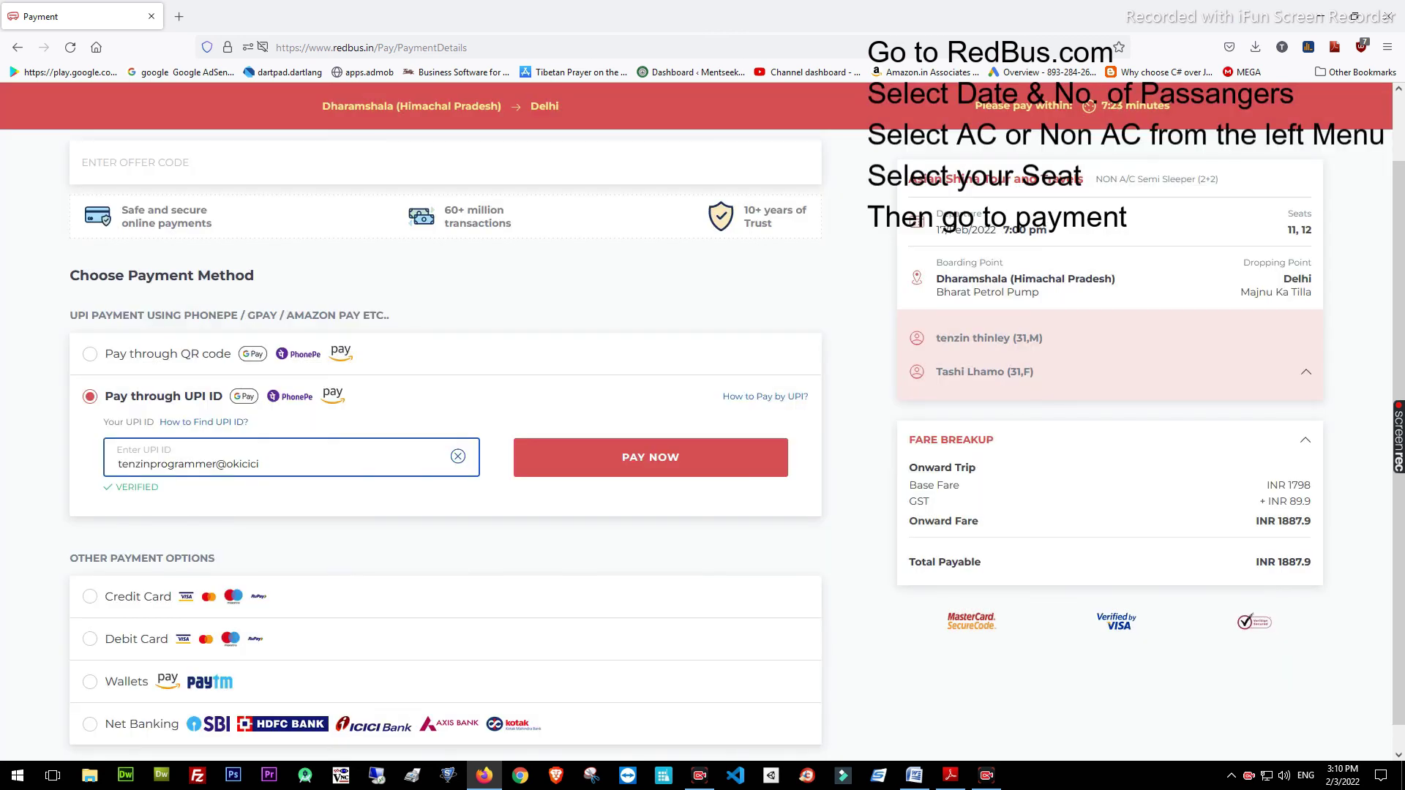
{"action": "key", "text": "Return"}
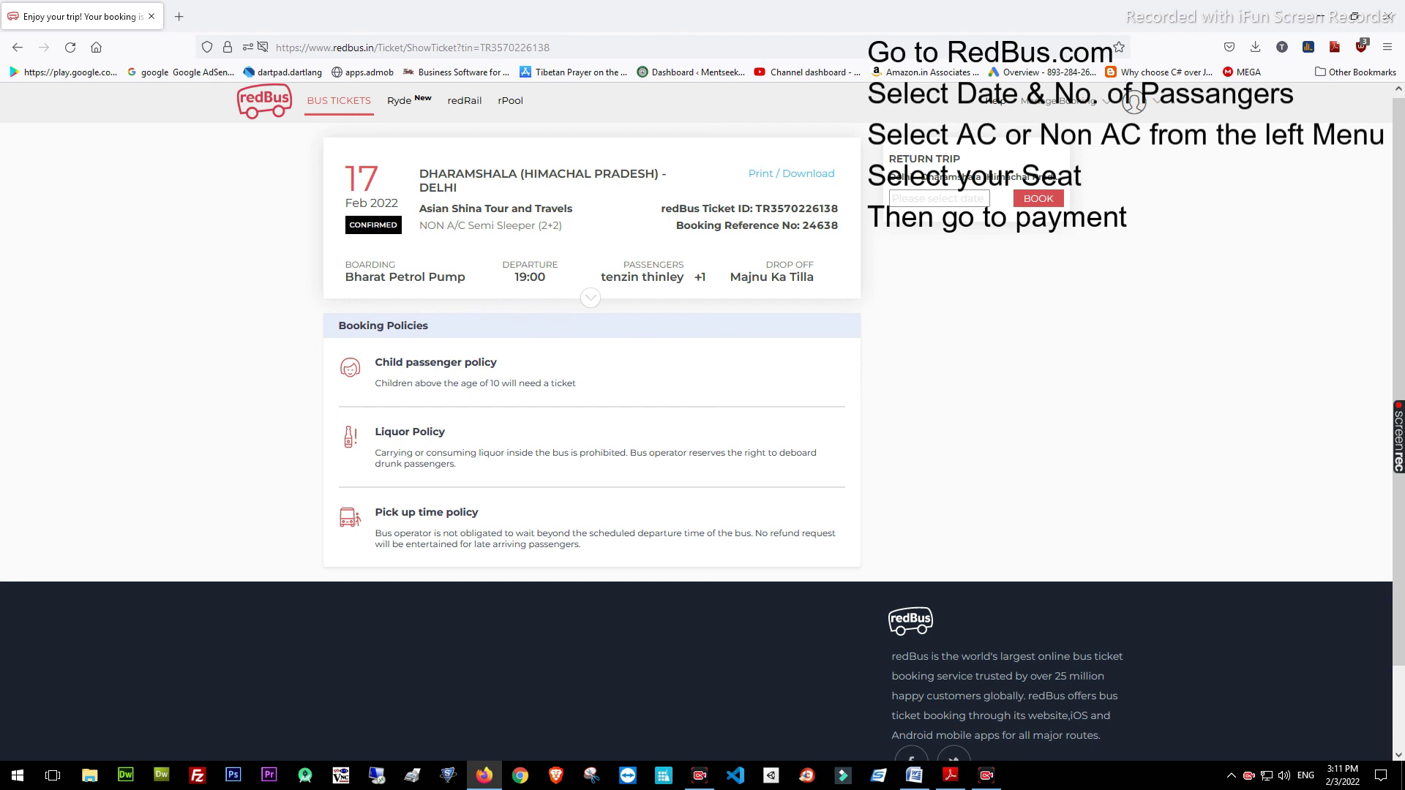
Expand the ticket to check both passengers on seats 11 and 12 and the INR 1887.9 total
{"action": "left_click", "coordinate": [590, 297]}
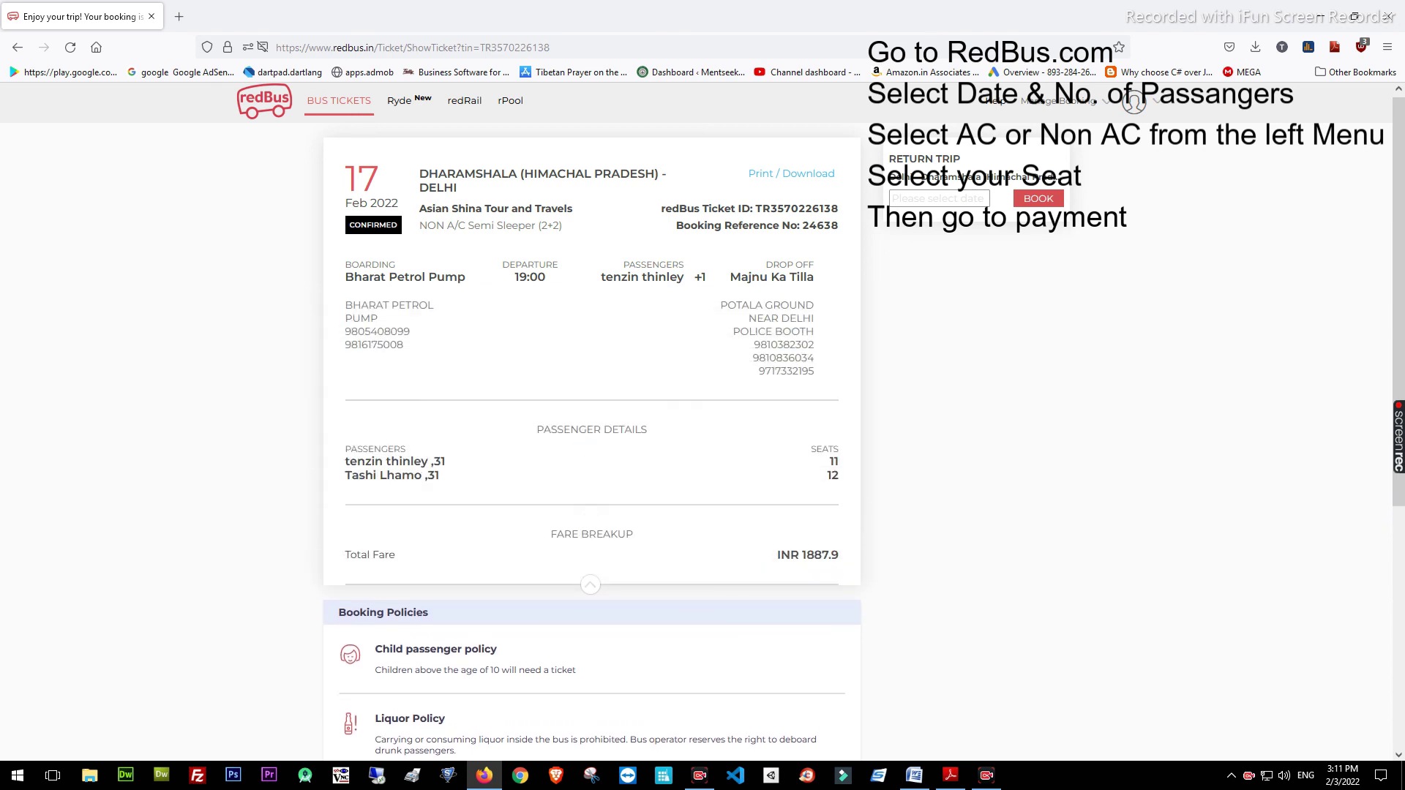
{"action": "left_click_drag", "start_coordinate": [346, 459], "coordinate": [838, 478]}
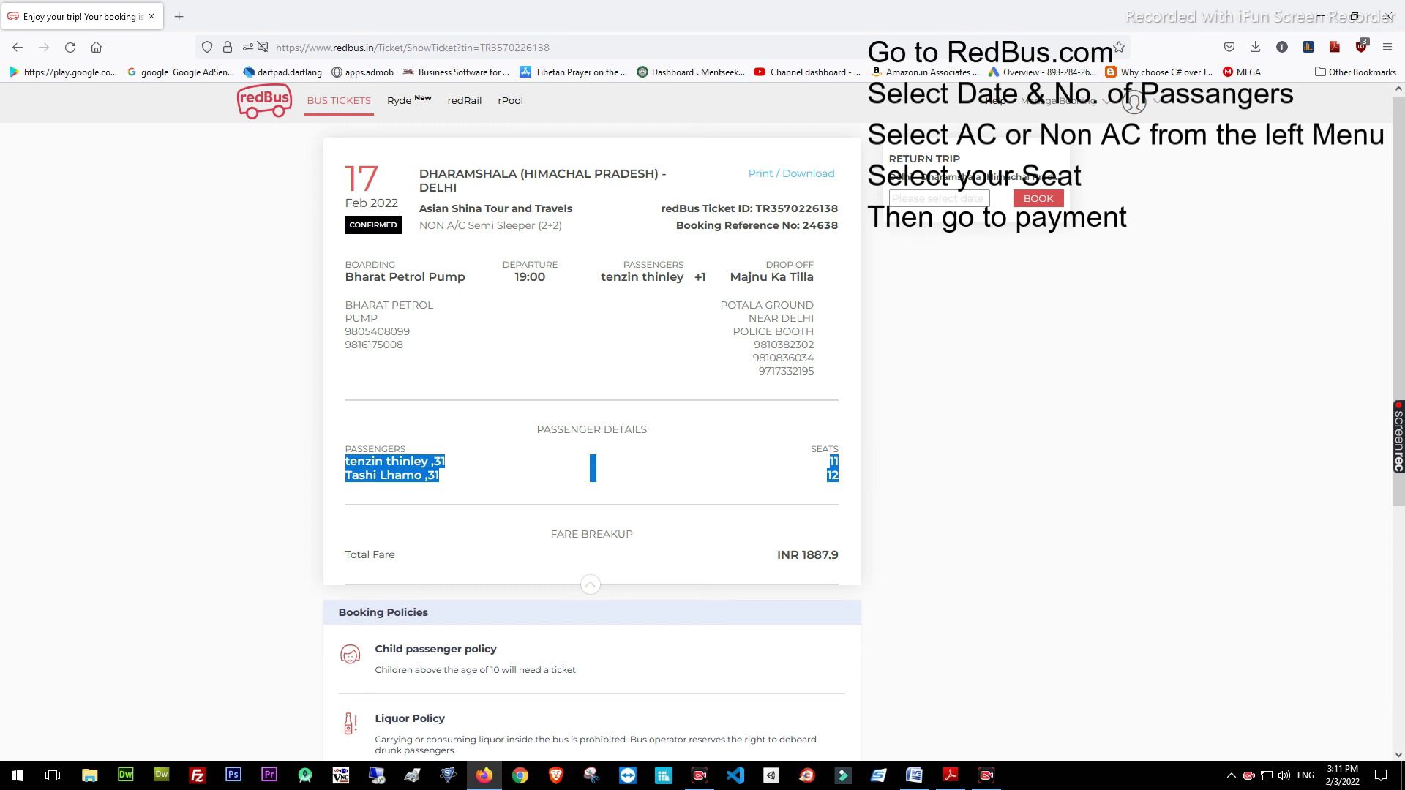
{"action": "left_click", "coordinate": [839, 479]}
{"action": "scroll", "coordinate": [703, 420], "scroll_direction": "down", "scroll_amount": 1}
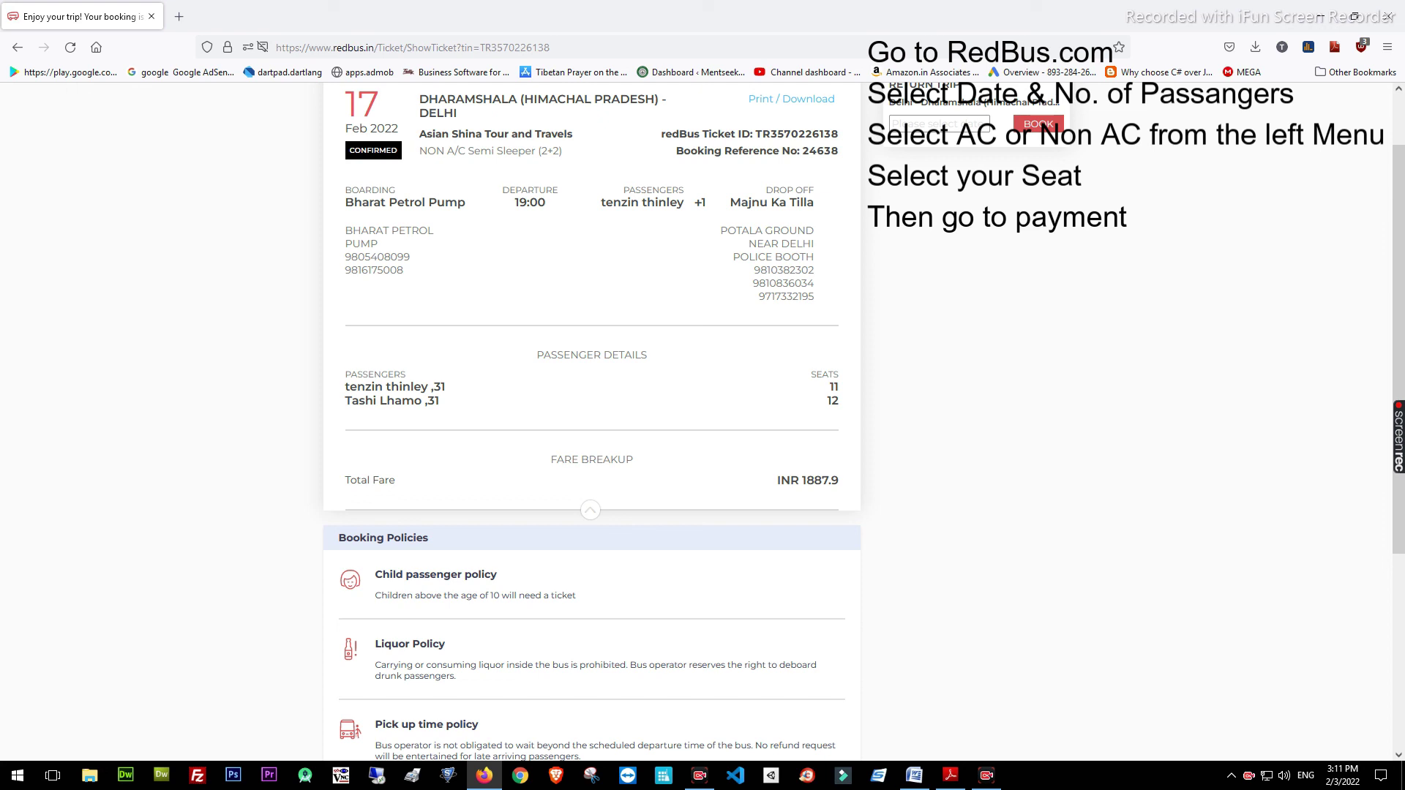
{"action": "scroll", "coordinate": [592, 425], "scroll_direction": "down", "scroll_amount": 2}
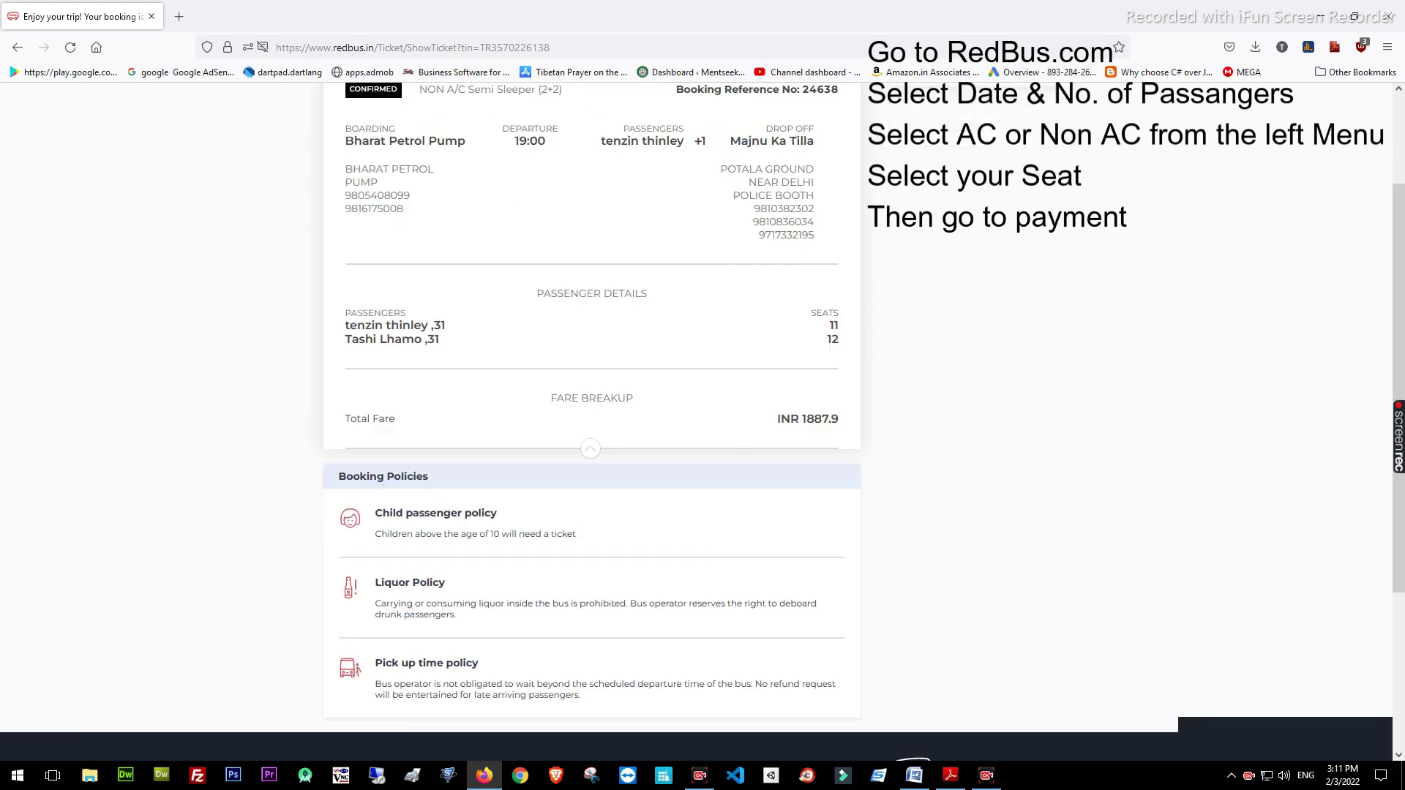
{"action": "scroll", "coordinate": [592, 424], "scroll_direction": "up", "scroll_amount": 3}
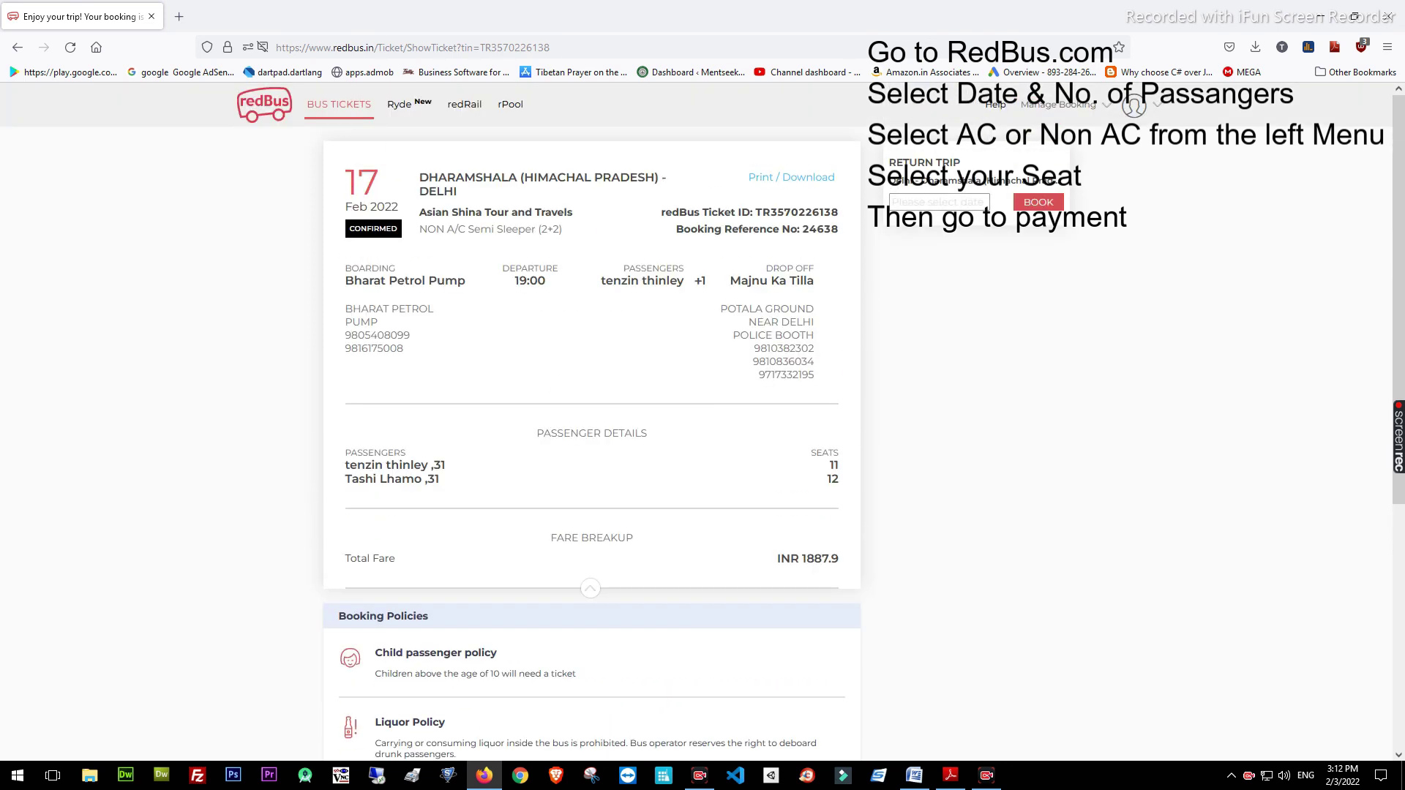
Open the printable ticket and read through its cancellation and booking policies
{"action": "left_click", "coordinate": [791, 177]}
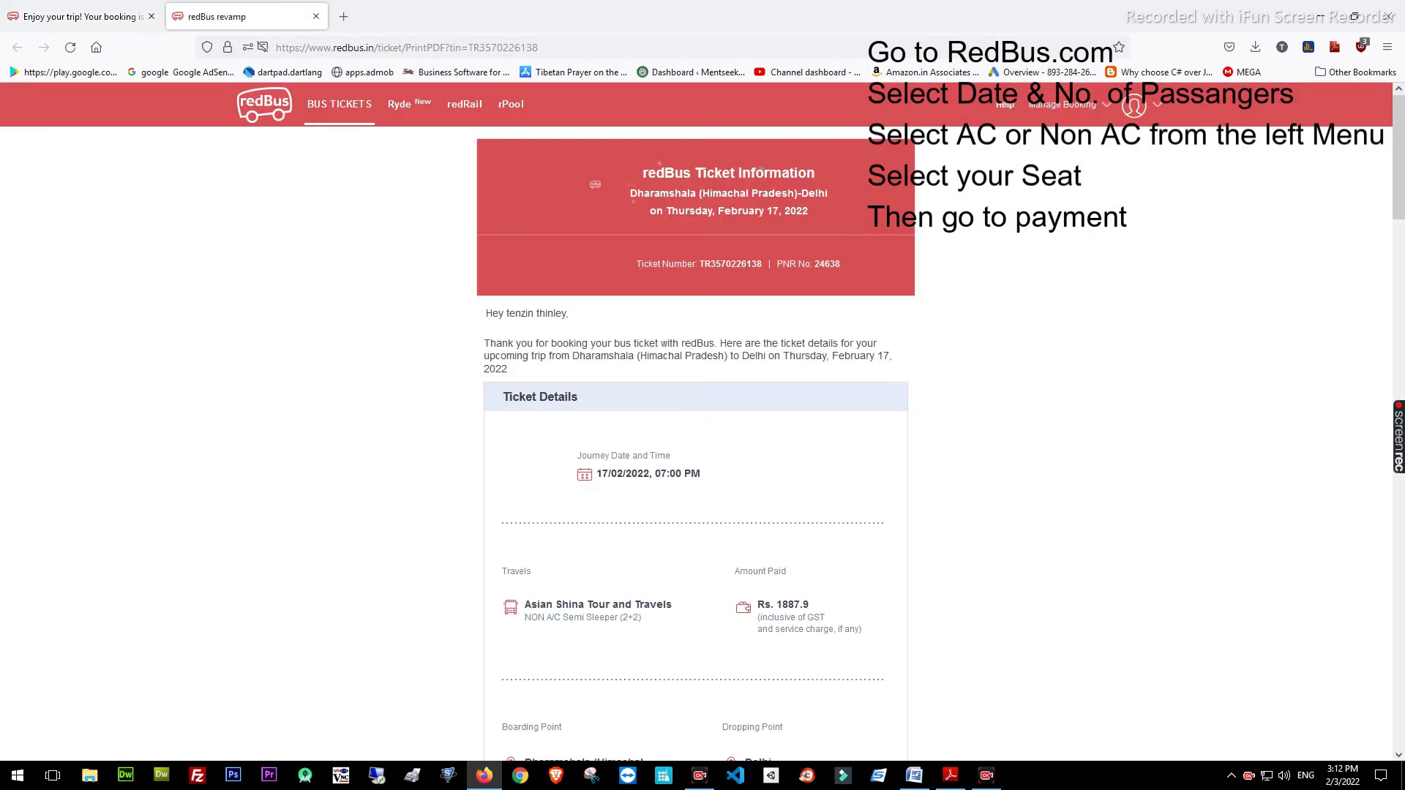
{"action": "scroll", "coordinate": [696, 439], "scroll_direction": "down", "scroll_amount": 6}
{"action": "scroll", "coordinate": [695, 439], "scroll_direction": "down", "scroll_amount": 4}
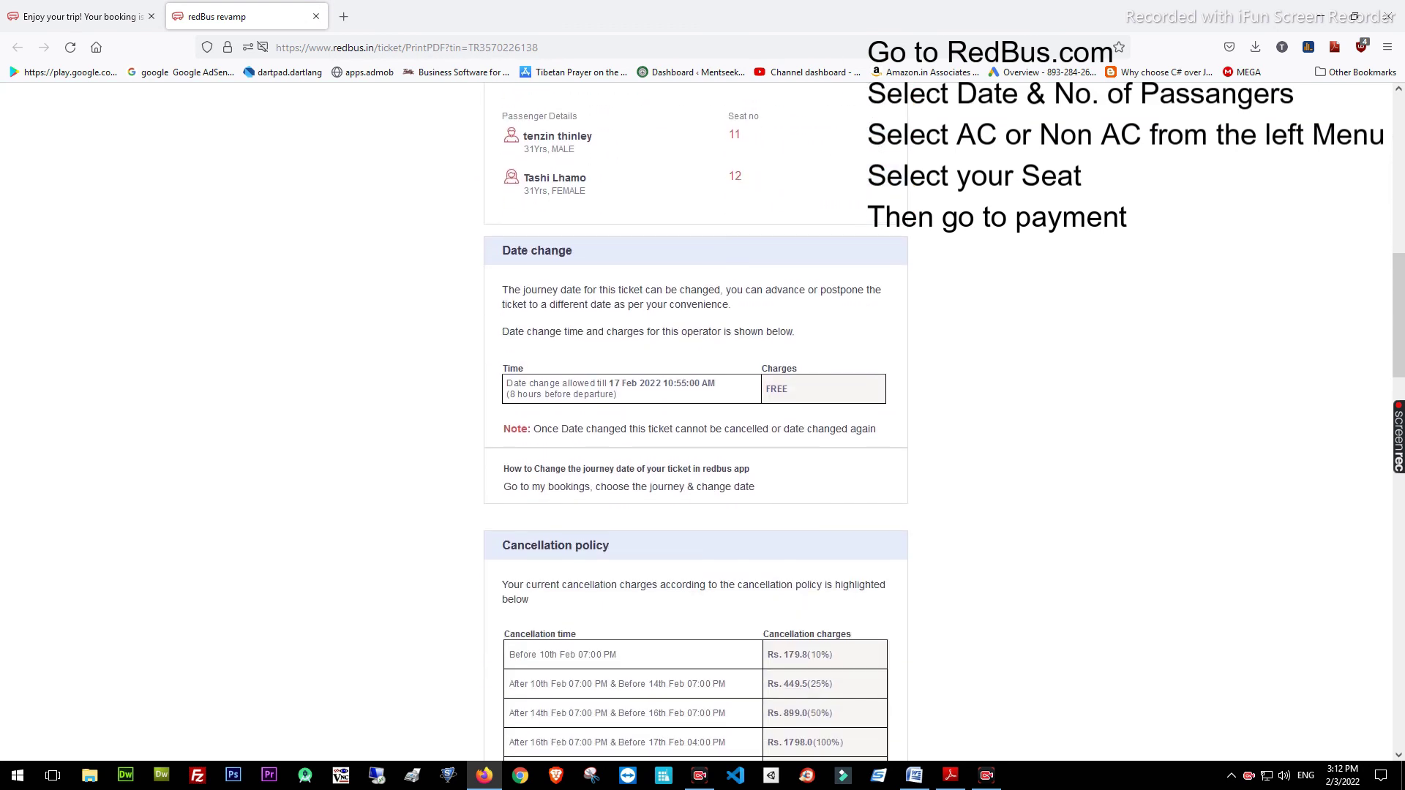
{"action": "scroll", "coordinate": [695, 422], "scroll_direction": "down", "scroll_amount": 3}
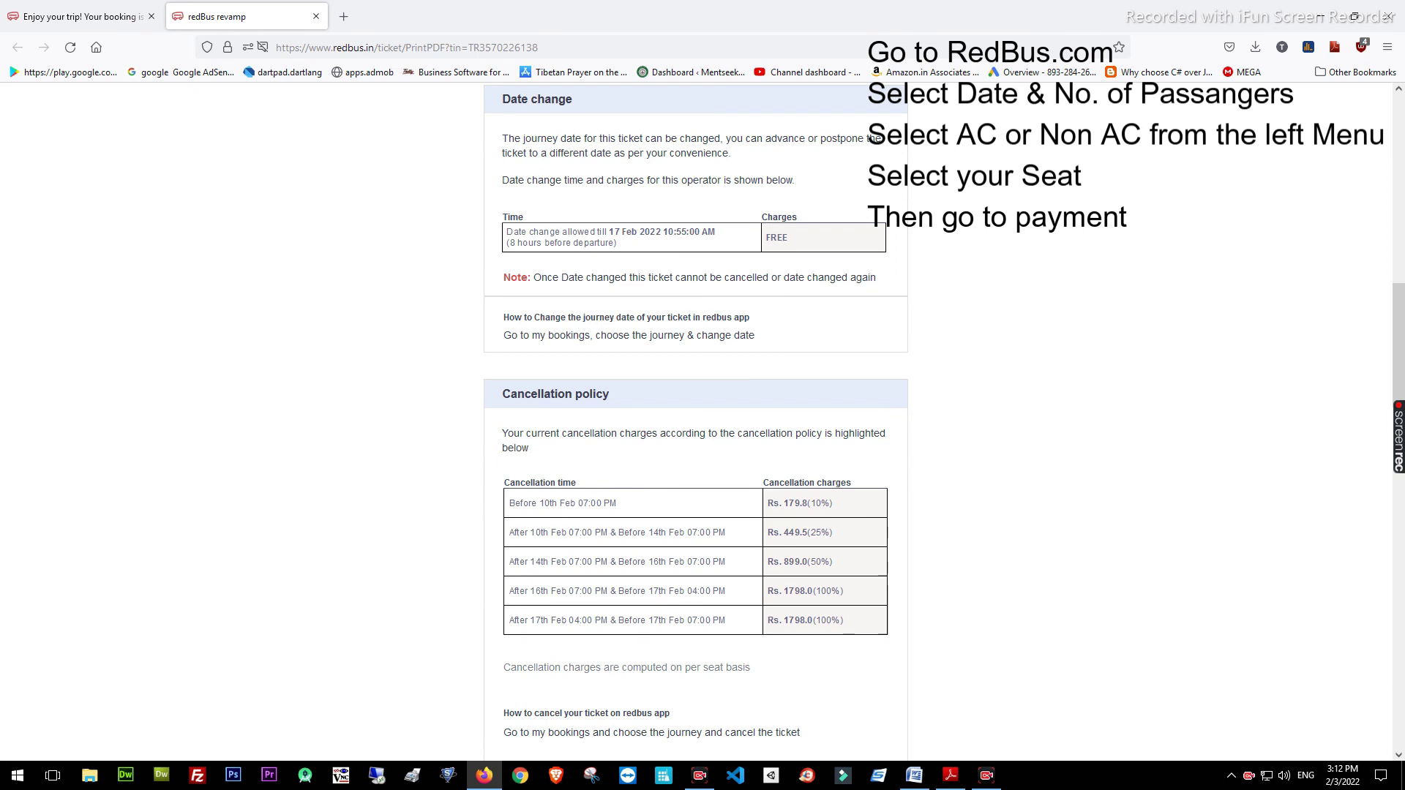
{"action": "scroll", "coordinate": [696, 423], "scroll_direction": "down", "scroll_amount": 6}
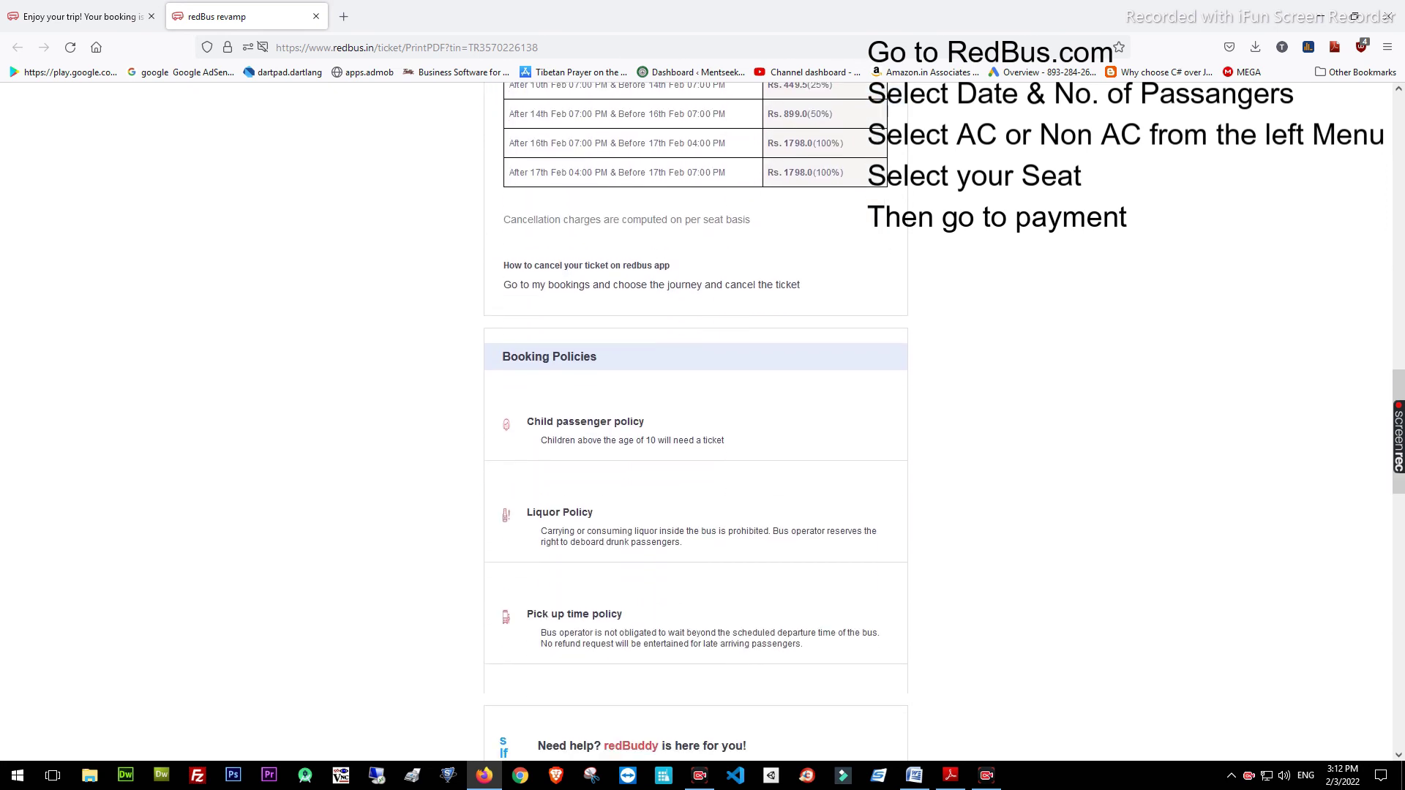
{"action": "scroll", "coordinate": [696, 423], "scroll_direction": "down", "scroll_amount": 14}
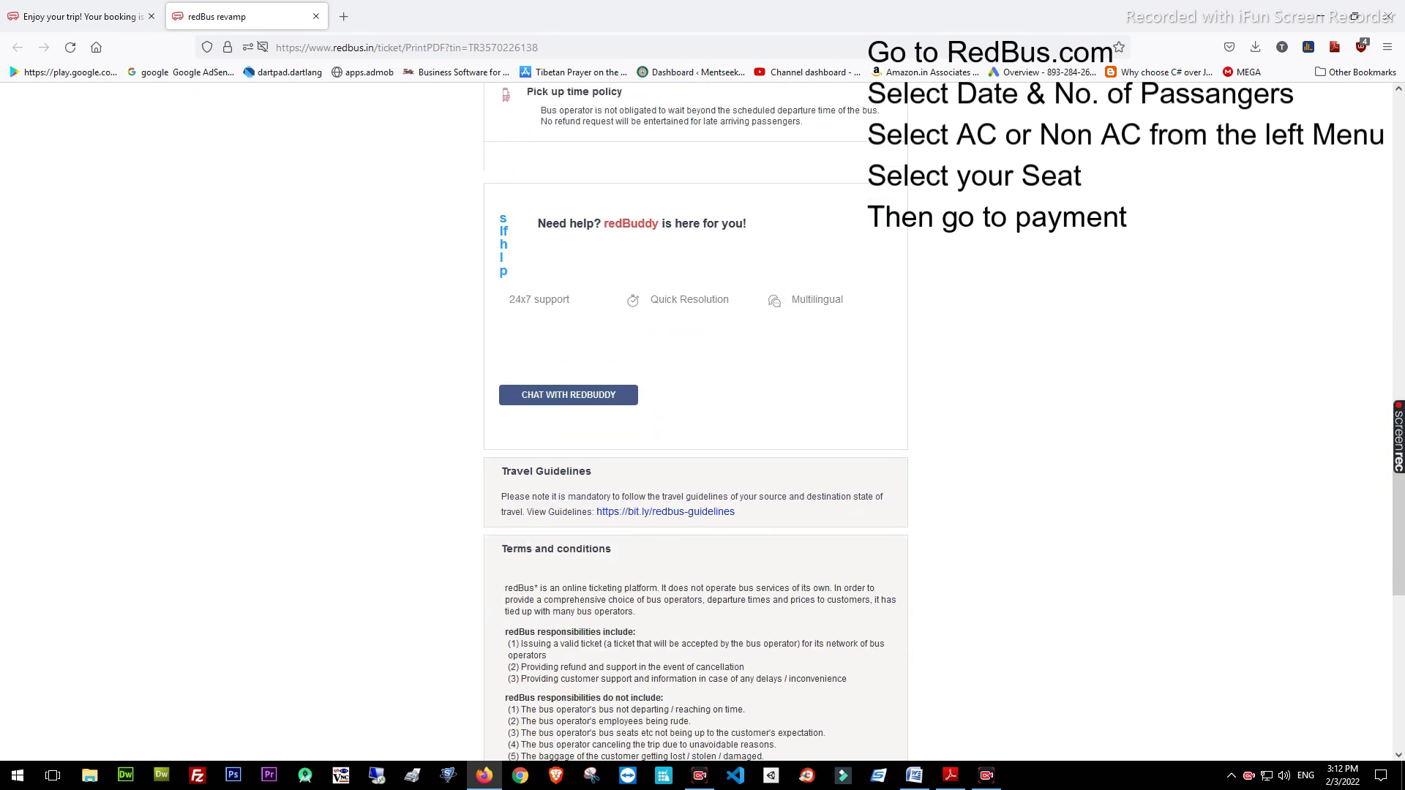
{"action": "scroll", "coordinate": [695, 422], "scroll_direction": "down", "scroll_amount": 5}
{"action": "scroll", "coordinate": [695, 422], "scroll_direction": "up", "scroll_amount": 20}
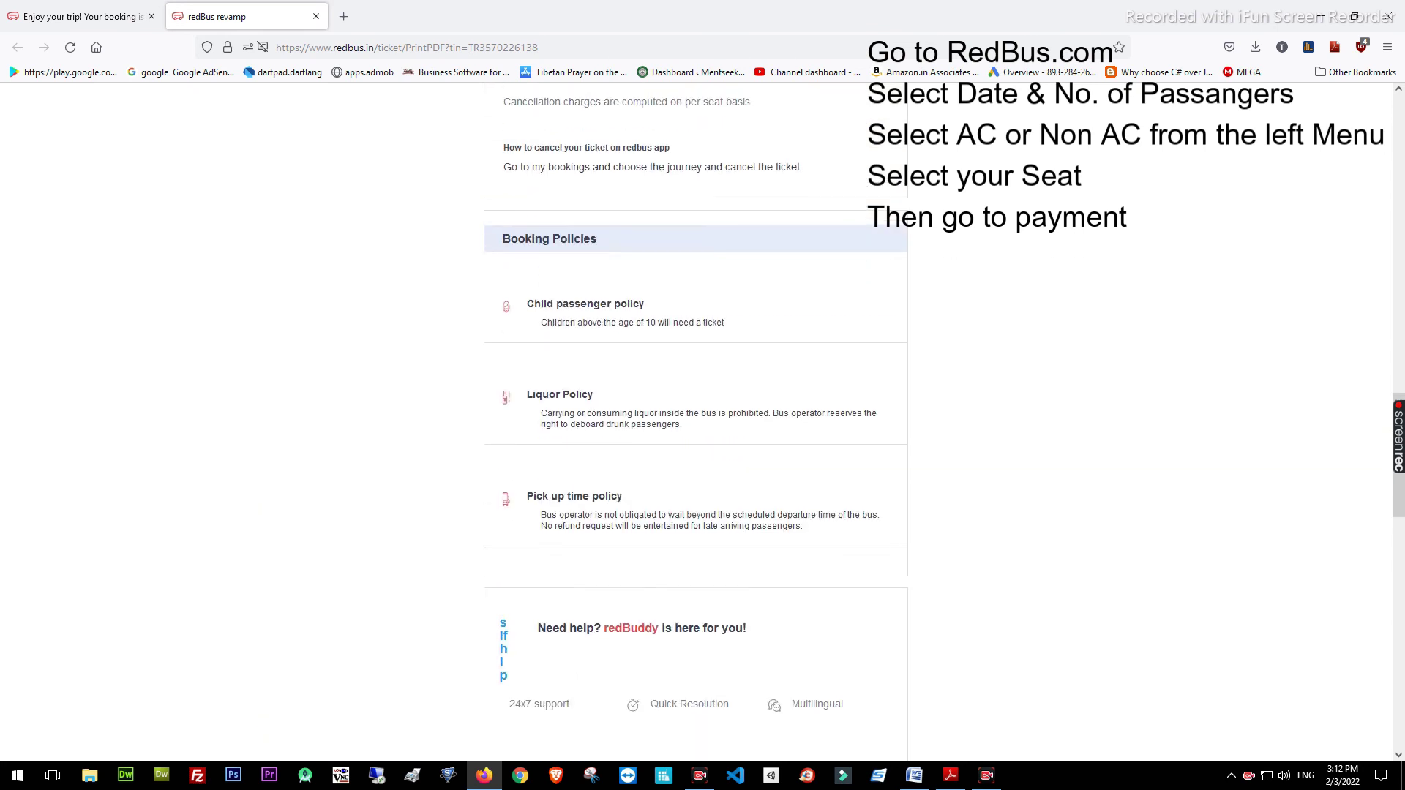
{"action": "scroll", "coordinate": [695, 423], "scroll_direction": "up", "scroll_amount": 9}
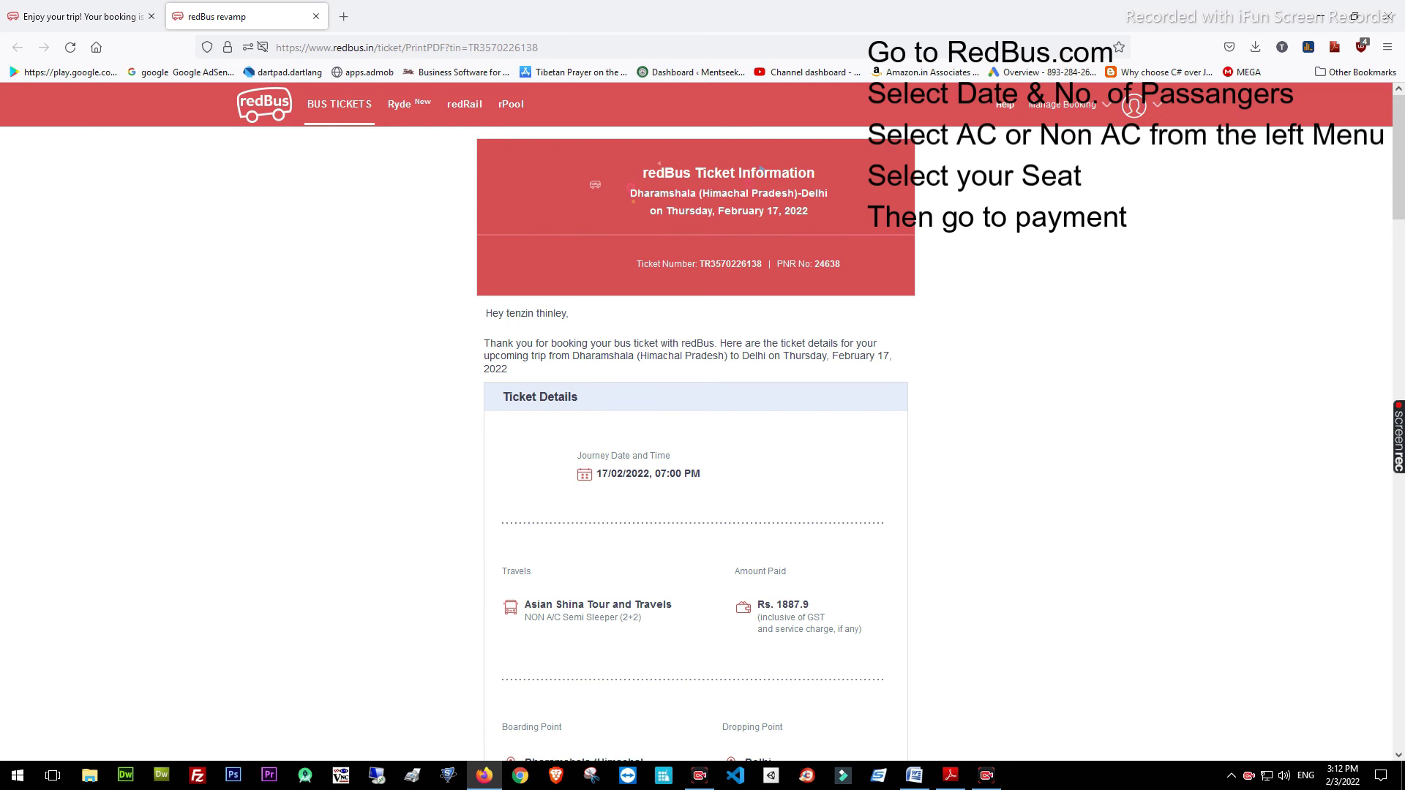
Return to the booking confirmation tab and check the 19:00 departure time
{"action": "key", "text": "ctrl+shift+Tab"}
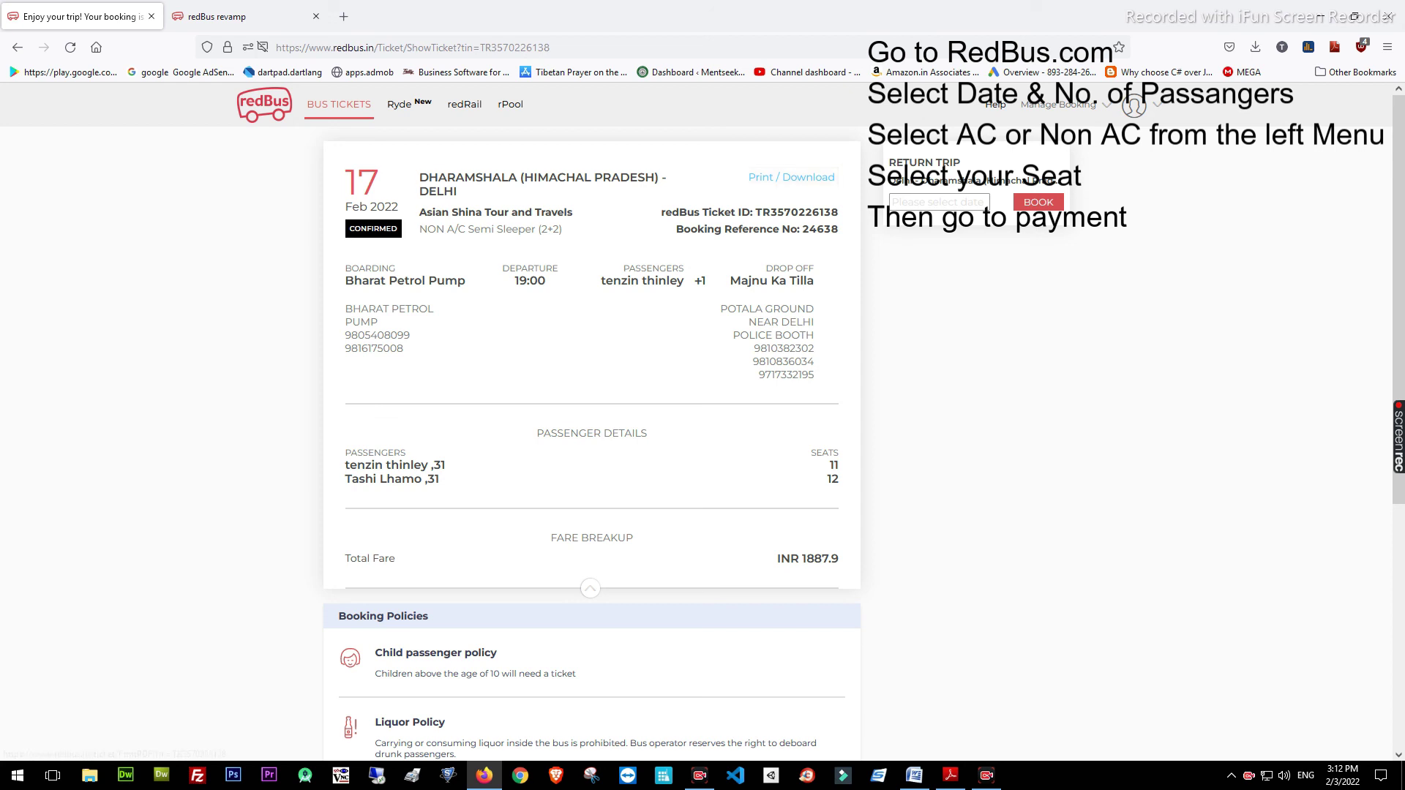
{"action": "double_click", "coordinate": [530, 281]}
{"action": "left_click", "coordinate": [530, 282]}
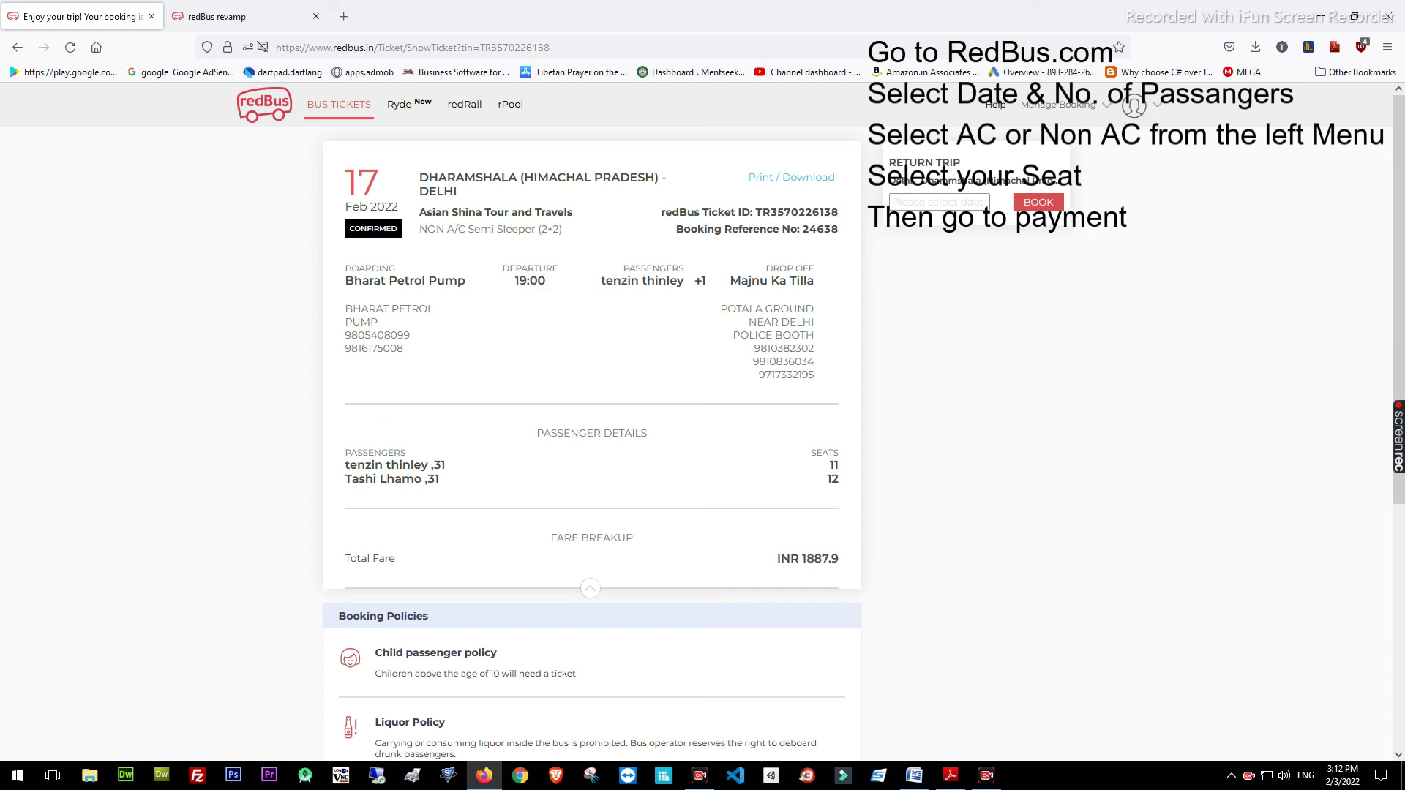